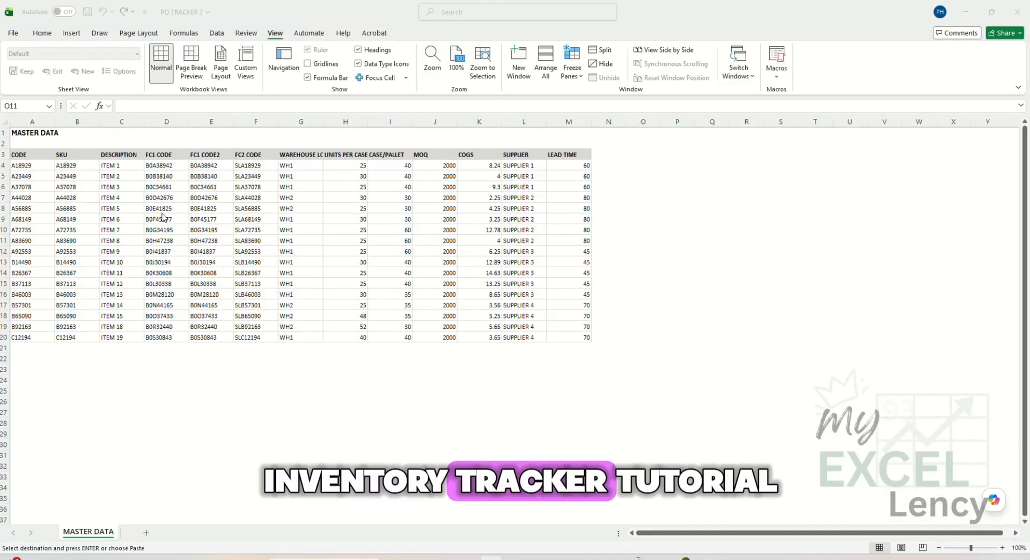
- Examine the MASTER DATA column headers, from item and fulfilment codes to warehouse location, case and pallet quantities, supplier, lead time and COGS
left_click(249, 221)
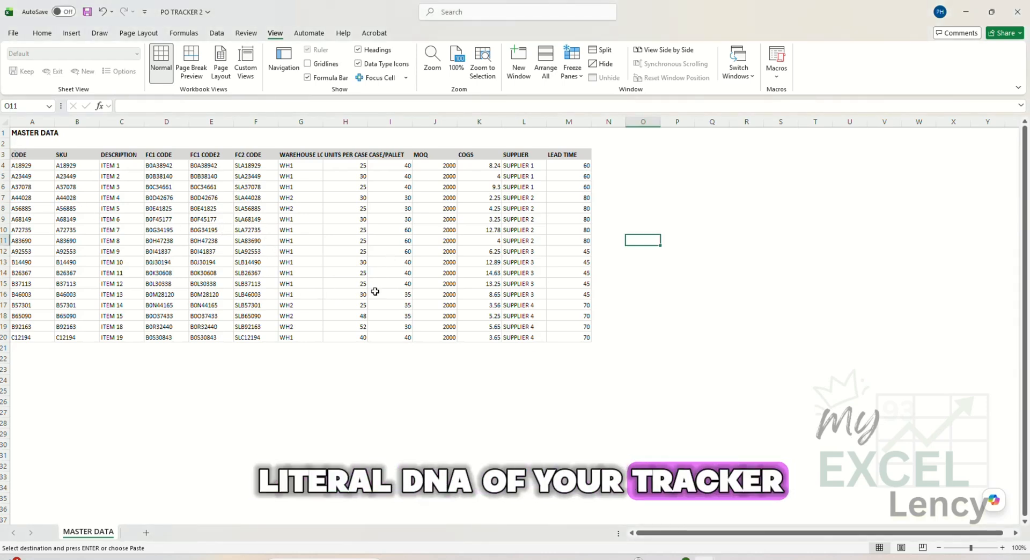
scroll(415, 329, "up", 3, "ctrl")
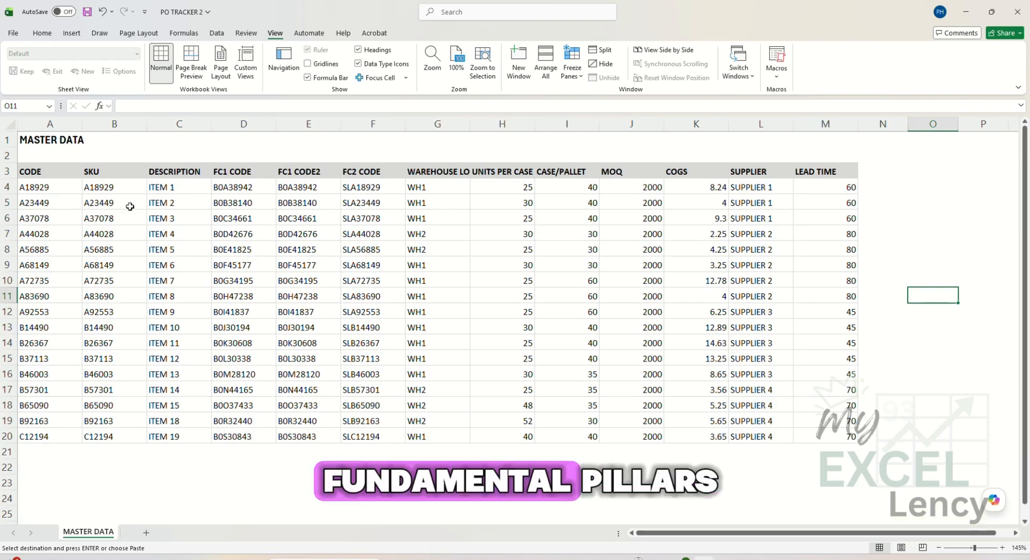
left_click(10, 170)
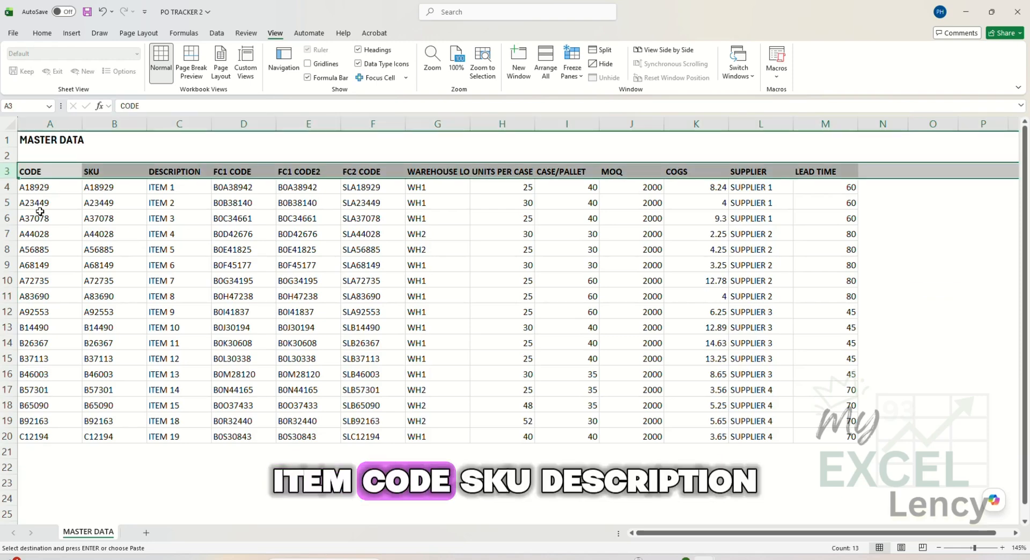
left_click(44, 177)
left_click(98, 173)
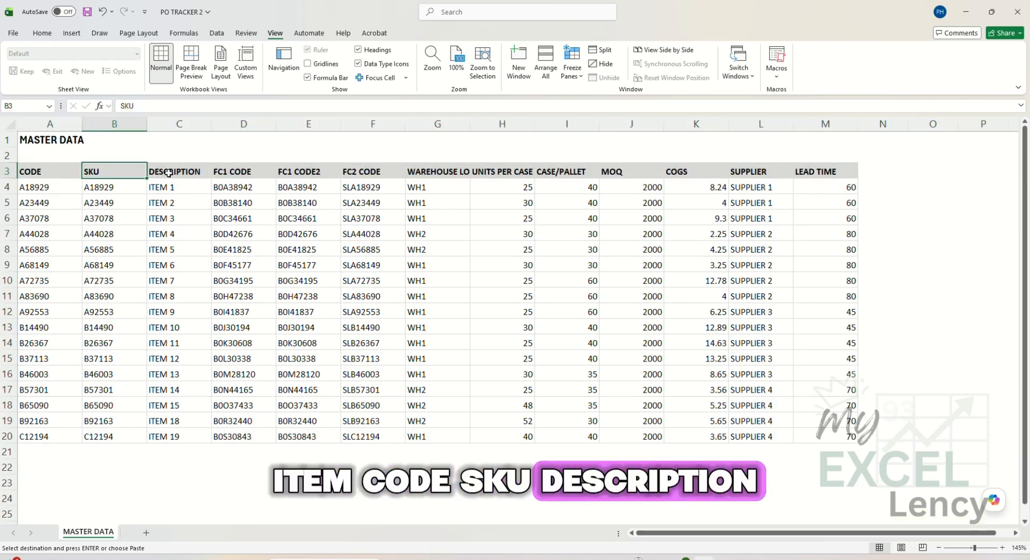
left_click(168, 173)
left_click_drag(235, 172, 365, 173)
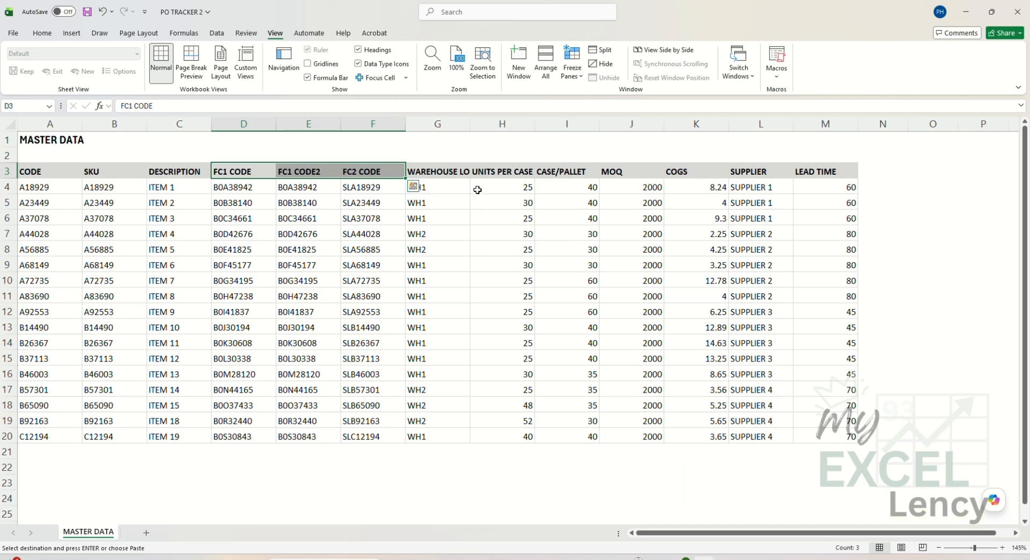
left_click(448, 173)
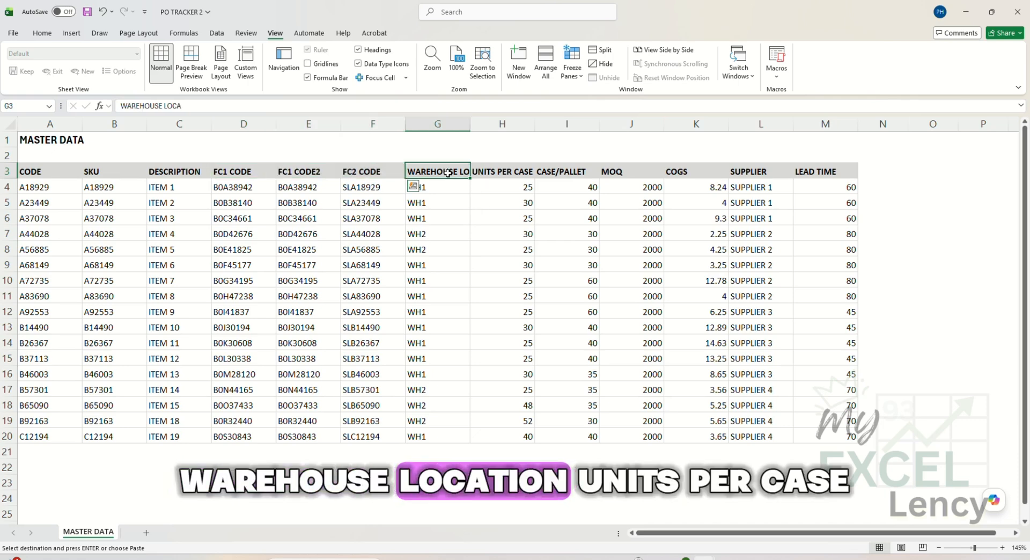
left_click(522, 173)
left_click(569, 173)
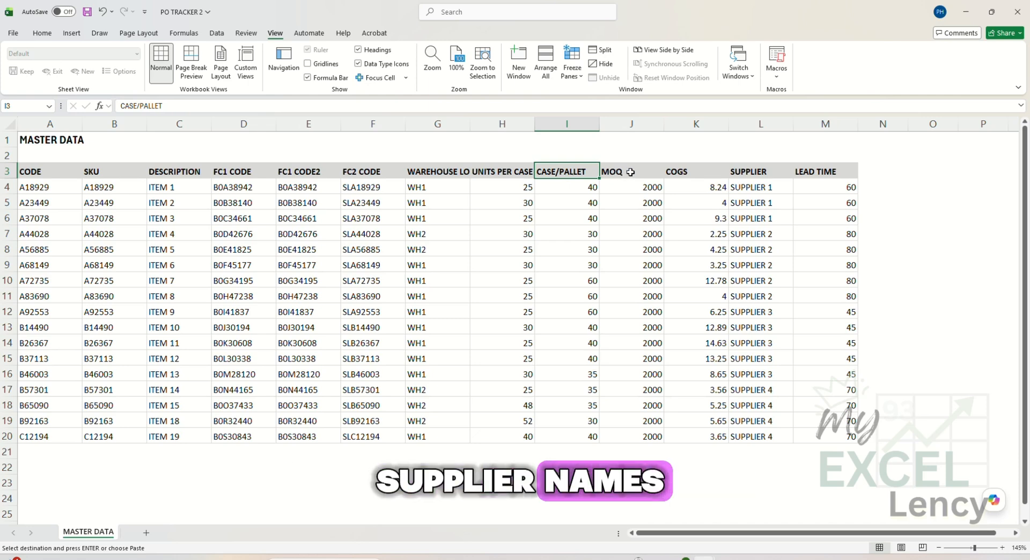
left_click(749, 170)
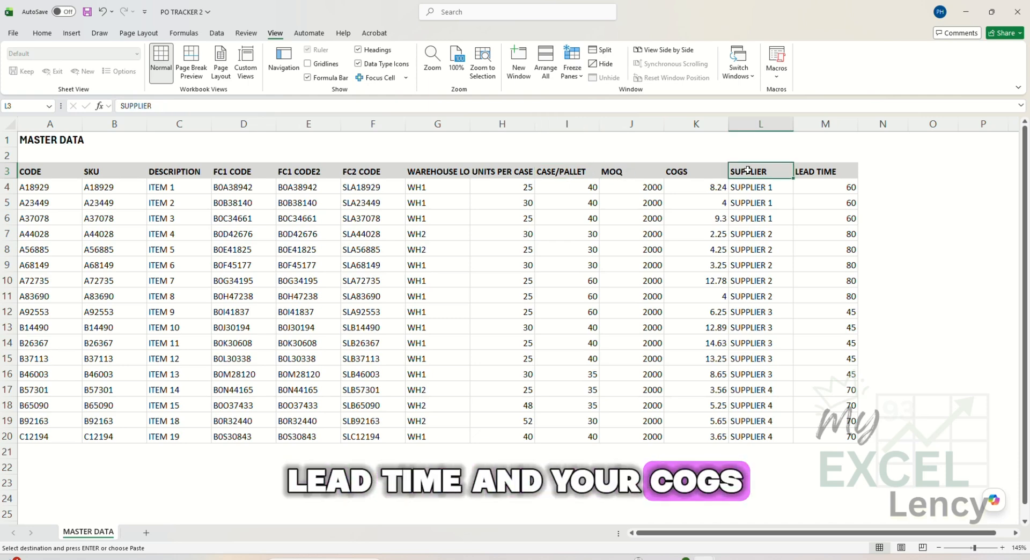
left_click(812, 171)
left_click(689, 173)
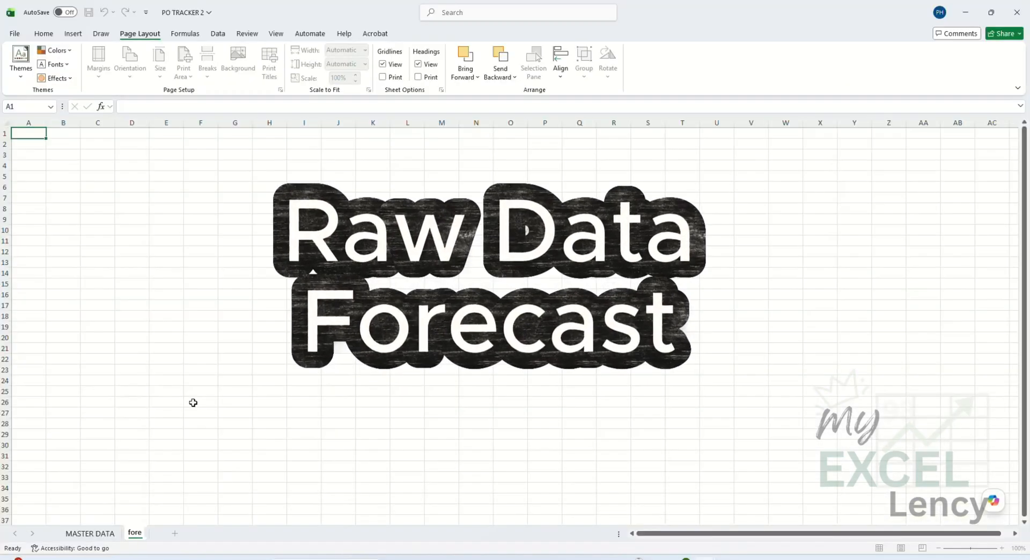
- Name the new sheet FORECAST and enter FORECAST as its title in cell A1
type("FORECAST")
left_click(193, 403)
left_click(28, 133)
type("FORECAST")
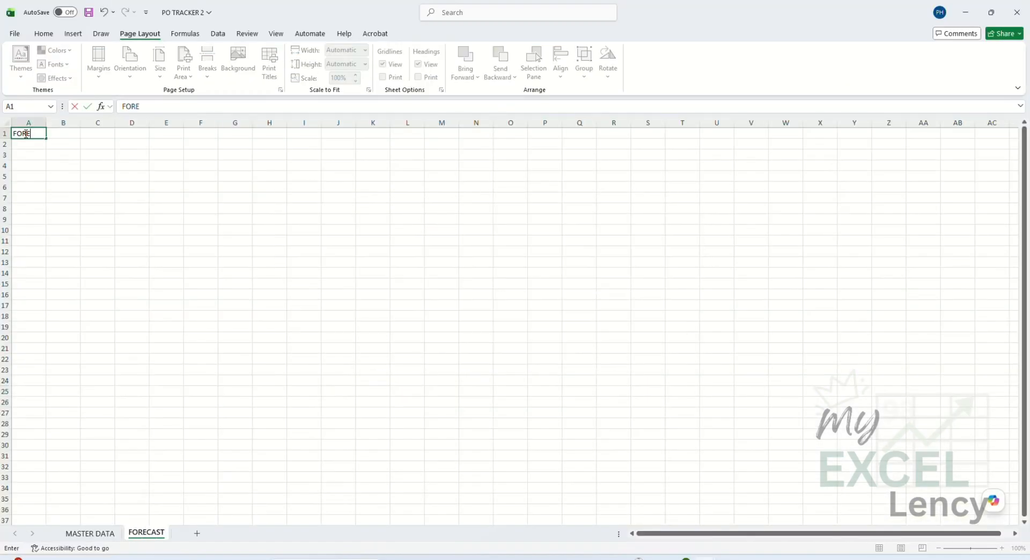
- Paste the copied monthly forecast table at cell A2 and hide the sheet's gridlines
left_click(98, 188)
left_click(28, 143)
key("ctrl+v")
left_click(98, 203)
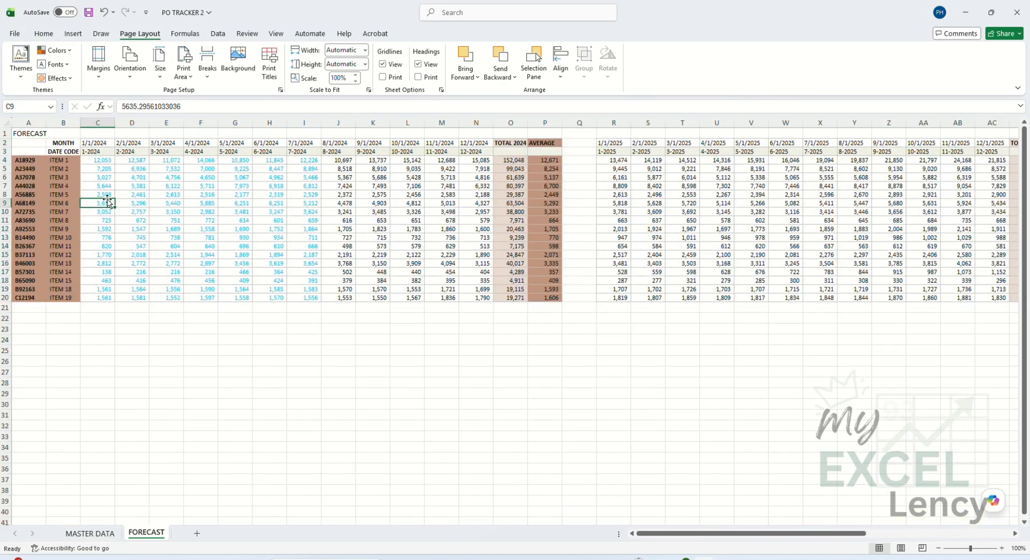
left_click(235, 317)
left_click(277, 33)
left_click(309, 64)
left_click(338, 394)
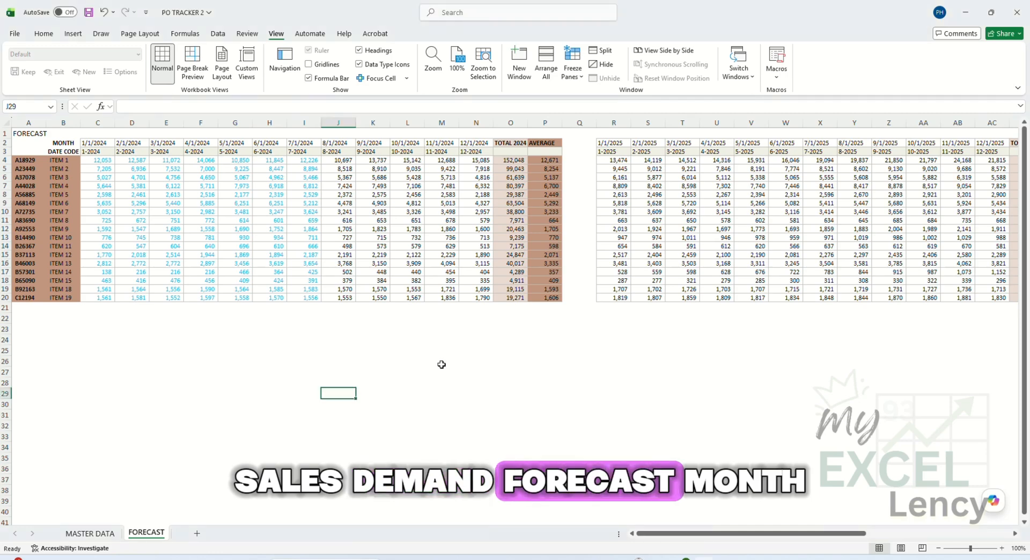
- Examine the monthly forecast figures and the CONCAT formula in the DATE CODE helper row of the FORECAST sheet
scroll(441, 364, "up", 6, "ctrl")
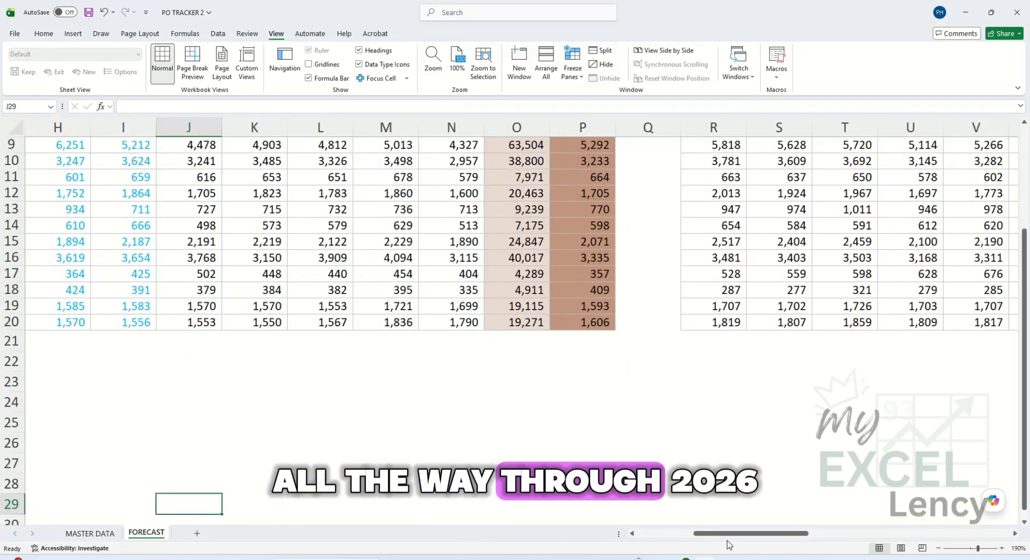
left_click_drag(727, 533, 669, 534)
scroll(519, 449, "up", 3)
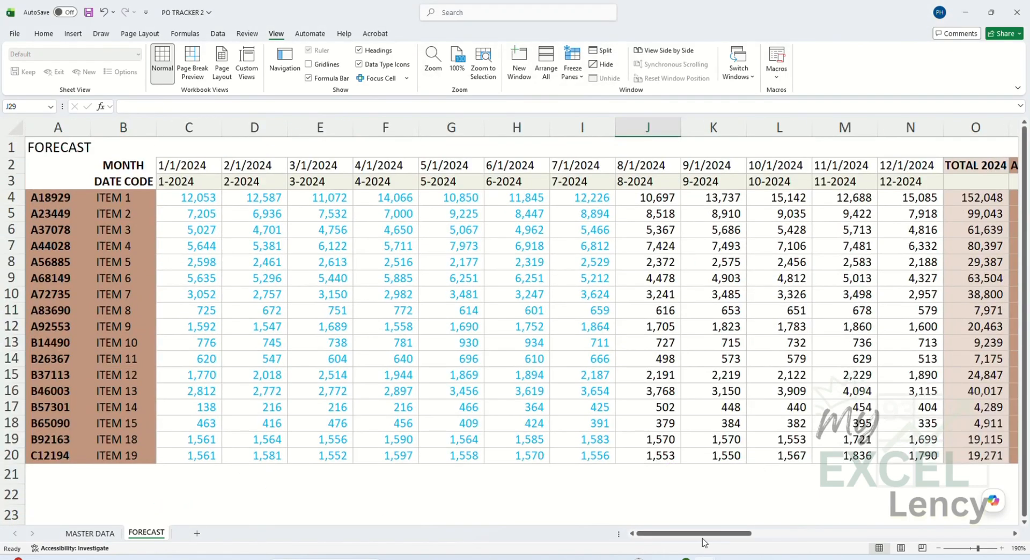
mouse_move(739, 538)
left_mouse_down()
mouse_move(998, 543)
mouse_move(735, 535)
left_mouse_up()
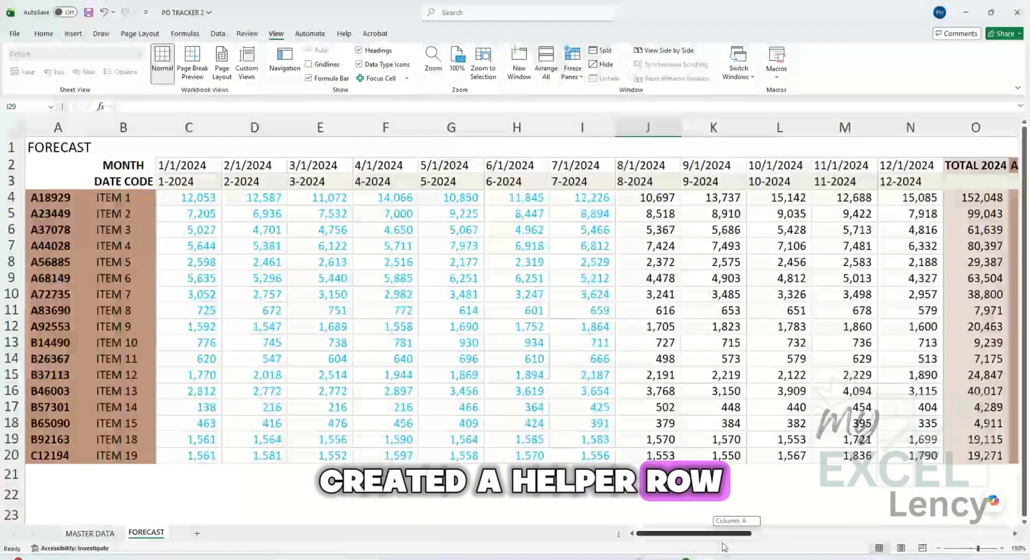
left_click(11, 181)
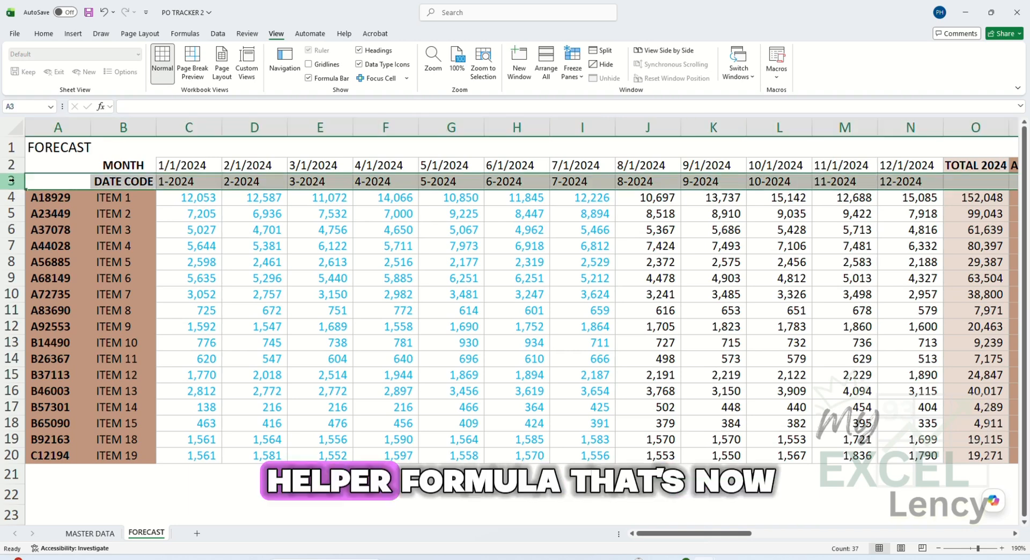
left_click(184, 182)
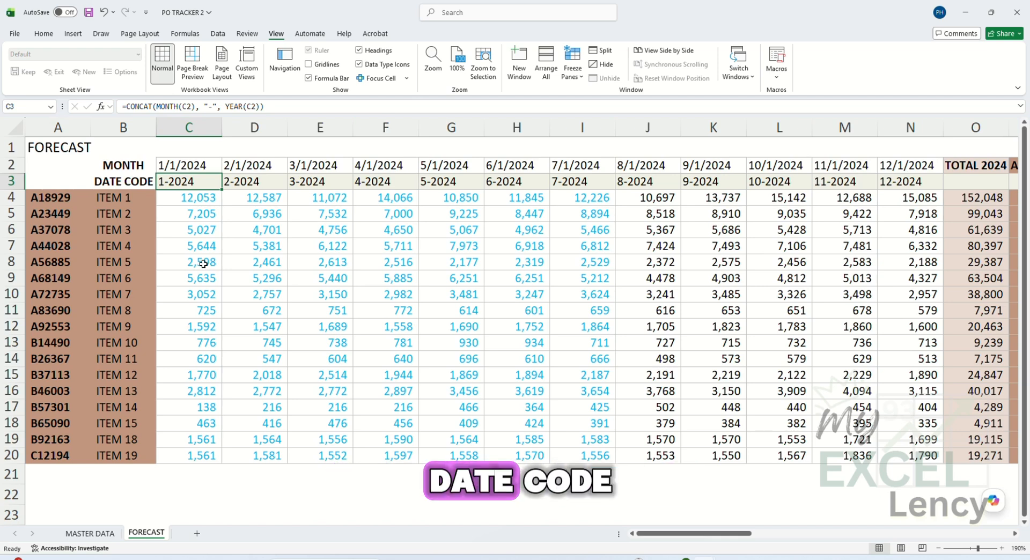
left_click_drag(169, 182, 555, 184)
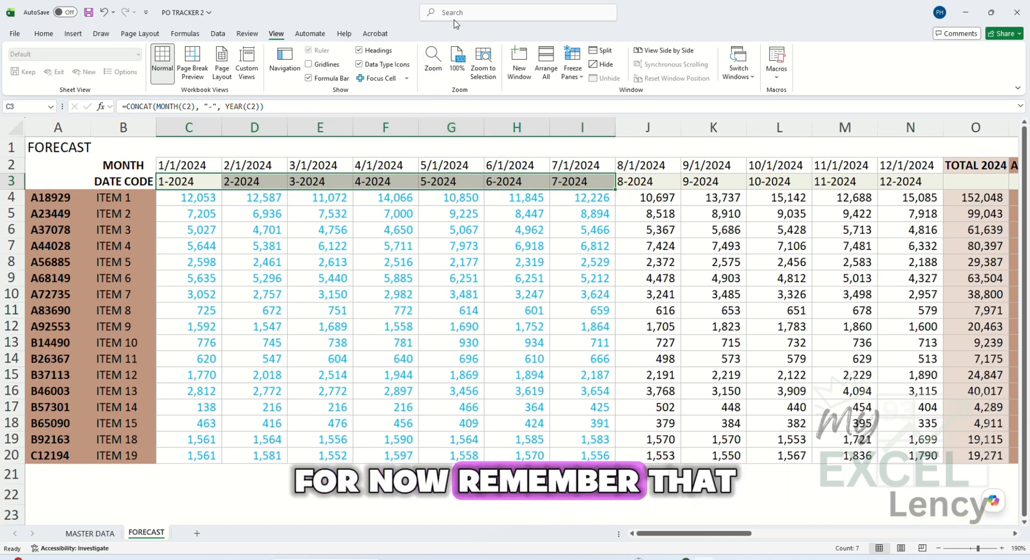
left_click(396, 274)
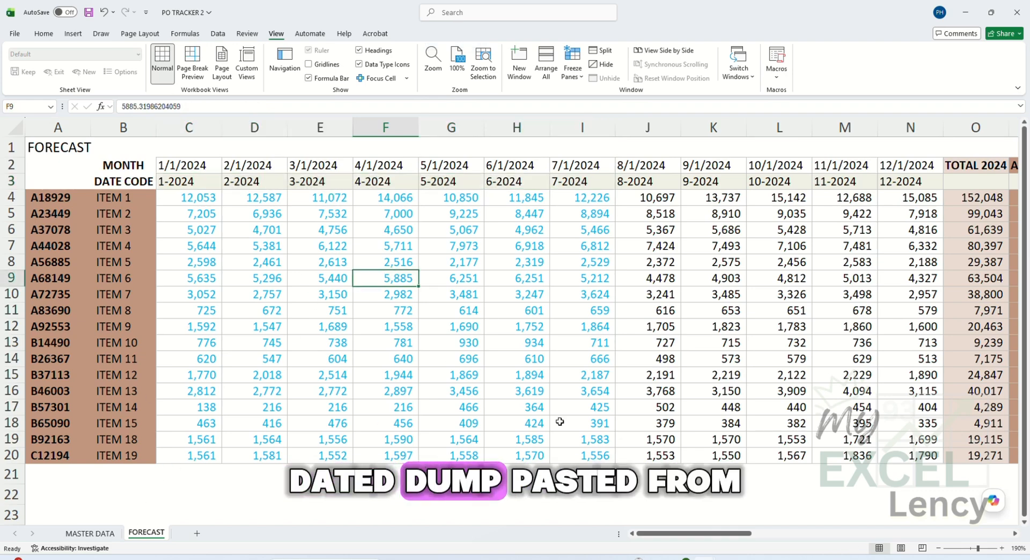
mouse_move(679, 530)
left_mouse_down()
mouse_move(940, 534)
mouse_move(681, 534)
left_mouse_up()
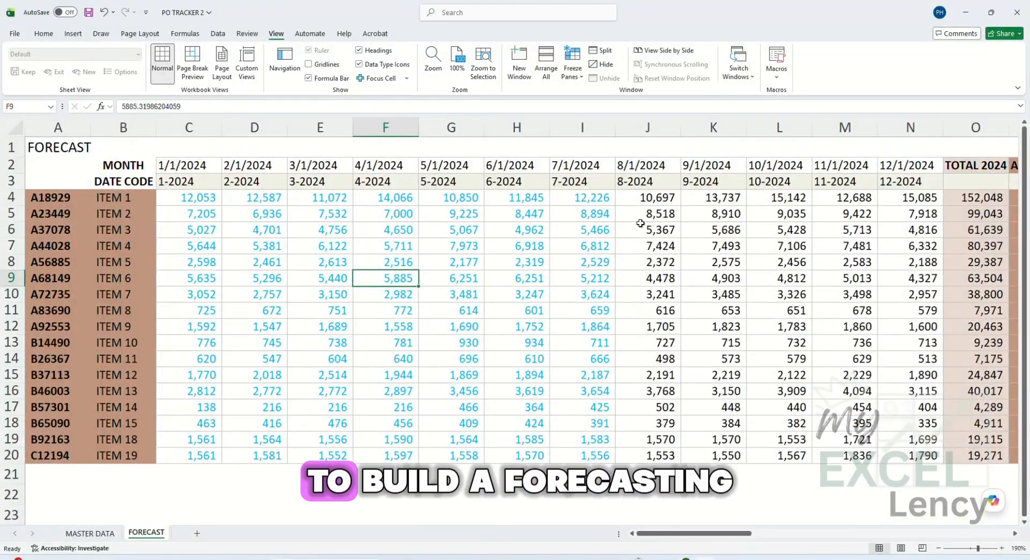
left_click(650, 199)
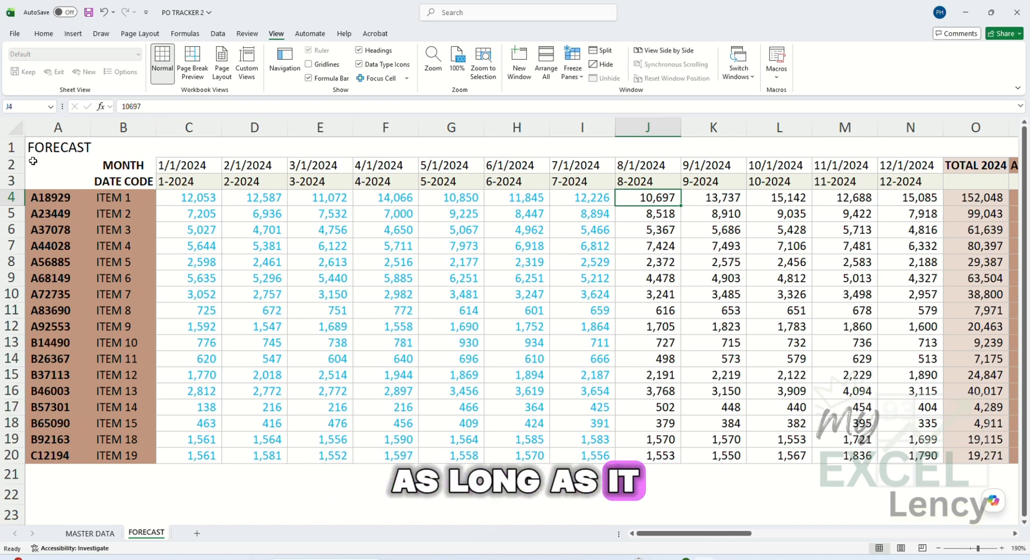
left_click(52, 151)
left_click(52, 32)
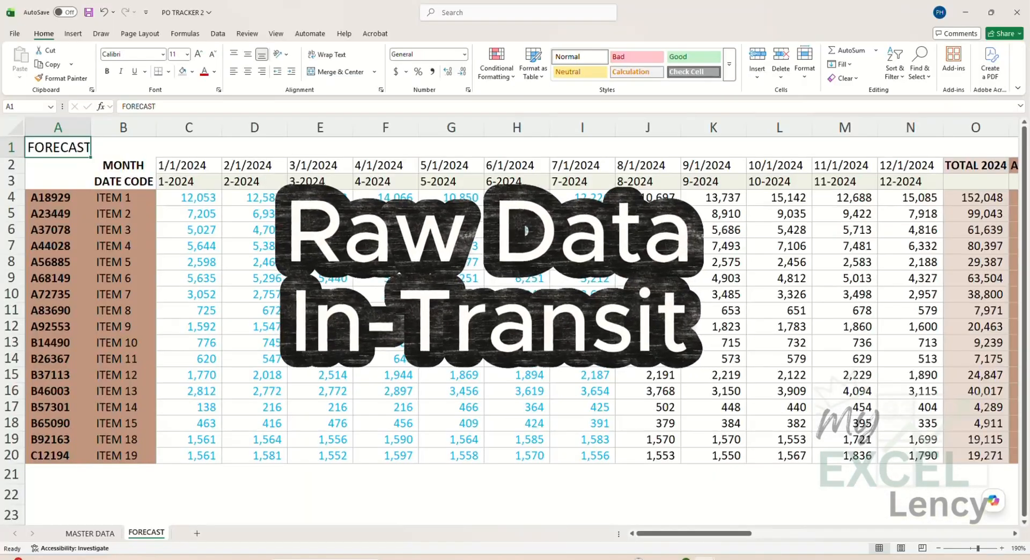
- Add a new sheet after FORECAST and name it IN-TRANSIT
left_click(197, 534)
right_click(185, 533)
left_click(227, 398)
type("IN-TRAN")
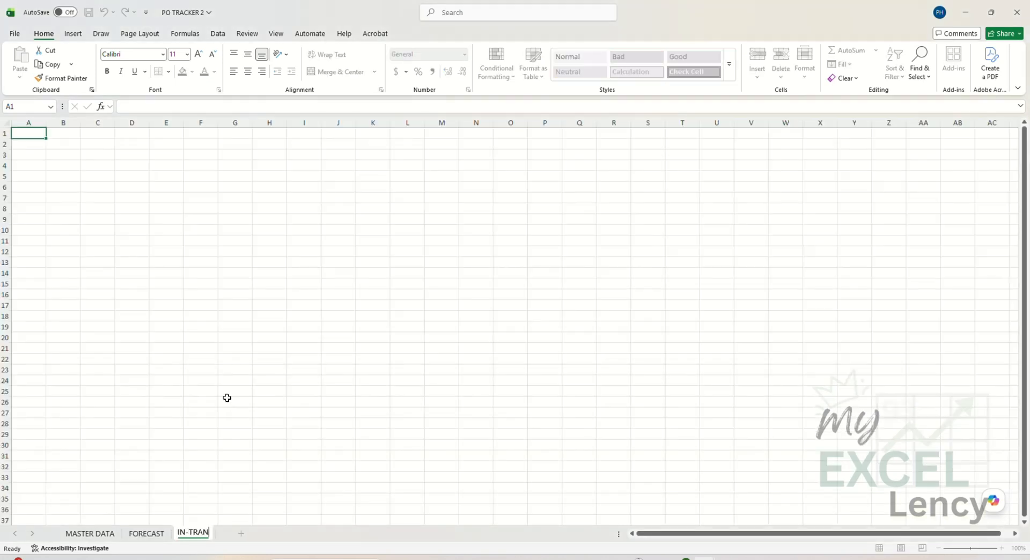
type("SIT")
- Enter the title IN-TRANSIT AND IN PRODUCTION DATA in cell A1 and paste the open-orders table with its headers in row 4
left_click(227, 397)
key("ctrl+Home")
type("IN-TRANSIT AND IN PRODUCTION DATA")
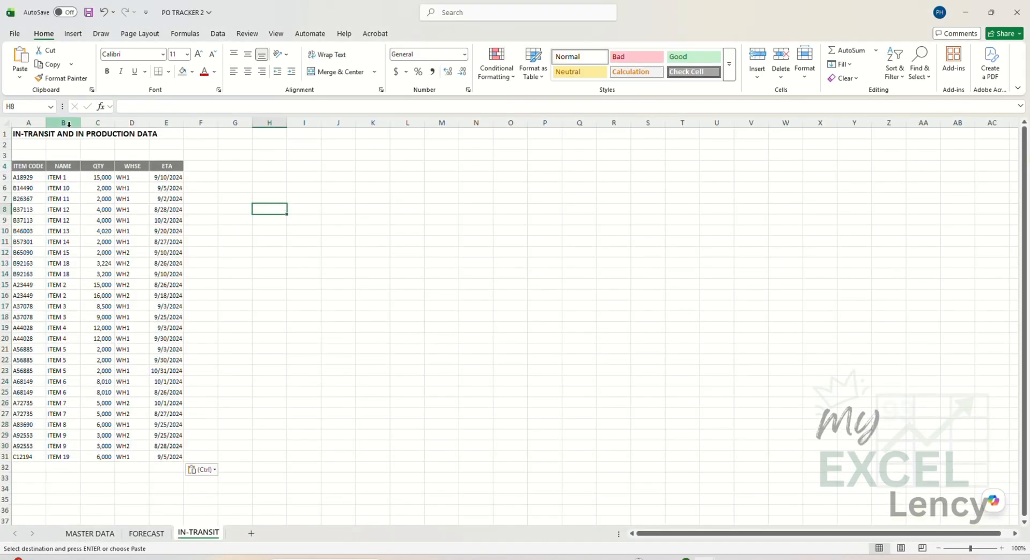
- Widen columns A to E equally and hide the gridlines on the IN-TRANSIT sheet
left_click_drag(28, 123, 183, 122)
double_click(221, 122)
left_click(342, 209)
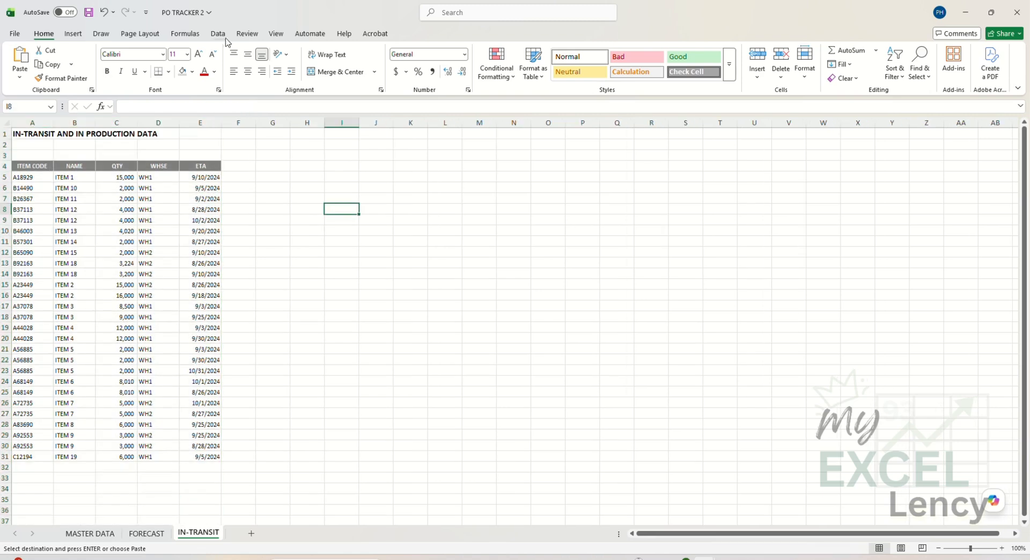
left_click(276, 33)
left_click(308, 63)
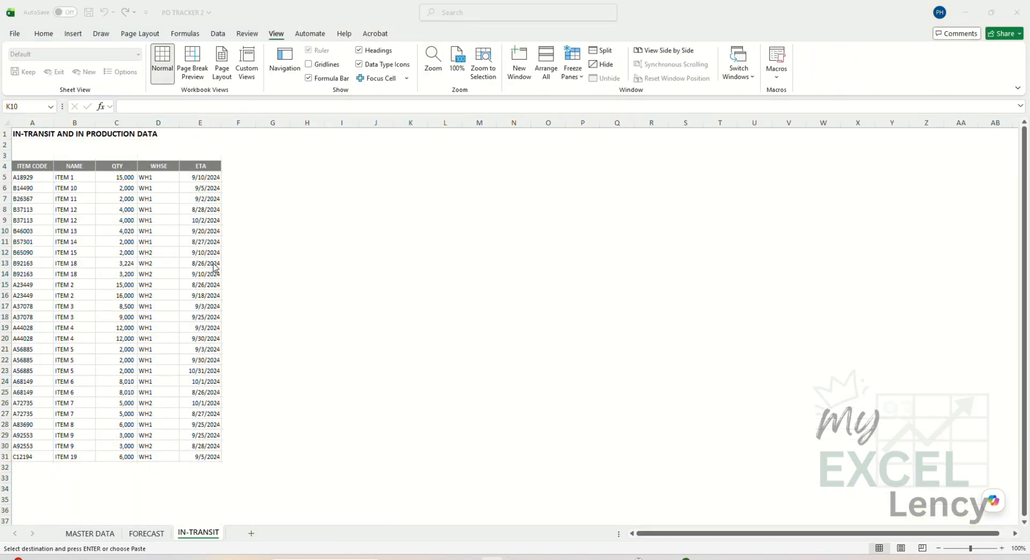
- Examine the IN-TRANSIT table's item code, name, quantity, warehouse and ETA columns down to the last row
scroll(371, 328, "up", 1)
scroll(373, 329, "up", 5)
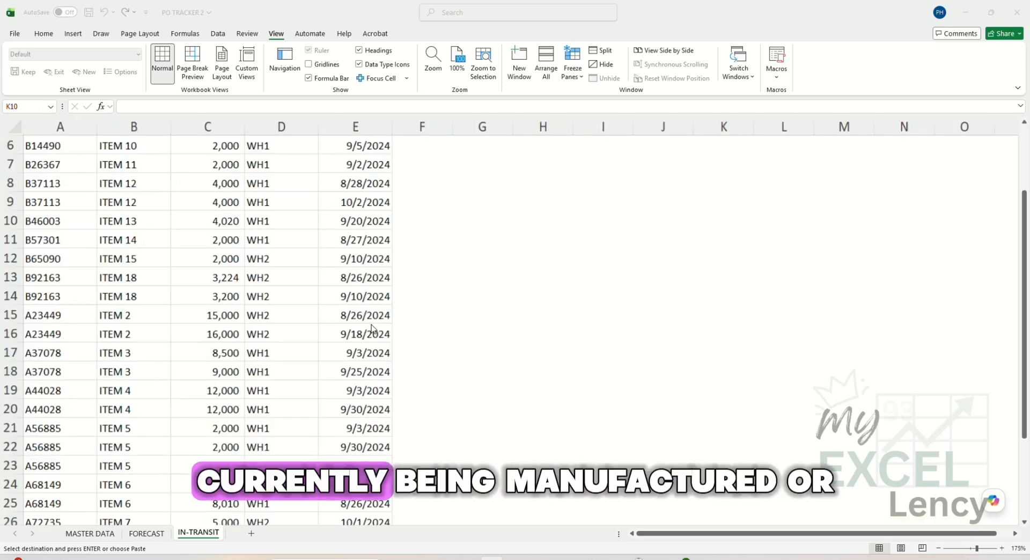
scroll(332, 324, "up", 2)
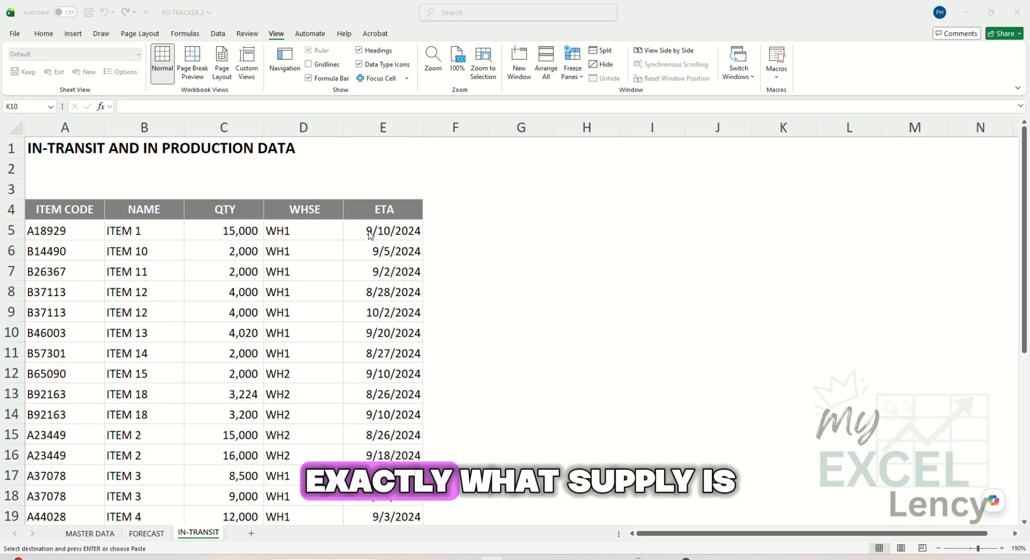
left_click(387, 232)
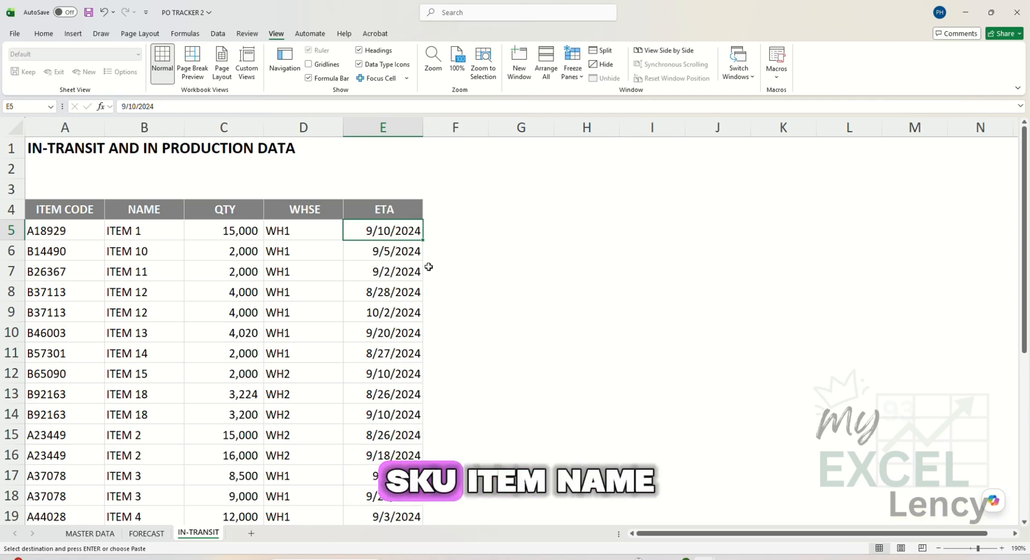
left_click(101, 210)
left_click(132, 210)
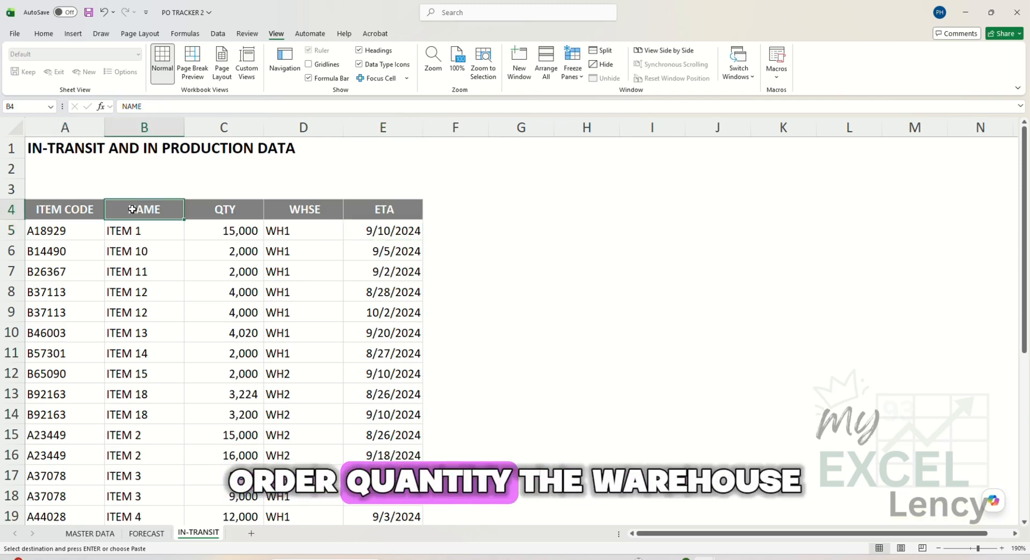
left_click(216, 212)
left_click(307, 213)
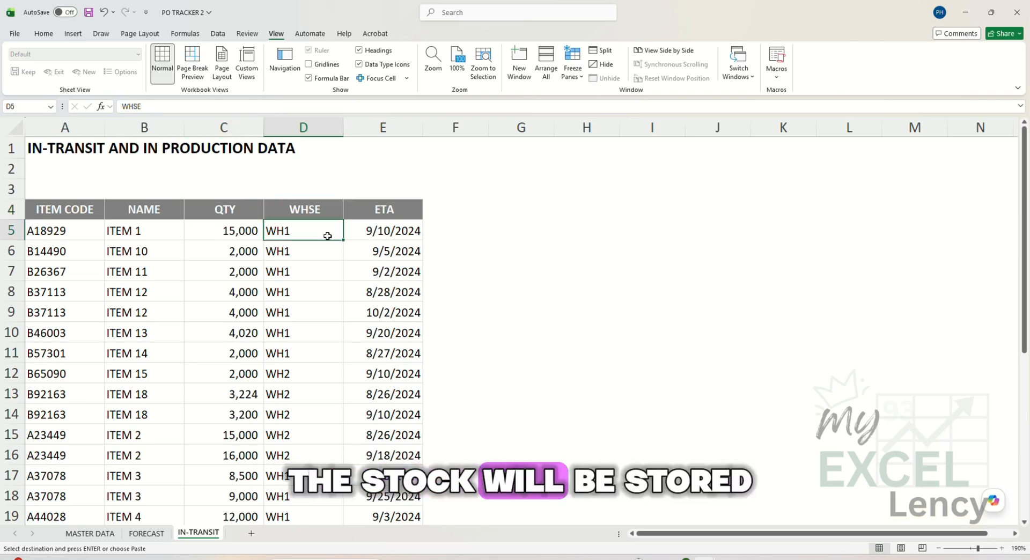
left_click_drag(327, 236, 317, 476)
scroll(317, 466, "down", 2)
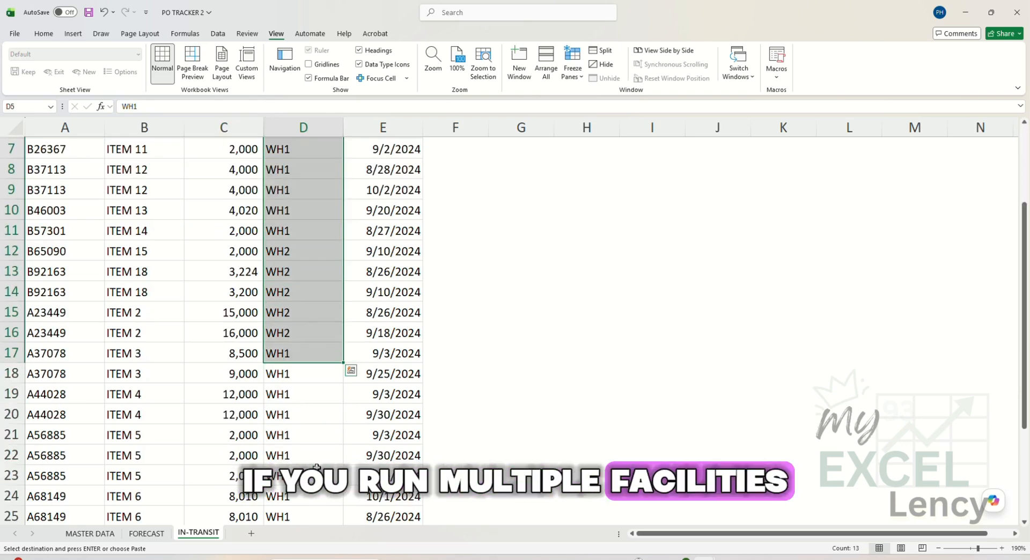
scroll(317, 466, "up", 2)
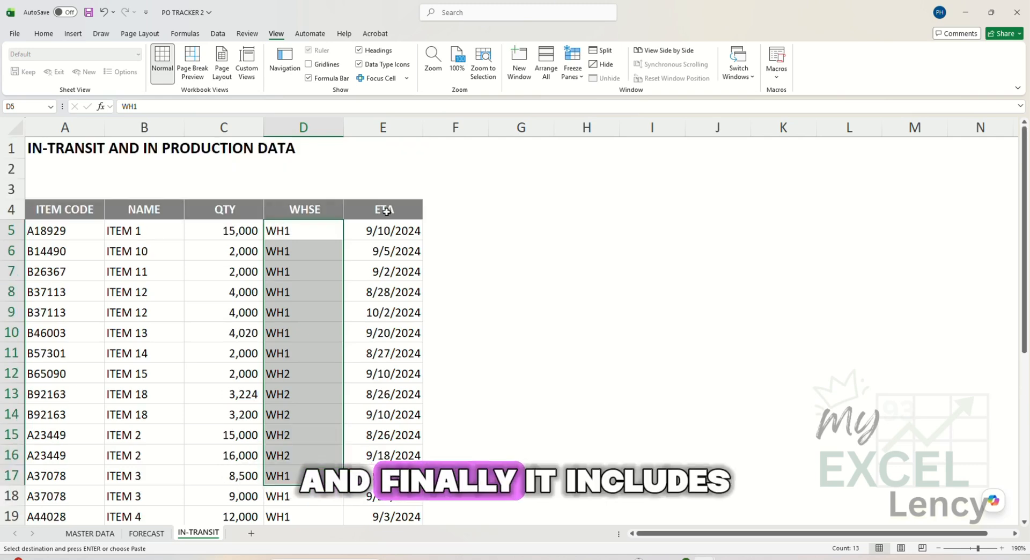
left_click(387, 211)
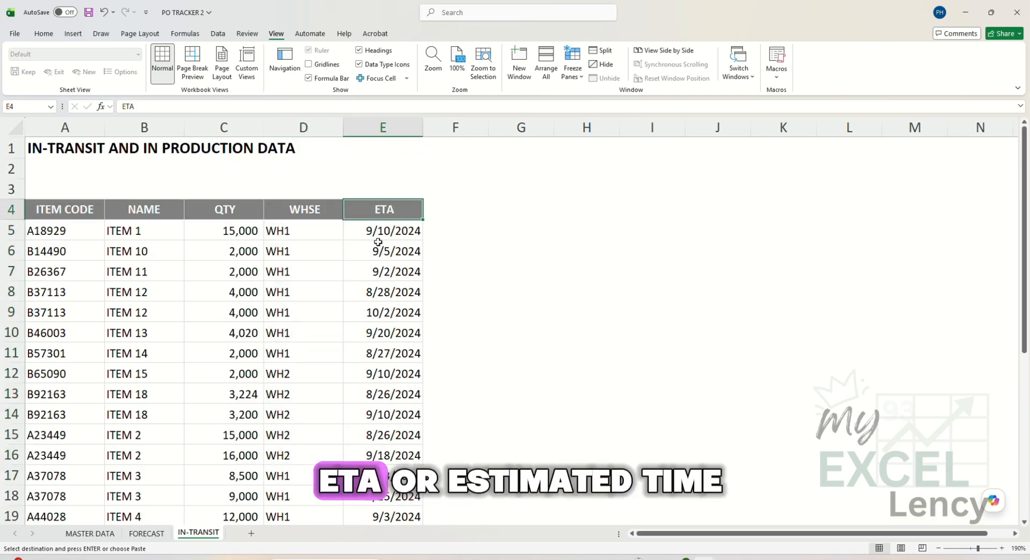
scroll(389, 268, "down", 8)
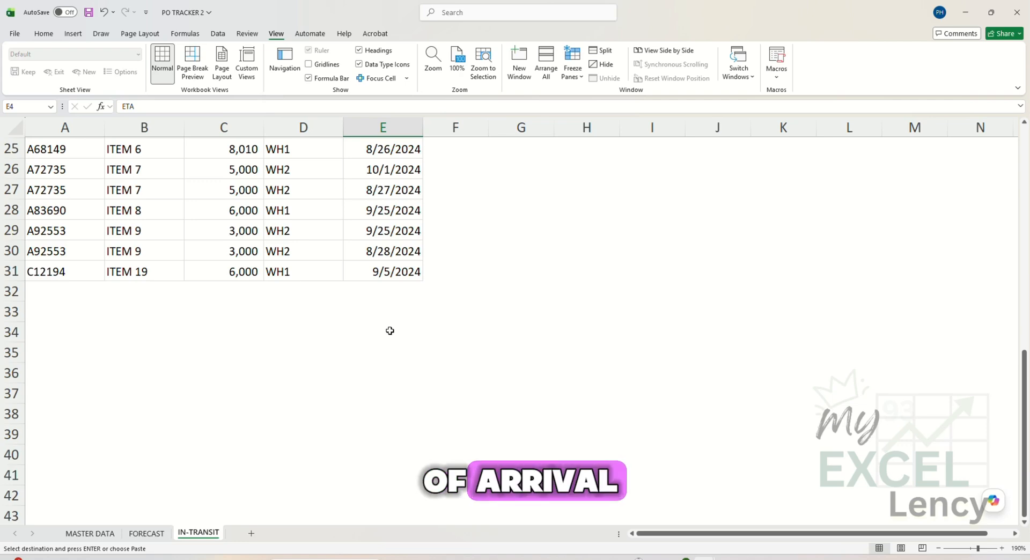
scroll(391, 331, "up", 8)
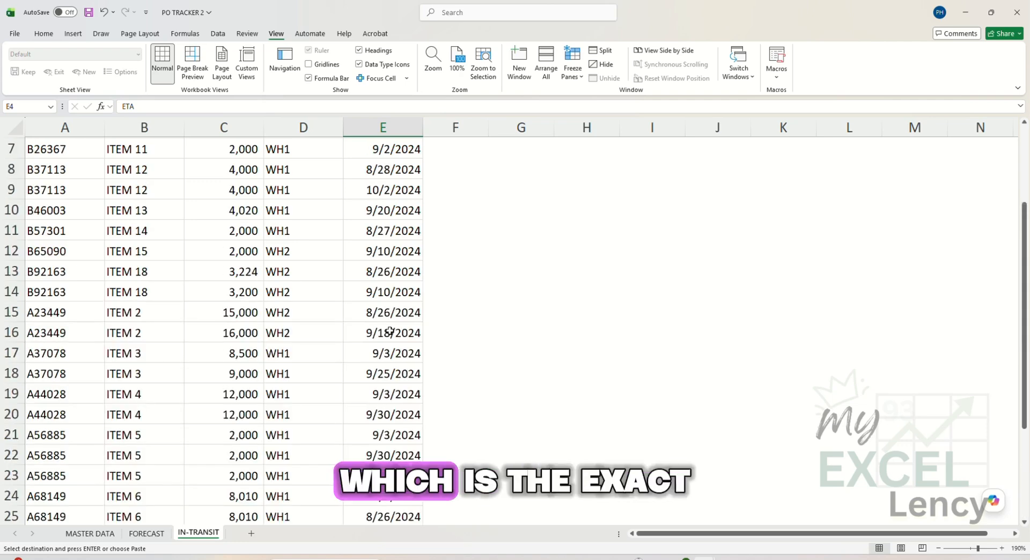
left_click(383, 128)
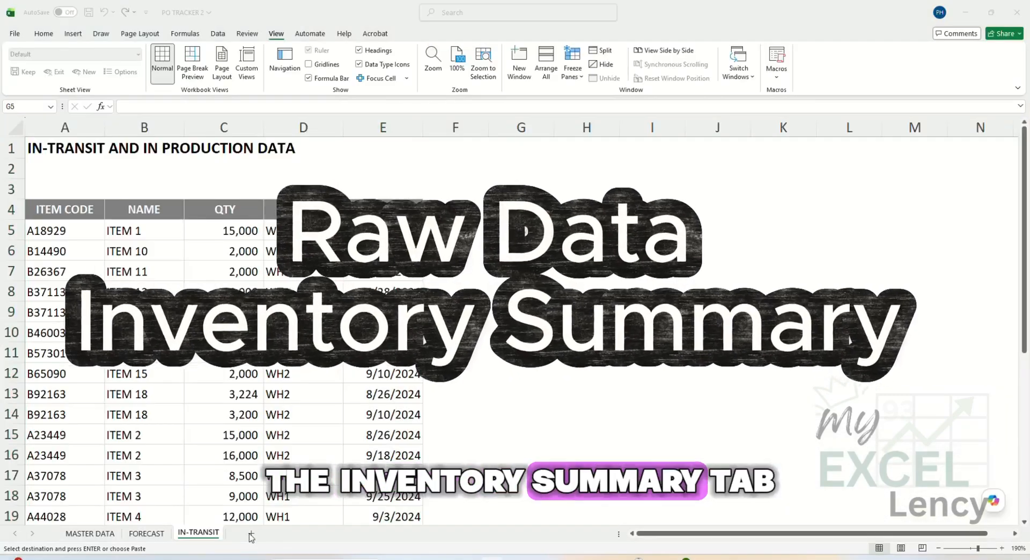
- Add a new sheet after IN-TRANSIT and name it INV SUMMARY
left_click(251, 536)
double_click(248, 534)
type("INV SUMMARY")
left_click(297, 395)
left_click(167, 295)
- Enter the title INVENTORY SUMMARY in cell A1 and paste the copied inventory summary block starting in cell A2
left_click(33, 133)
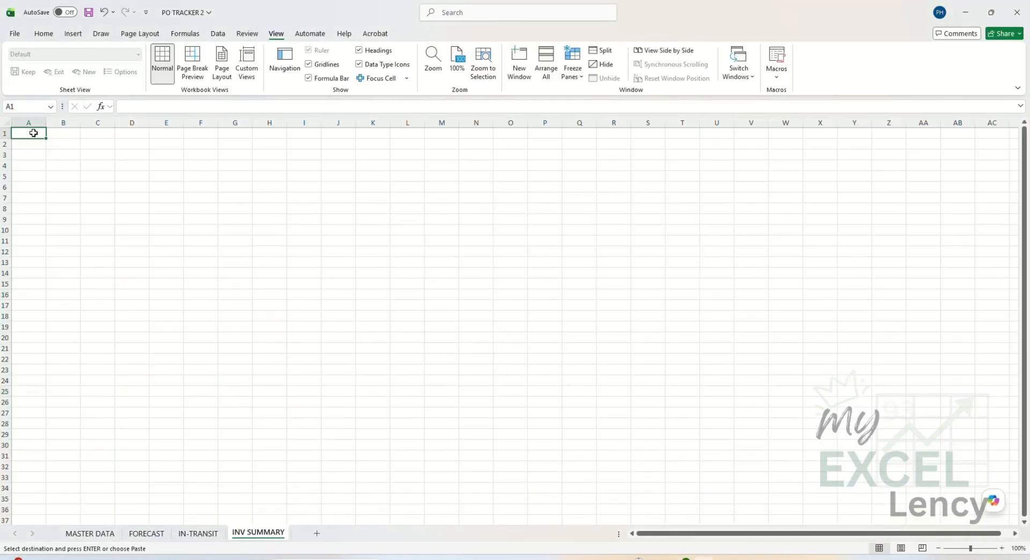
type("INVENTORY SUMMARY")
left_click(166, 252)
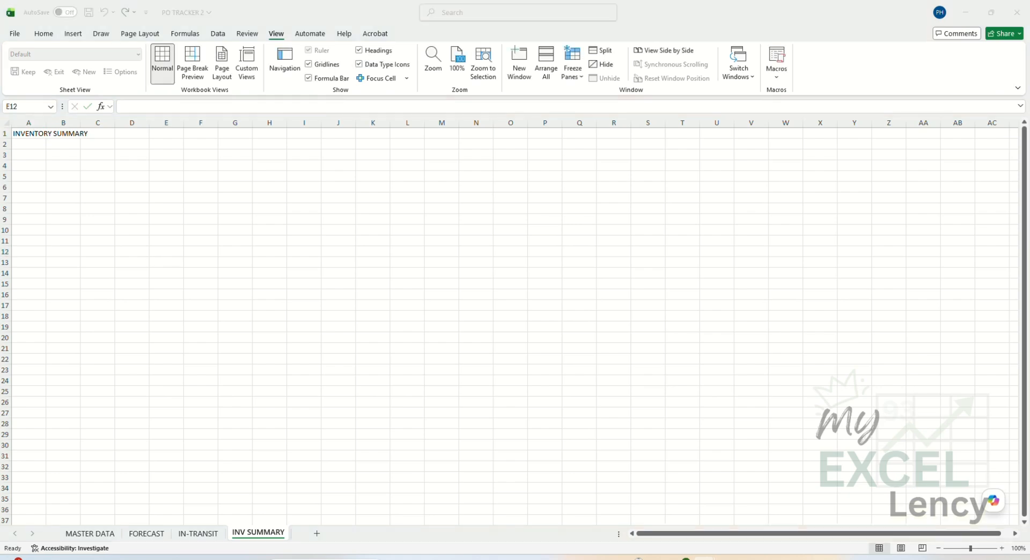
left_click(28, 145)
key("ctrl+v")
left_click(164, 306)
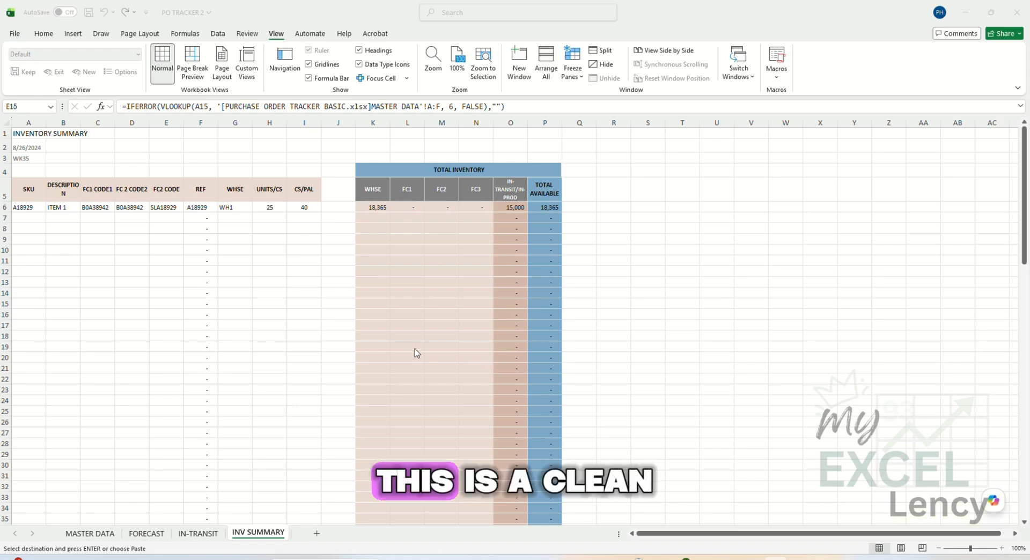
- Widen column O slightly so the IN-TRANSIT/IN-PROD header in row 5 fits on two lines
scroll(307, 355, "up", 3, "ctrl")
scroll(306, 355, "up", 1, "ctrl")
scroll(416, 356, "up", 2)
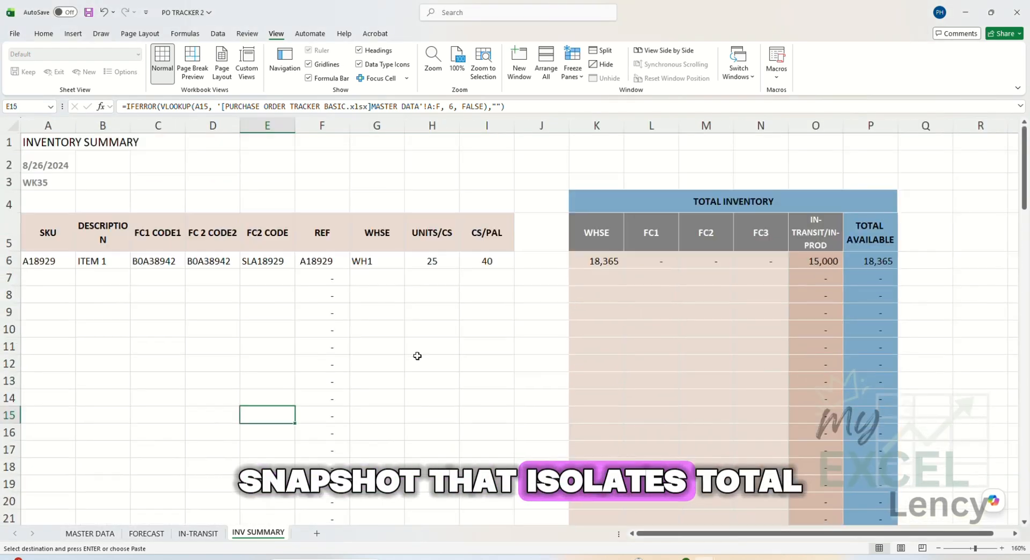
left_click(67, 150)
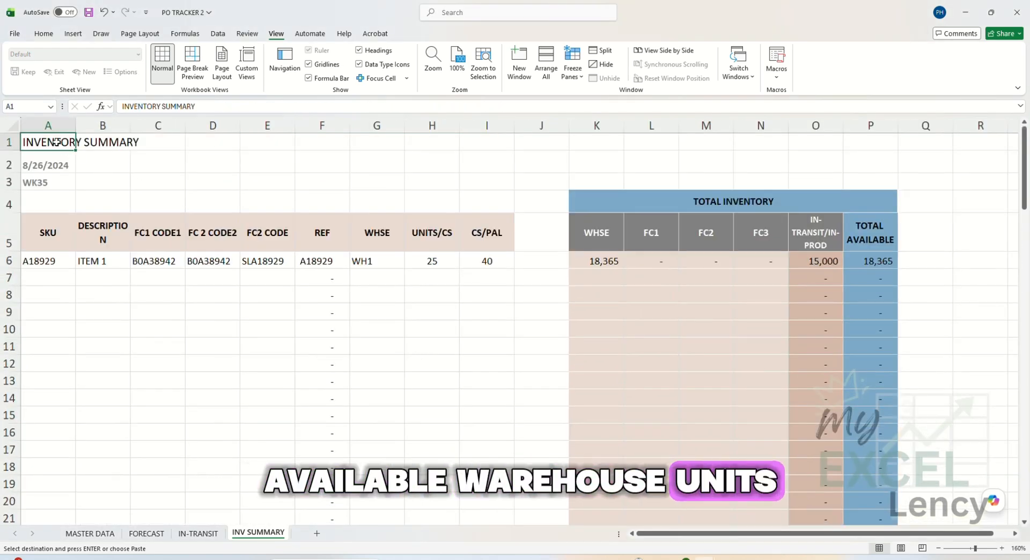
left_click(218, 302)
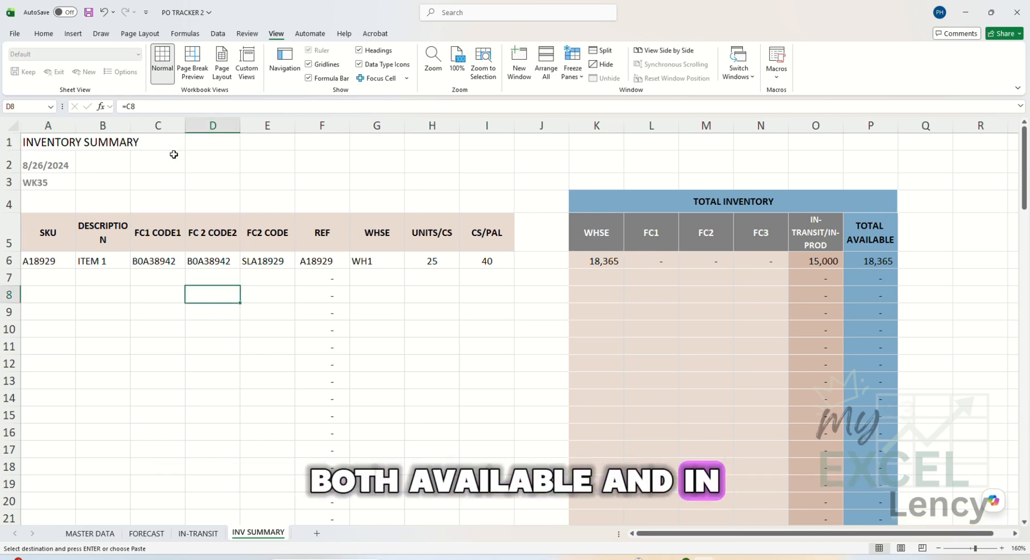
left_click(14, 230)
left_click(46, 33)
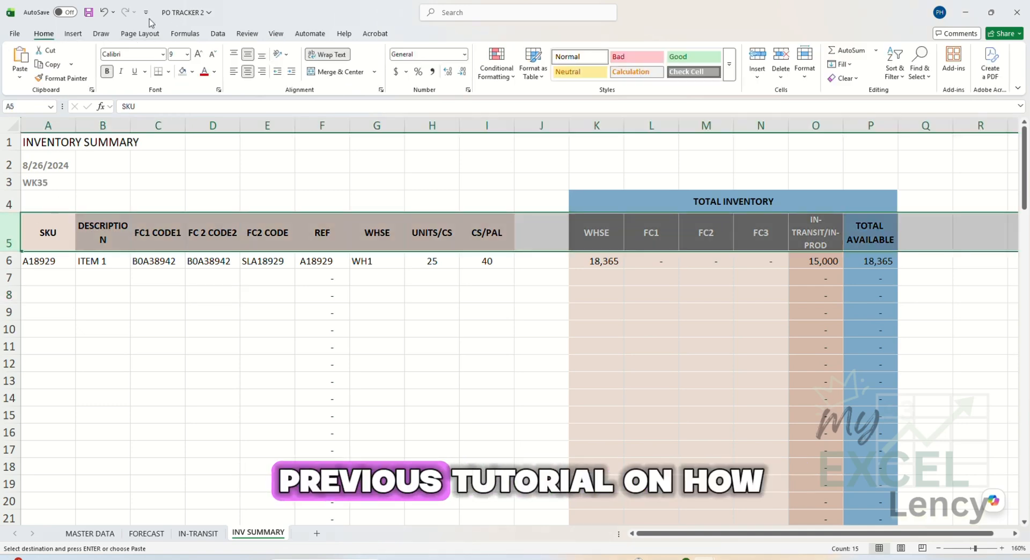
left_click(324, 54)
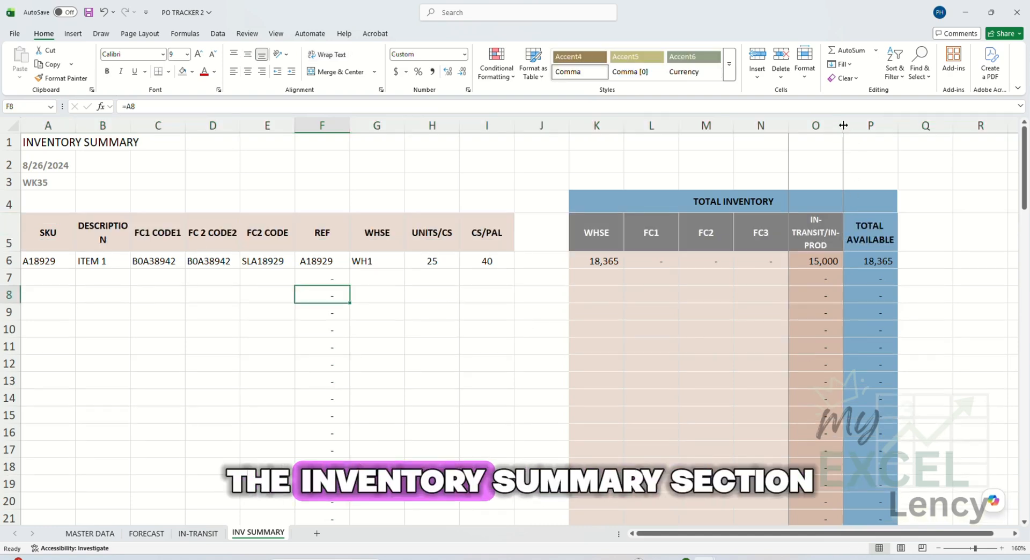
left_click_drag(843, 125, 854, 125)
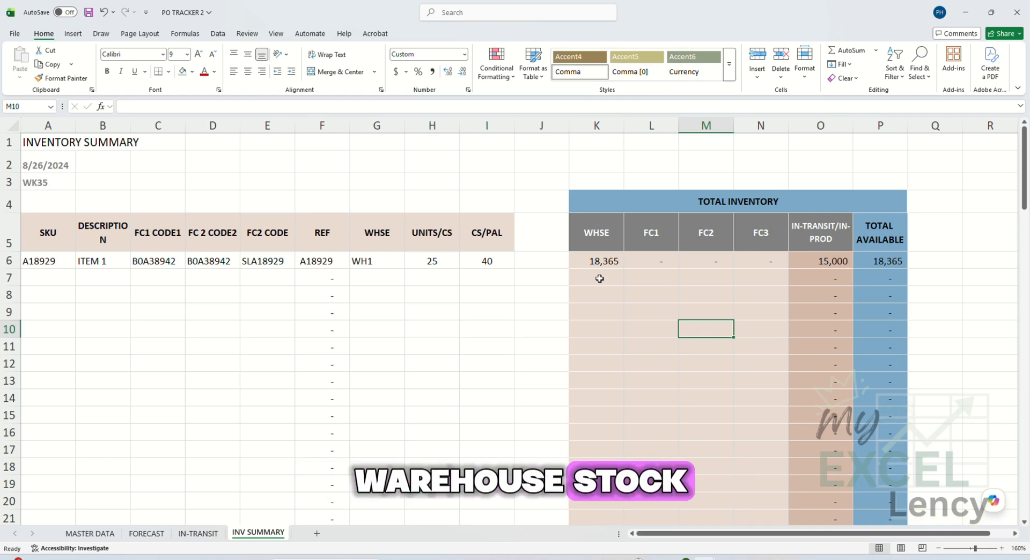
- Examine the WHSE, FC1, FC2 and IN-TRANSIT/IN-PROD columns of the TOTAL INVENTORY section
left_click(605, 234)
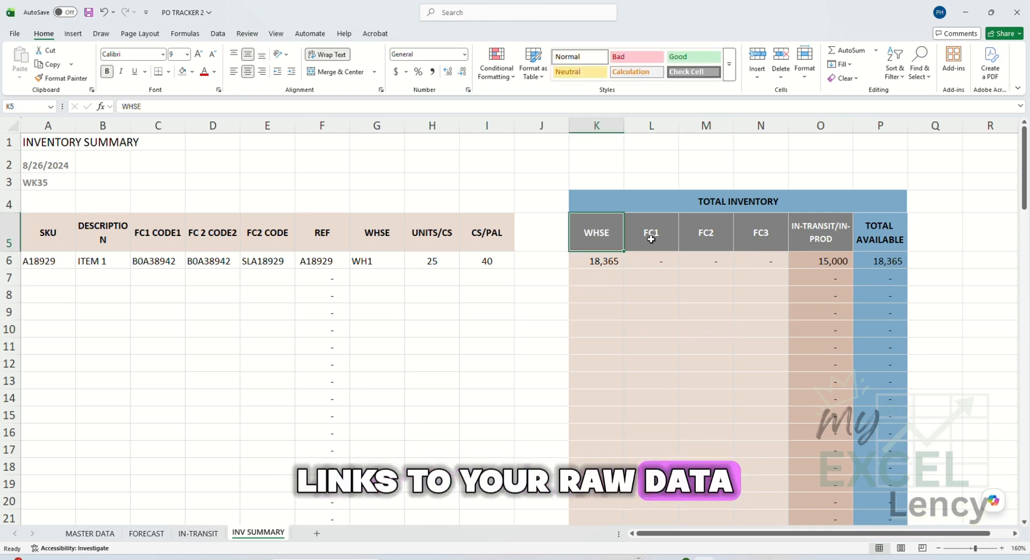
left_click_drag(651, 243, 712, 239)
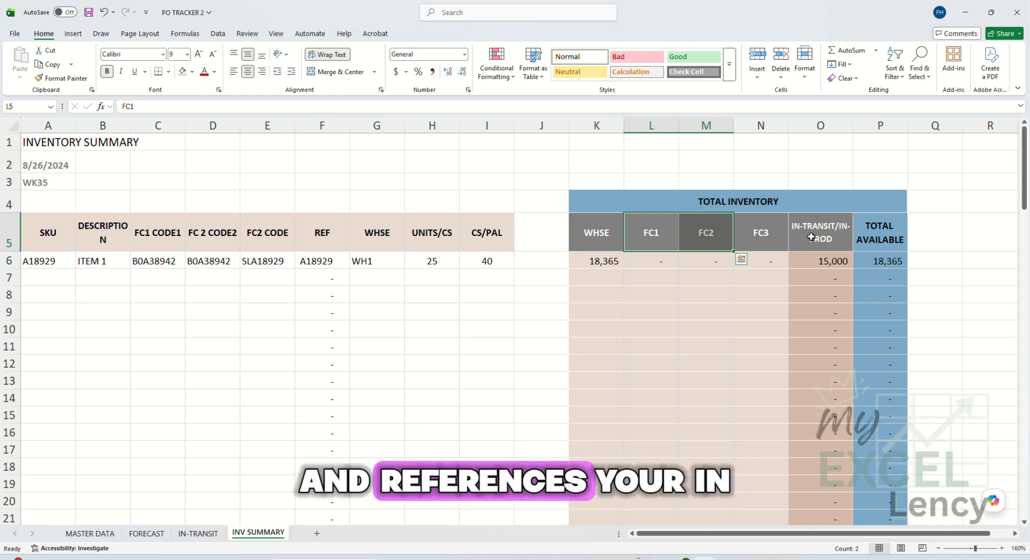
left_click(812, 237)
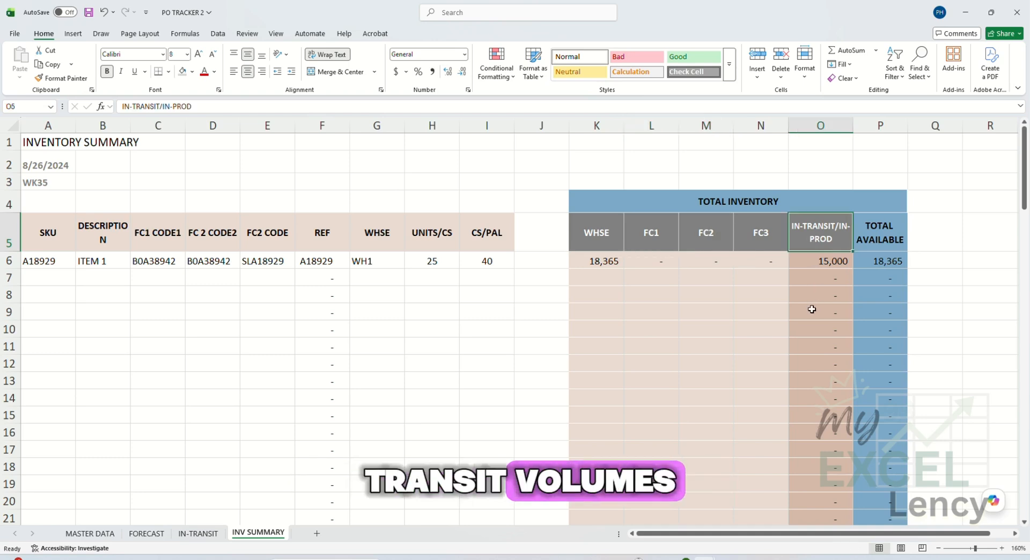
left_click(702, 330)
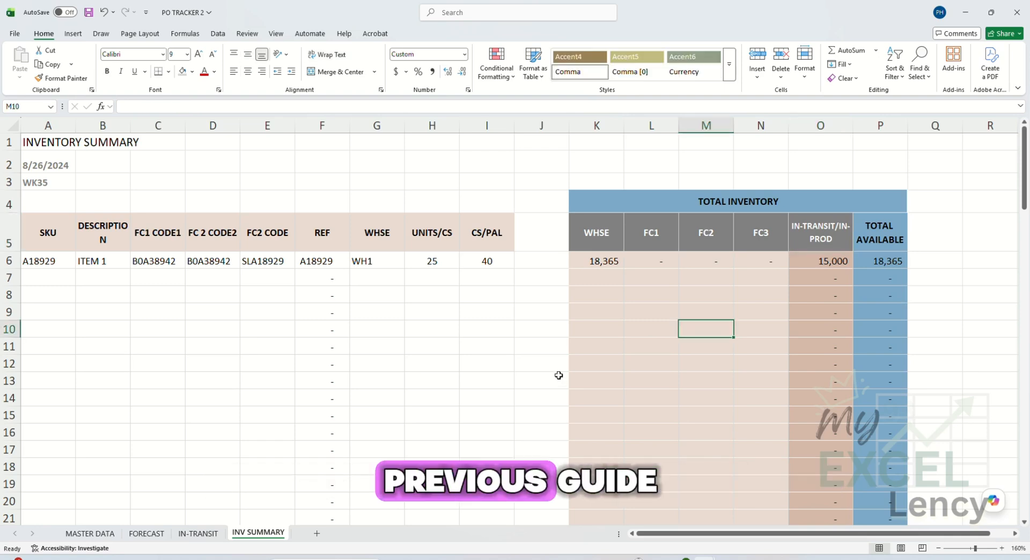
left_click(542, 193)
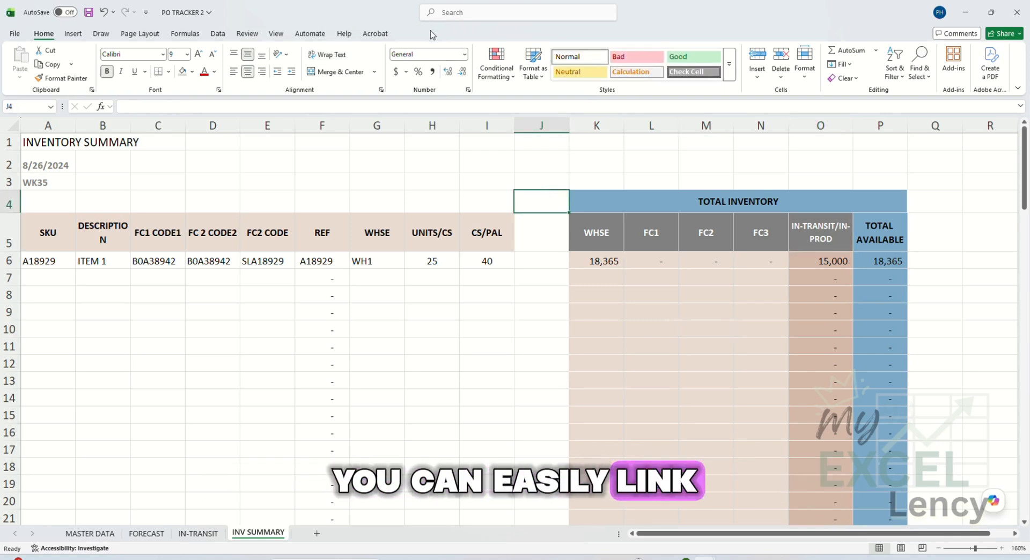
- Hide the gridlines on the INV SUMMARY sheet
left_click(277, 34)
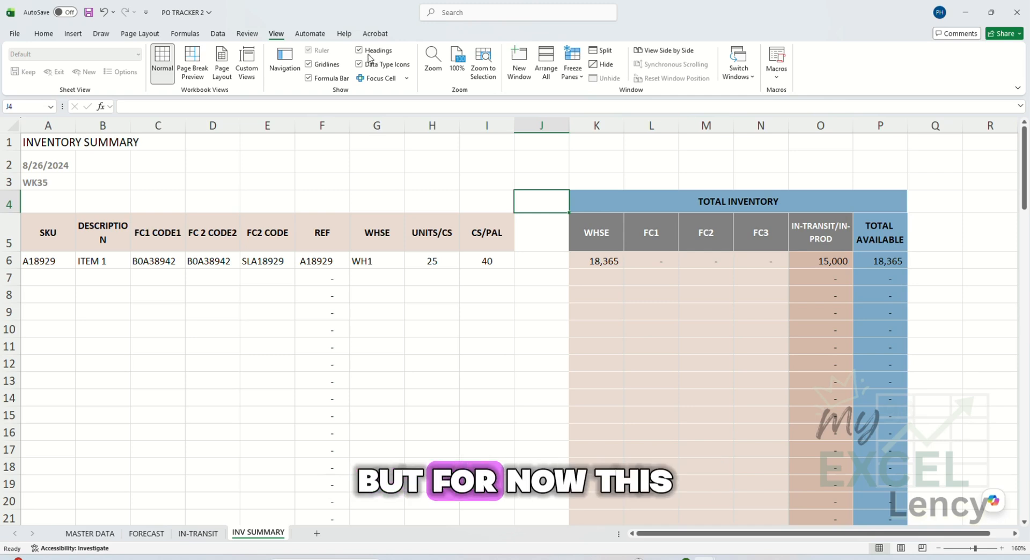
left_click(329, 68)
left_click(434, 179)
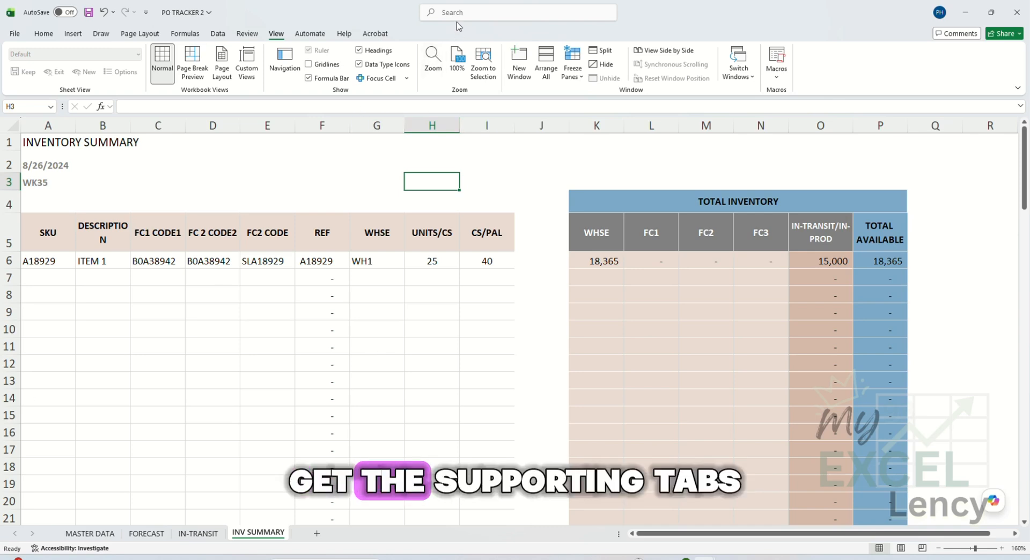
- Review the supporting sheets FORECAST and IN-TRANSIT and return to INV SUMMARY
left_click(146, 534)
left_click(188, 535)
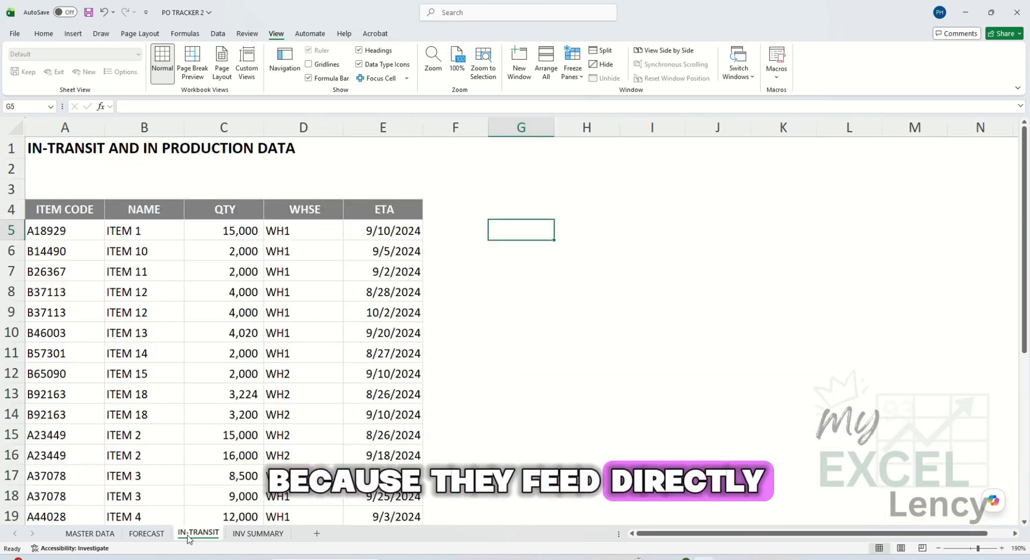
left_click(239, 534)
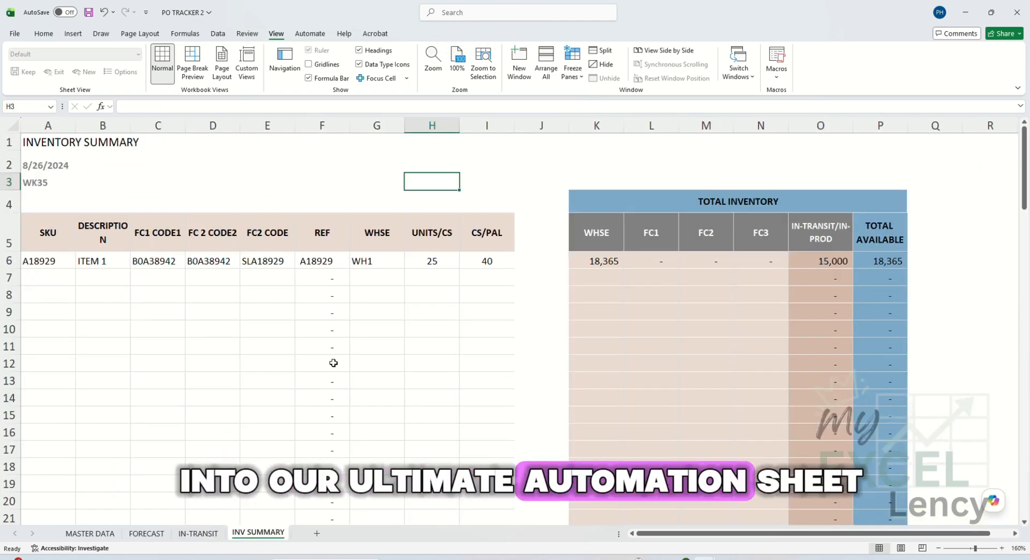
- Add a new sheet after MASTER DATA, name it PO and move it to the front of the workbook
left_click(106, 535)
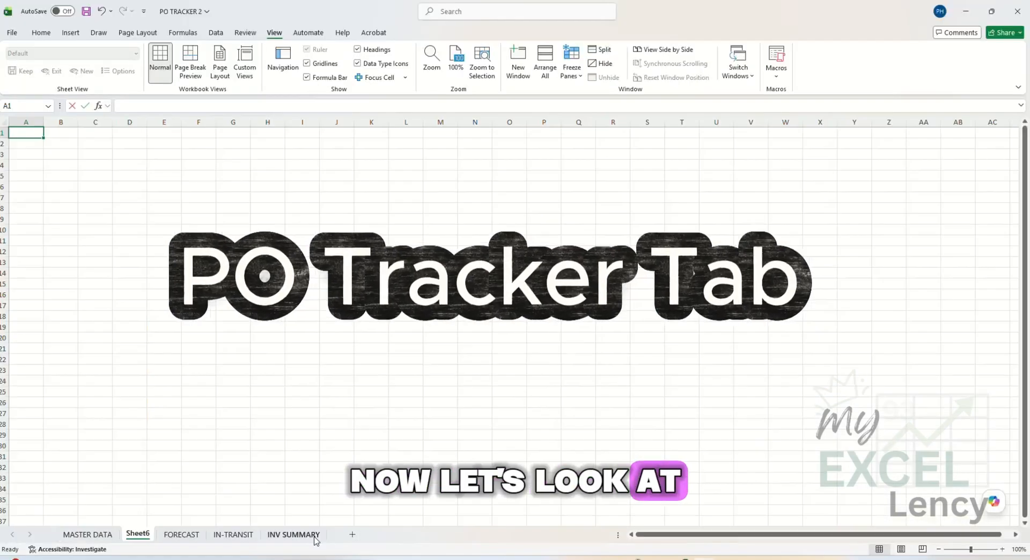
double_click(138, 534)
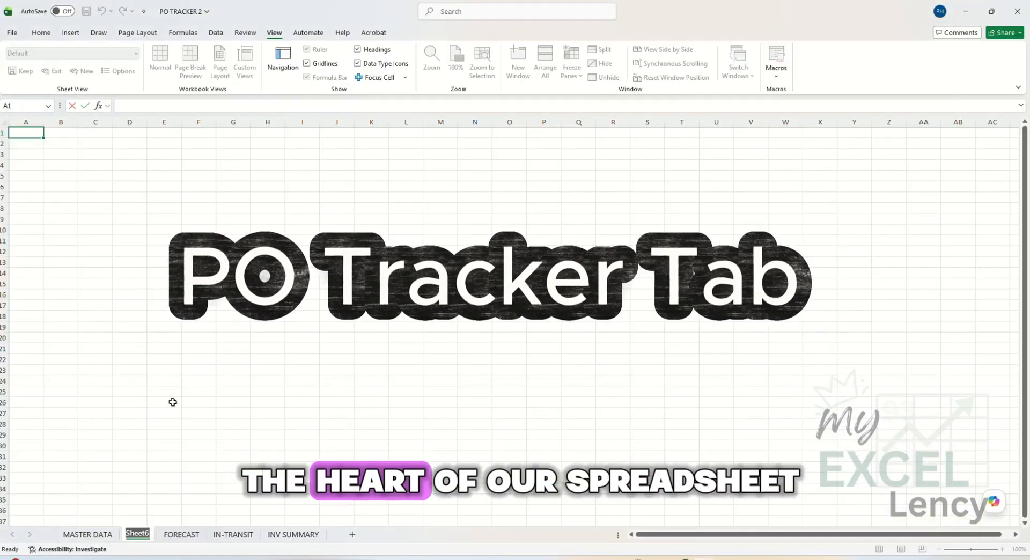
type("PO")
left_click(187, 403)
left_click_drag(131, 535, 65, 537)
right_click(67, 536)
mouse_move(110, 463)
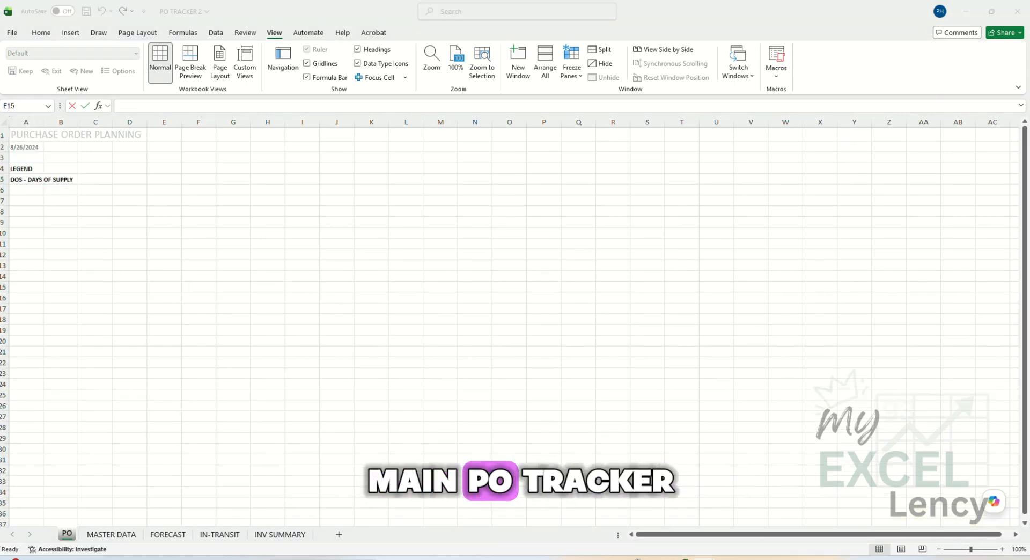
- Paste the copied purchase order planning table as values starting at cell A4 and apply its formatting with Paste Special
right_click(29, 169)
left_click(71, 242)
right_click(29, 165)
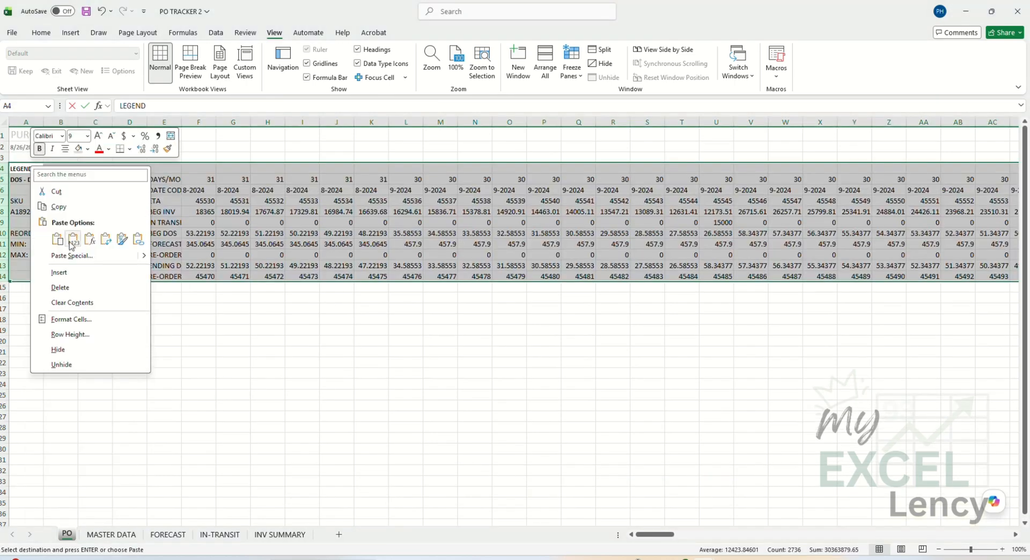
left_click(75, 259)
left_click(421, 250)
left_click(578, 362)
left_click(303, 370)
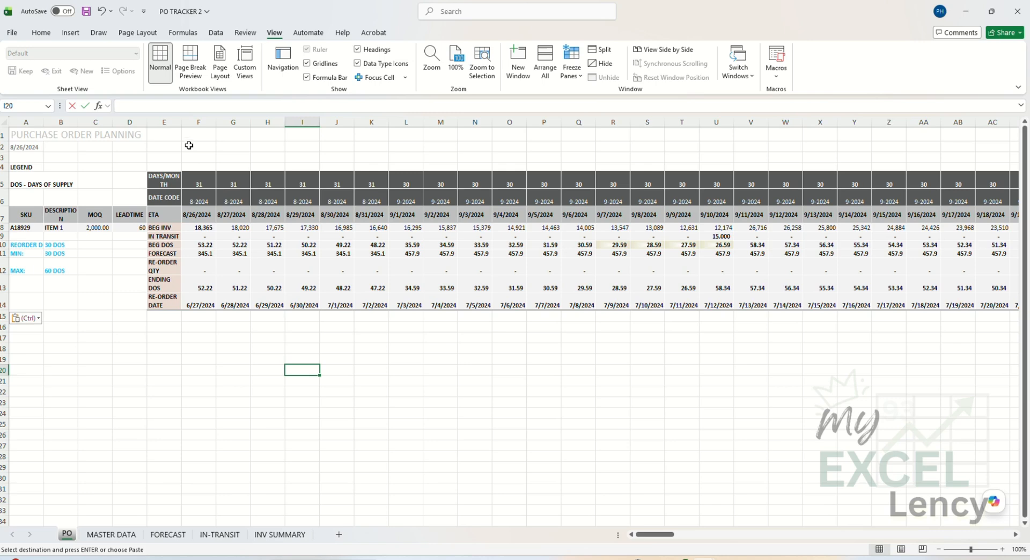
- Hide the gridlines on the PO sheet and widen column E so its row labels fit on one line
left_click(363, 148)
left_click(307, 64)
left_click(255, 394)
left_click_drag(181, 125, 204, 126)
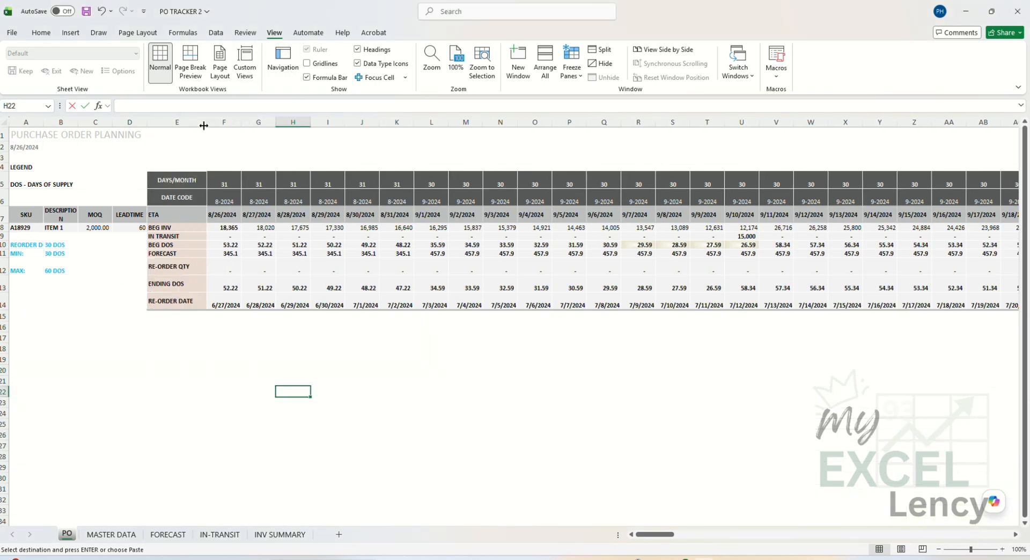
- Clear all planning values below the date headers, from cell F8 to the end of the table
scroll(223, 328, "up", 4)
left_click(270, 290)
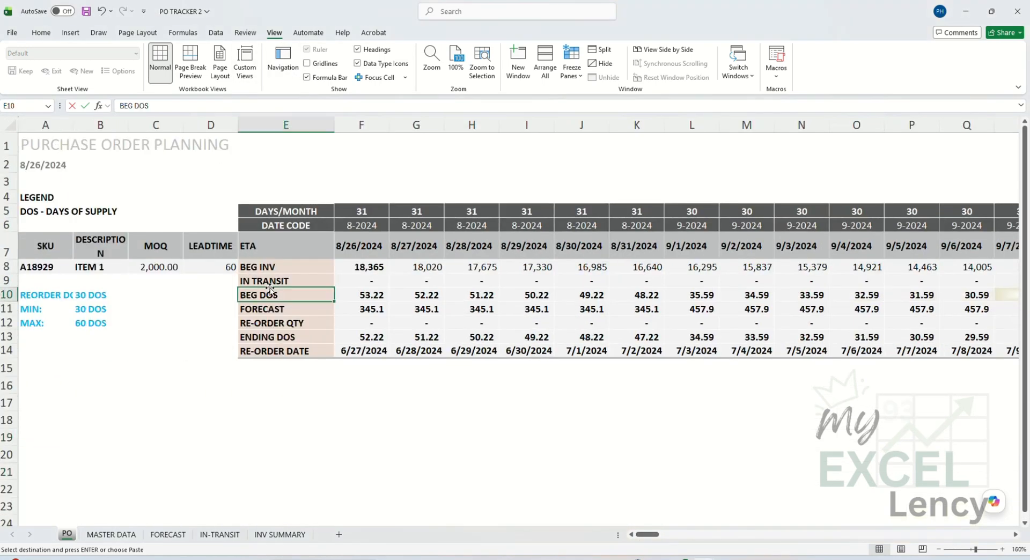
left_click(361, 267)
key("ctrl+shift+End")
key("Delete")
key("Up")
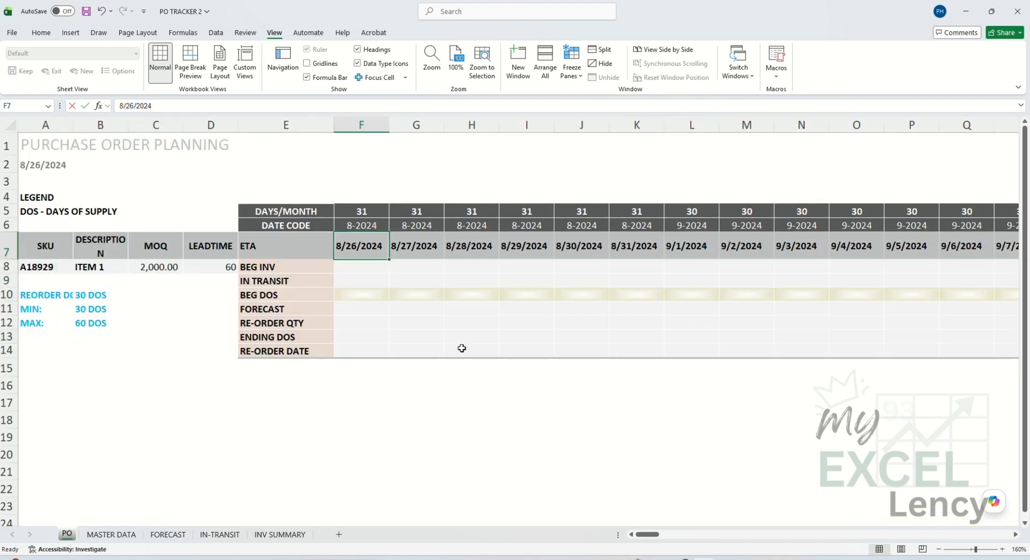
- Clear the SKU, description, MOQ and leadtime entries in cells A8 to D8
left_click_drag(210, 267, 45, 267)
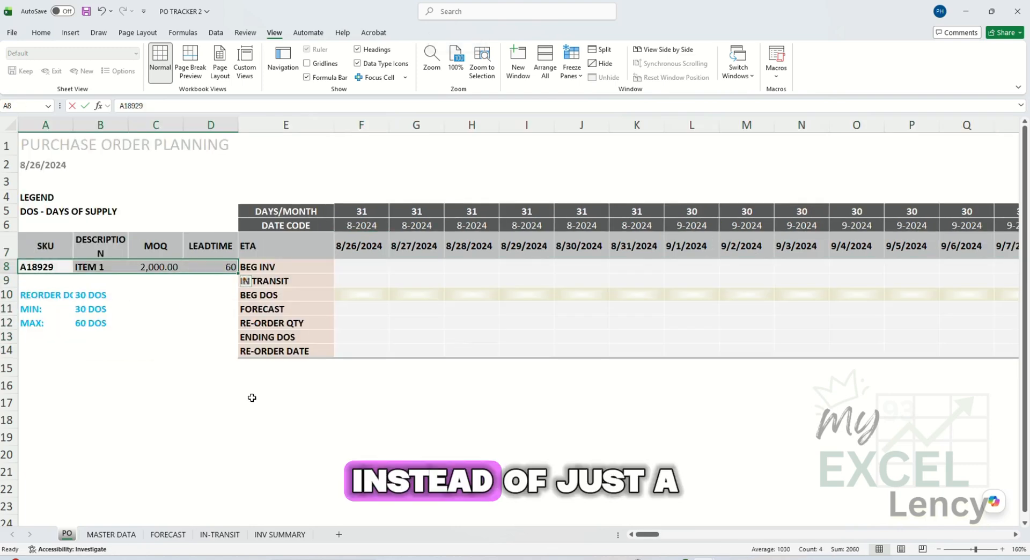
key("Delete")
left_click(203, 366)
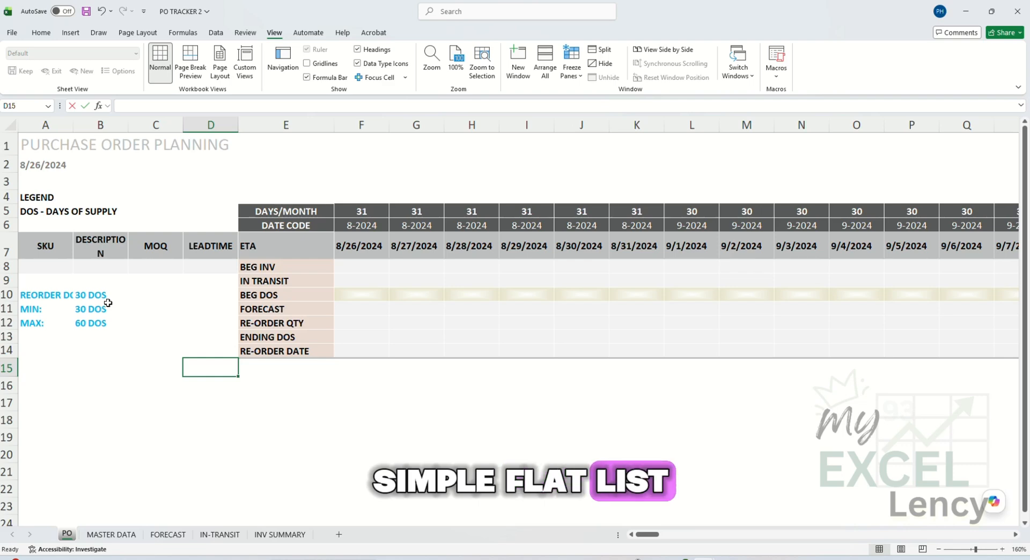
- Examine the PO sheet's planning block in rows 5 to 14, including the reorder, MIN and MAX days of supply
left_click(105, 323)
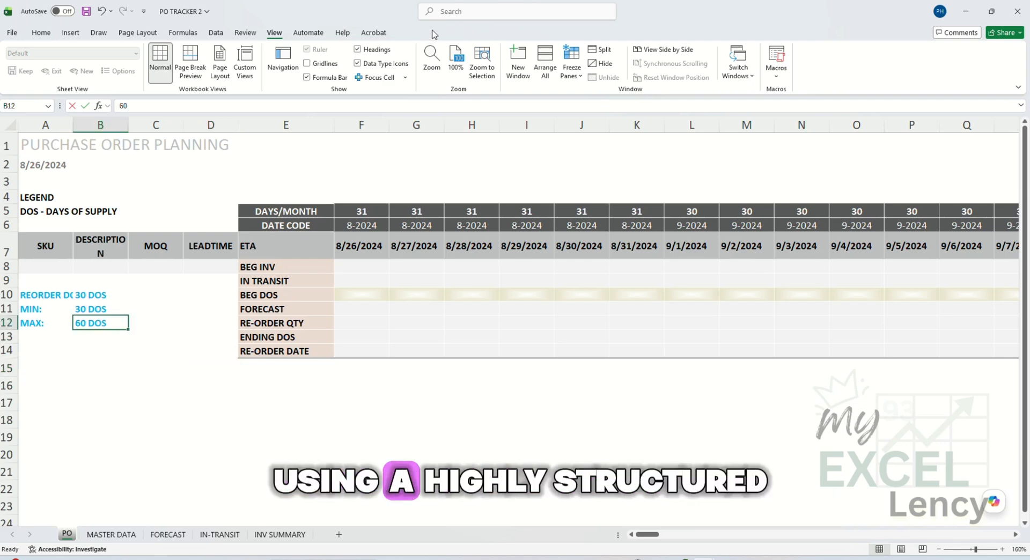
left_click(455, 24)
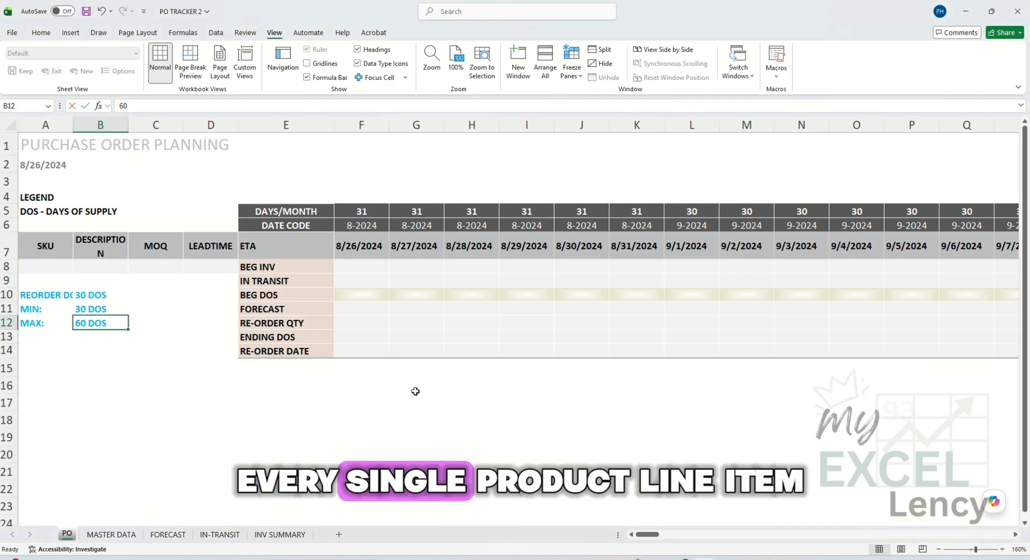
mouse_move(649, 536)
left_mouse_down()
mouse_move(725, 558)
mouse_move(794, 559)
mouse_move(806, 535)
mouse_move(822, 535)
mouse_move(647, 534)
left_mouse_up()
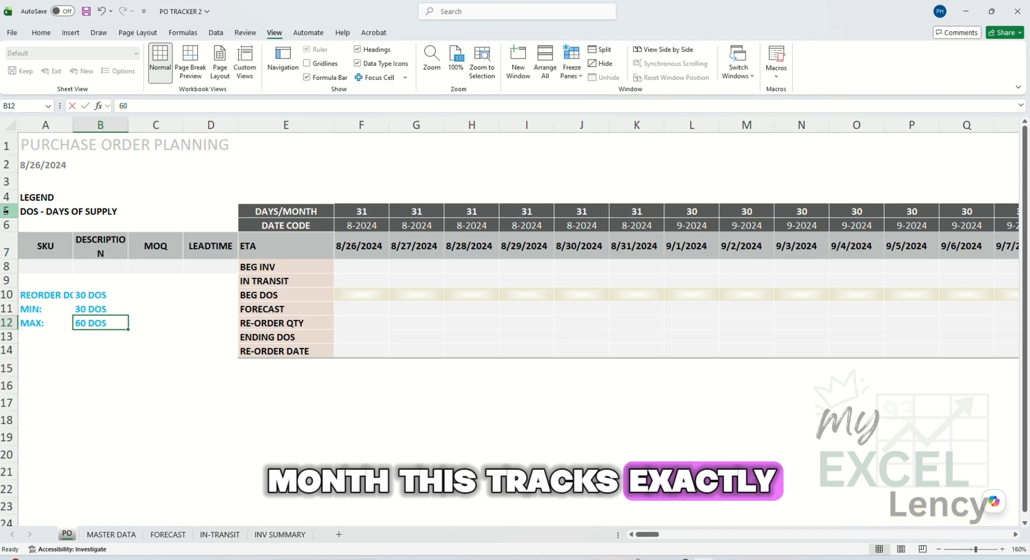
left_click_drag(7, 211, 6, 355)
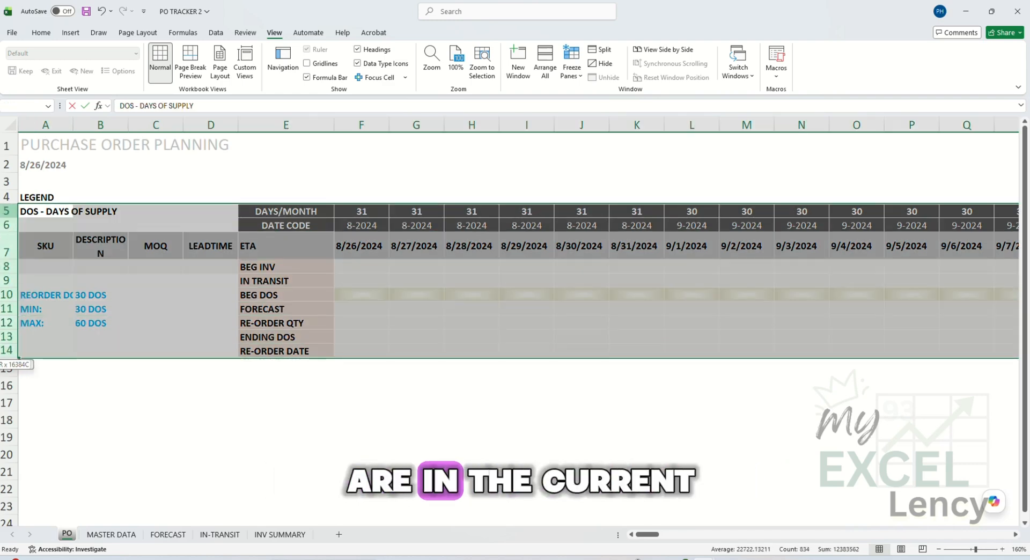
left_click(192, 422)
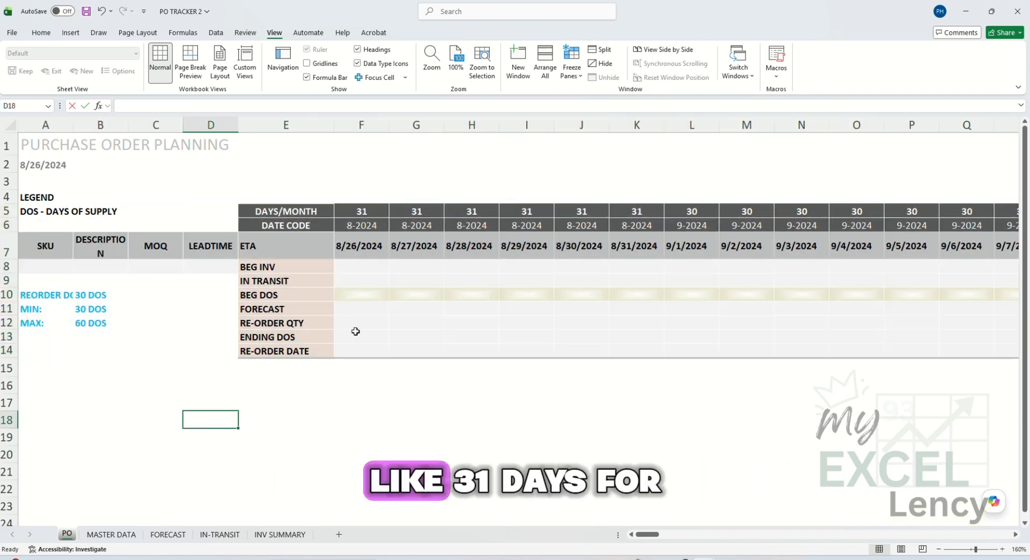
- Enter =EOMONTH(F7,0)-EOMONTH(F7,-1) as the days per month in F5 and fill it across row 5 through column JP
left_click(366, 212)
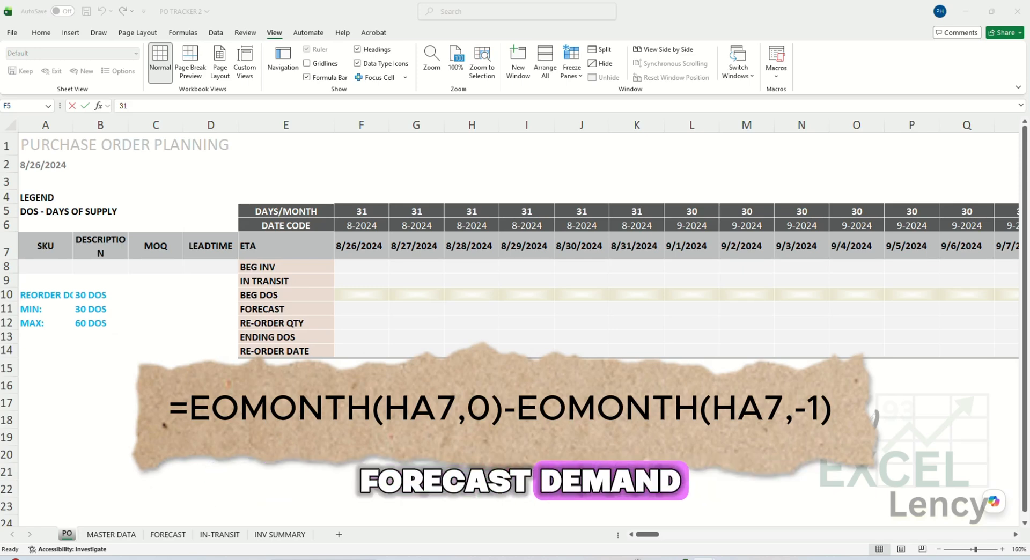
key("alt+Tab")
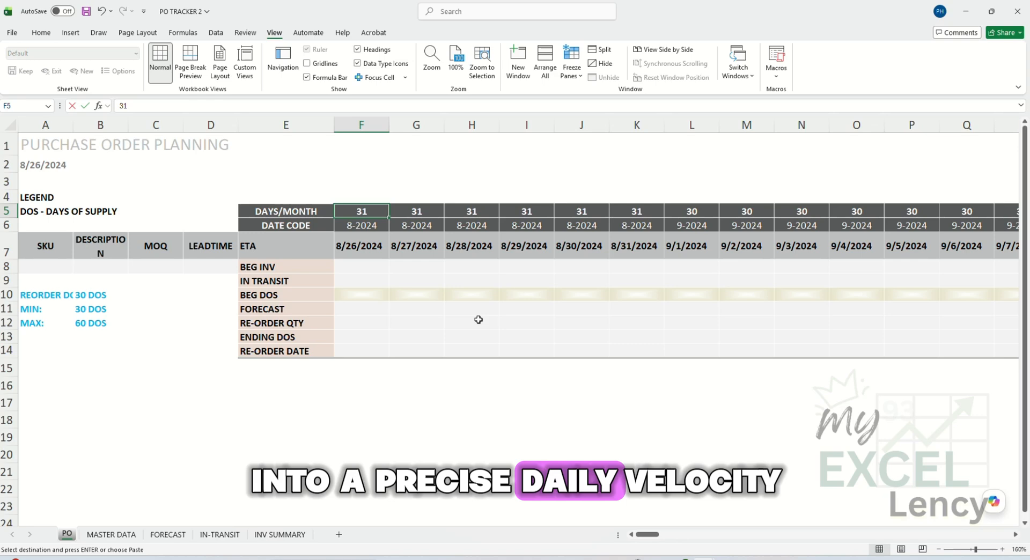
right_click(376, 219)
left_click(430, 285)
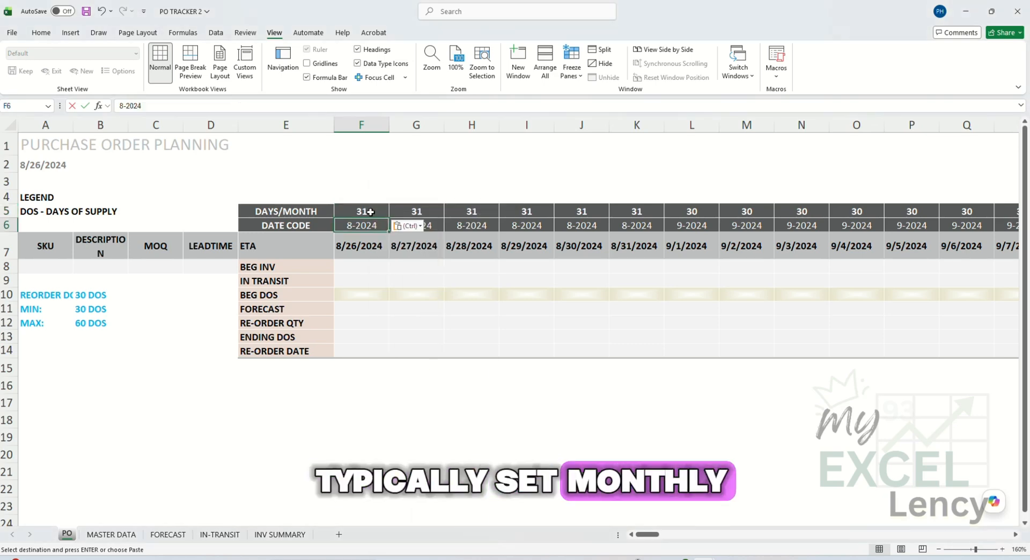
left_click_drag(381, 218, 1027, 207)
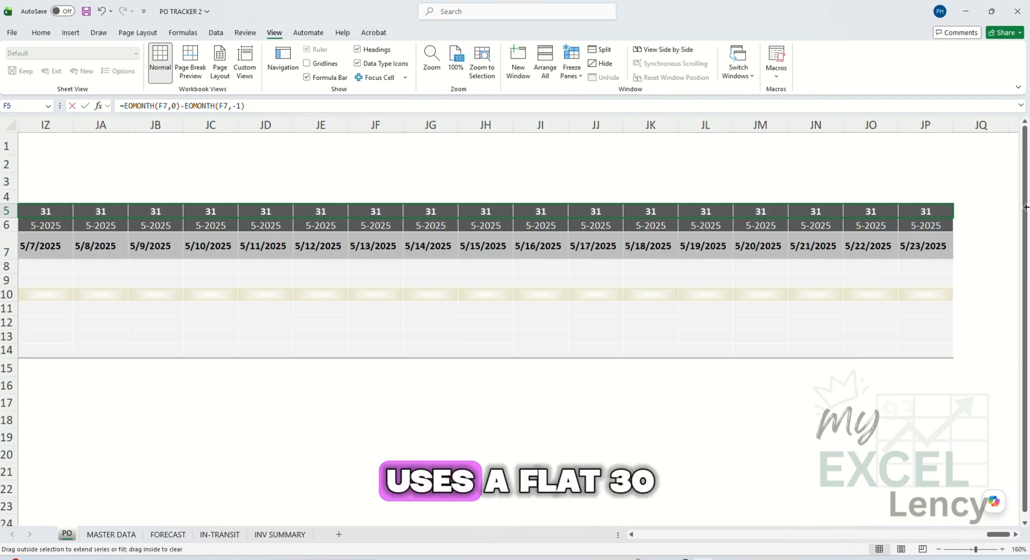
left_click_drag(941, 207, 942, 206)
left_click_drag(1000, 534, 617, 537)
left_click(364, 207)
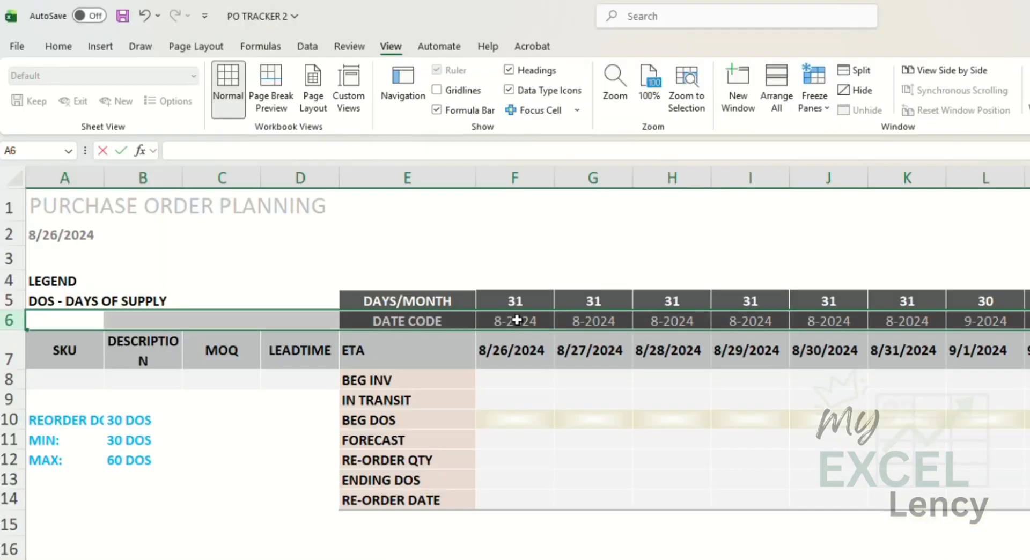
- Enter the date code formula =CONCAT(MONTH(F7),"-", YEAR(F7)) in cell F6
left_click(366, 226)
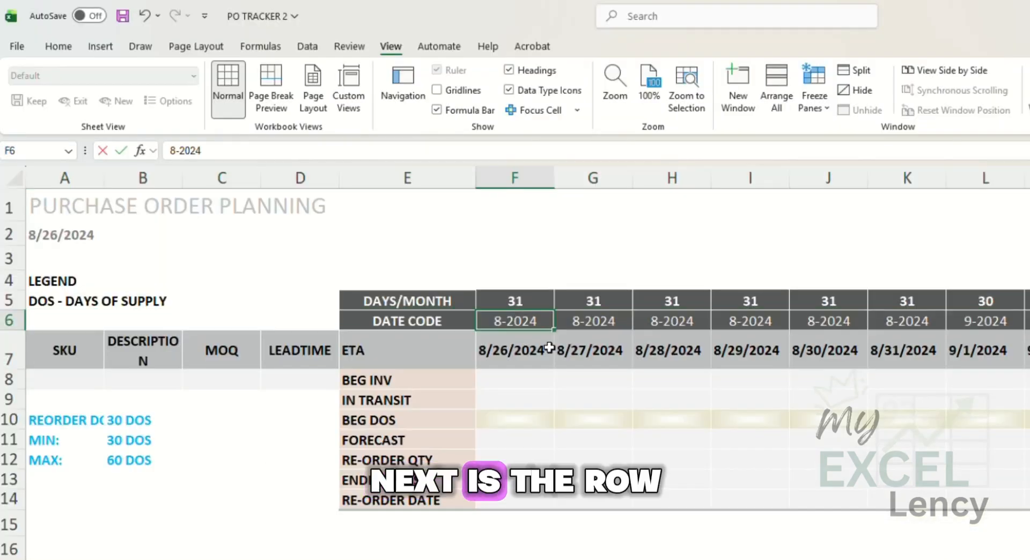
type("=m")
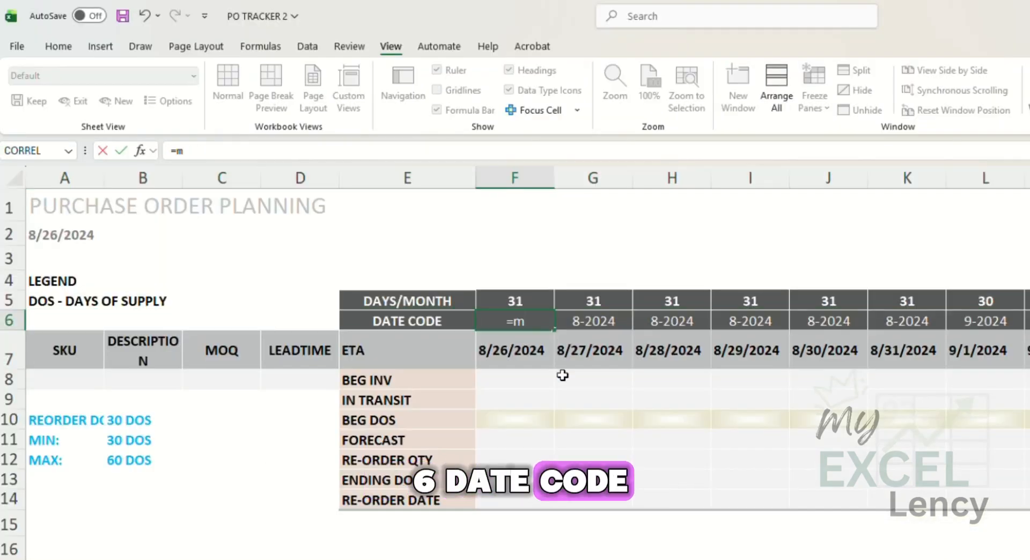
type("onth(")
key("Down")
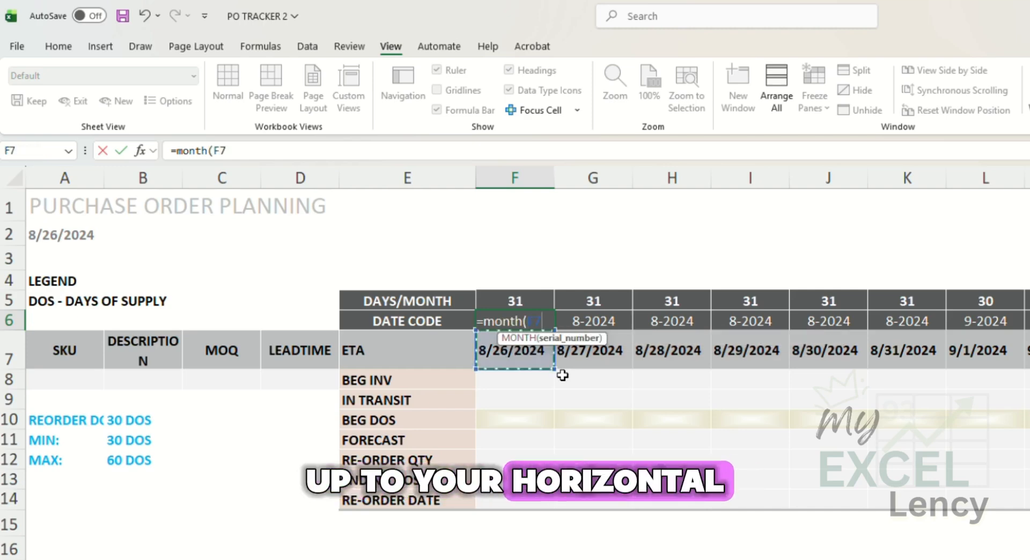
type("),\"")
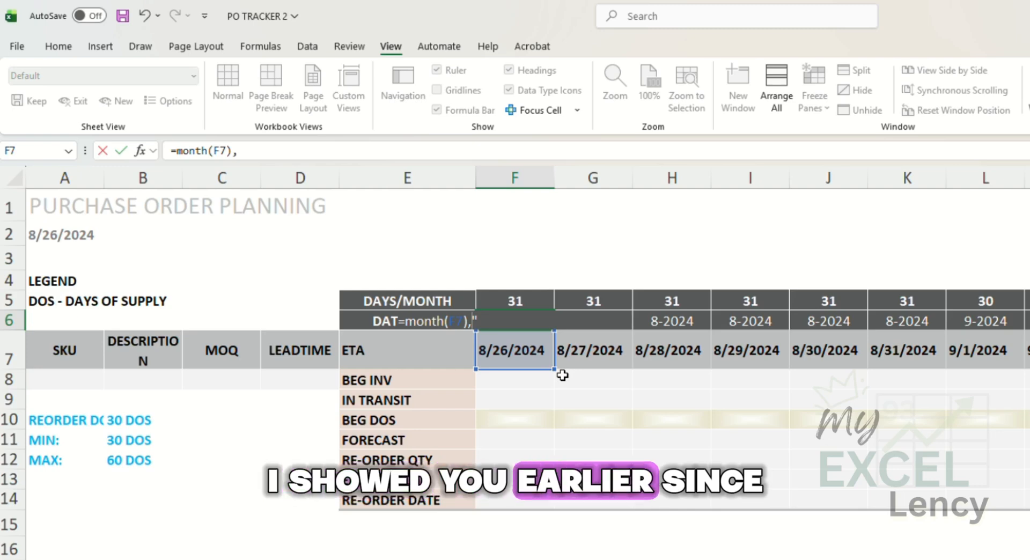
type("-\", year(")
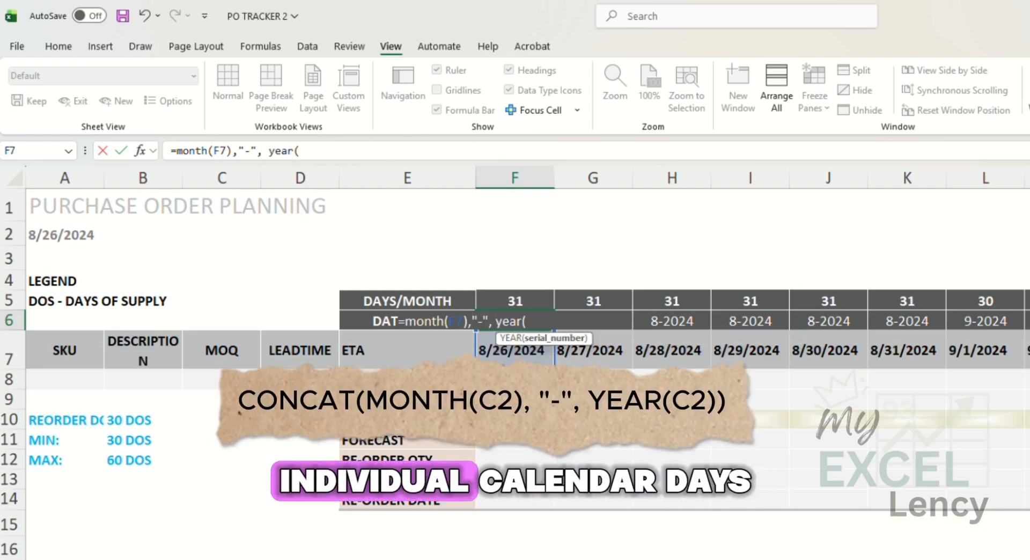
key("Down")
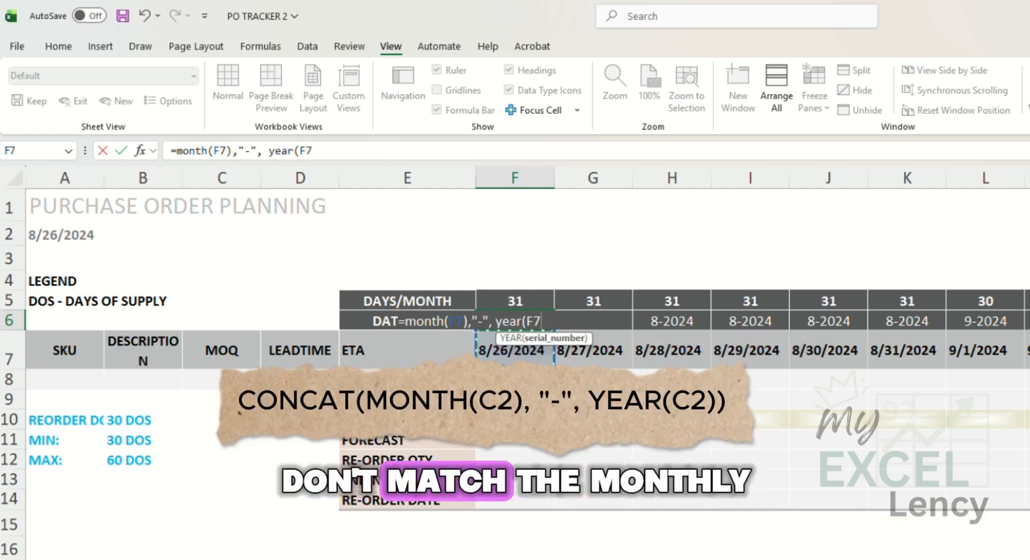
type(")")
left_click(174, 151)
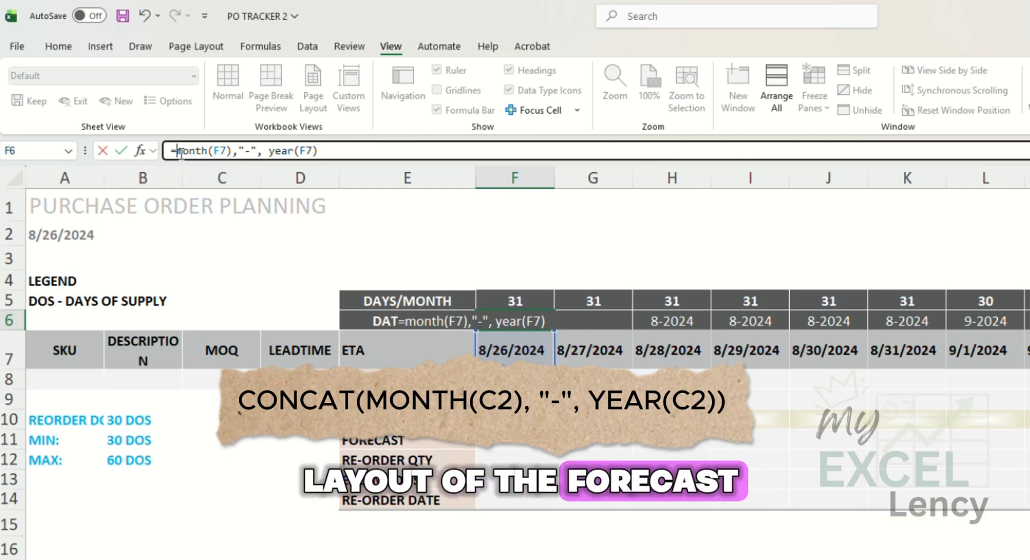
type("concat(month(F7")
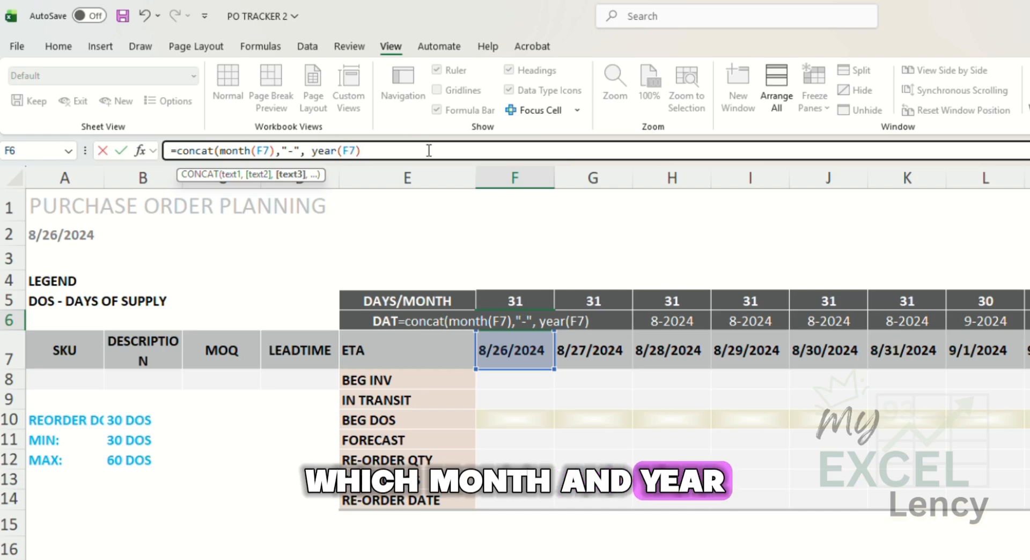
type(")")
key("Return")
key("Up")
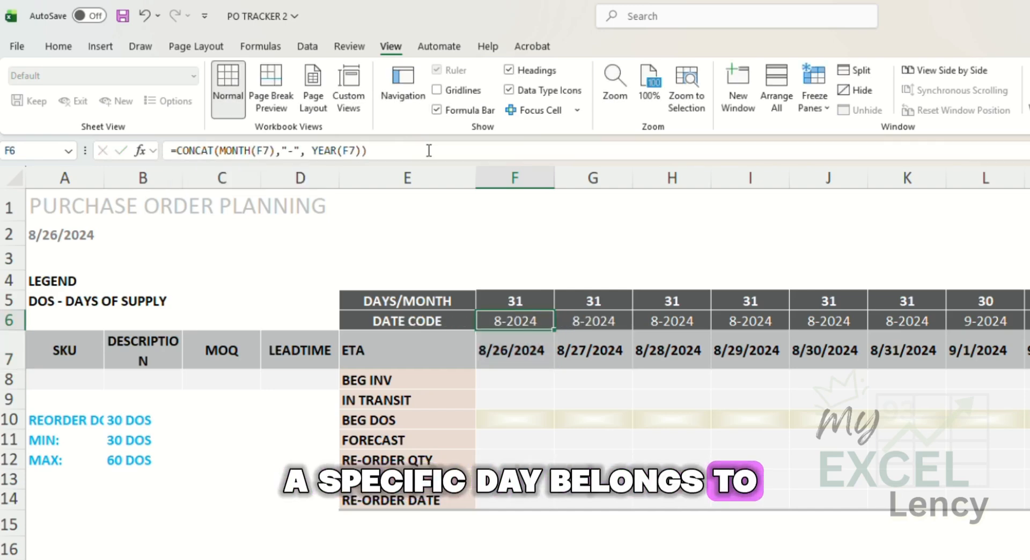
left_click_drag(73, 355, 287, 352)
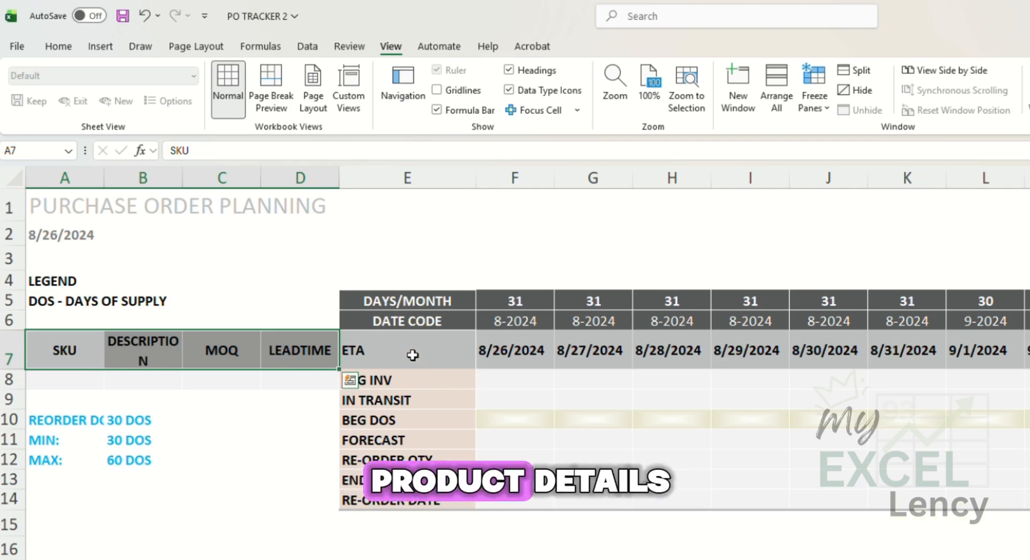
left_click(411, 353)
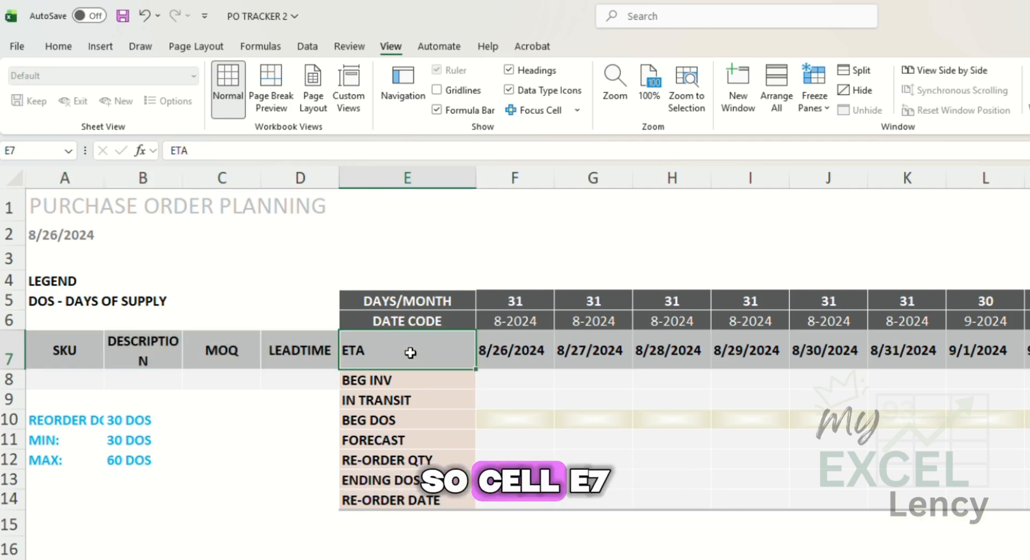
left_click_drag(518, 354, 656, 356)
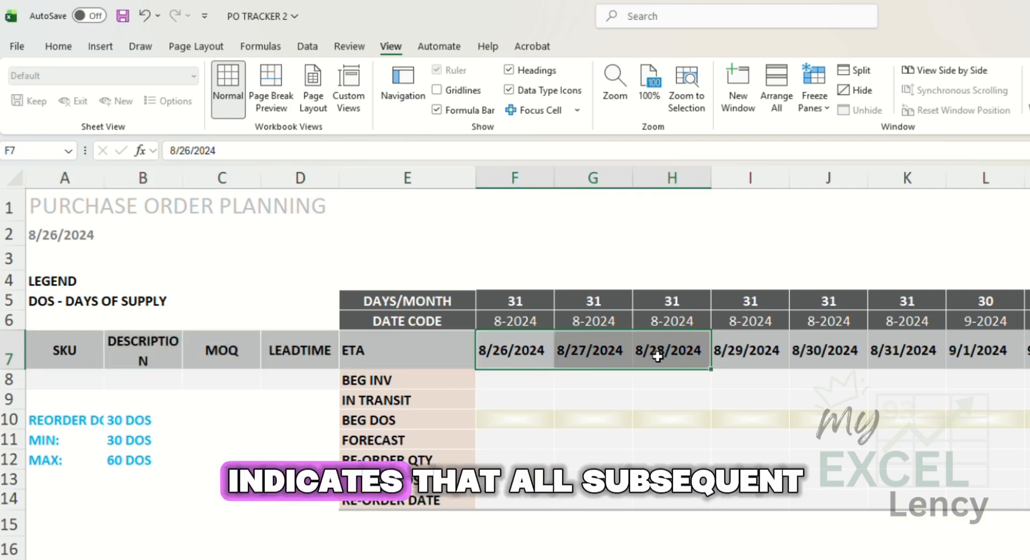
- Link the first ETA date in F7 to the sheet date with the formula =A2
left_click(525, 351)
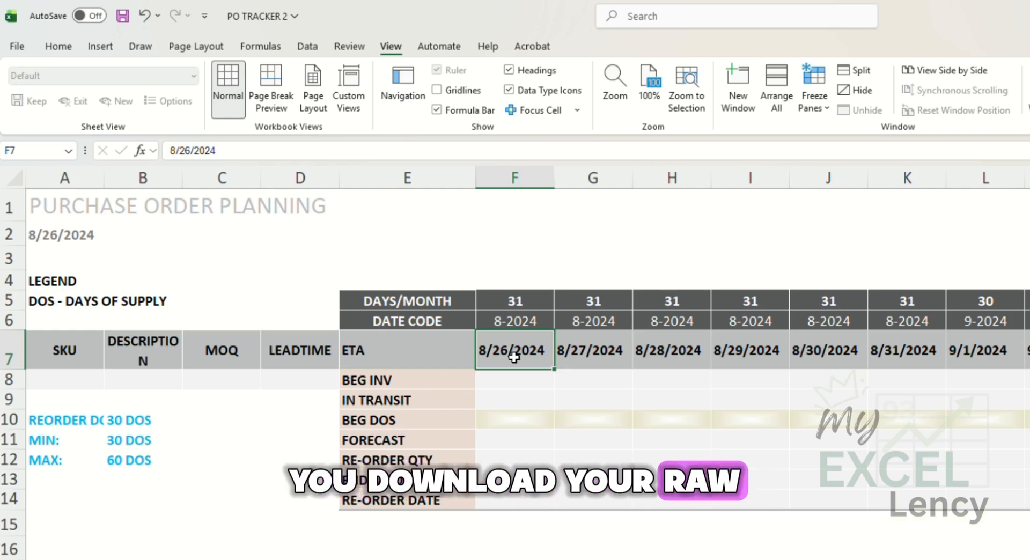
type("=")
left_click(67, 233)
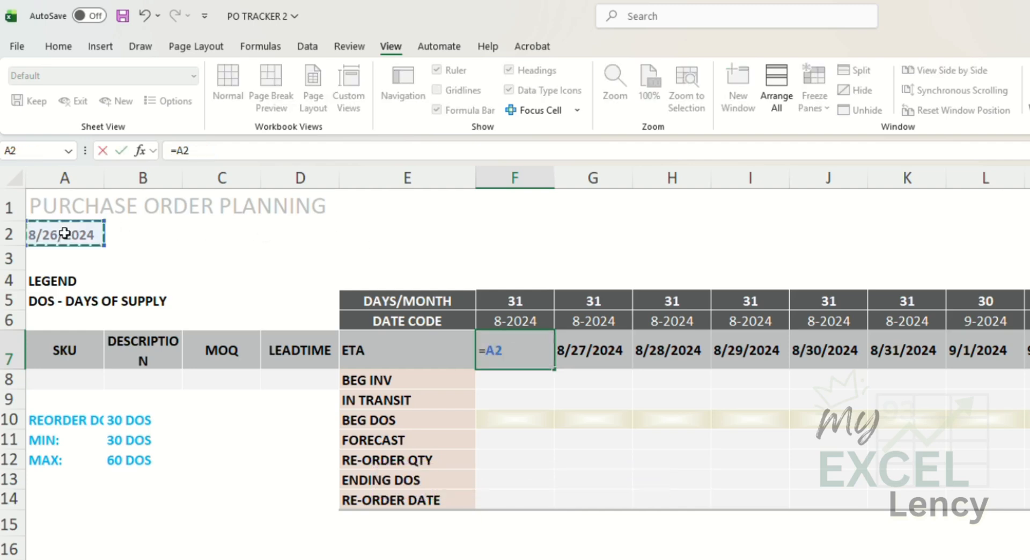
key("Return")
key("Up")
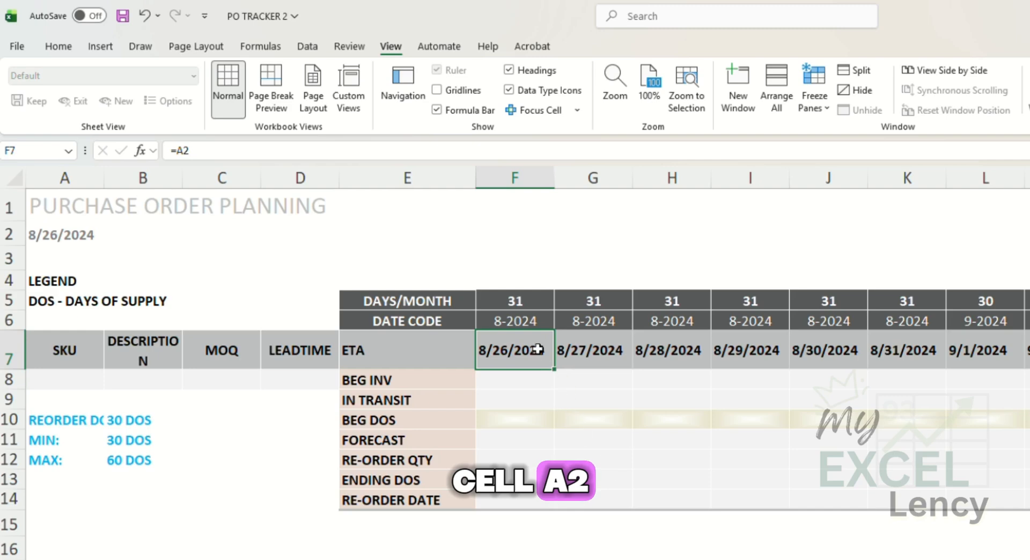
- Compare the date in A2 of the PO sheet with the INV SUMMARY sheet's date and review that sheet's warehouse inventory columns
left_click(57, 234)
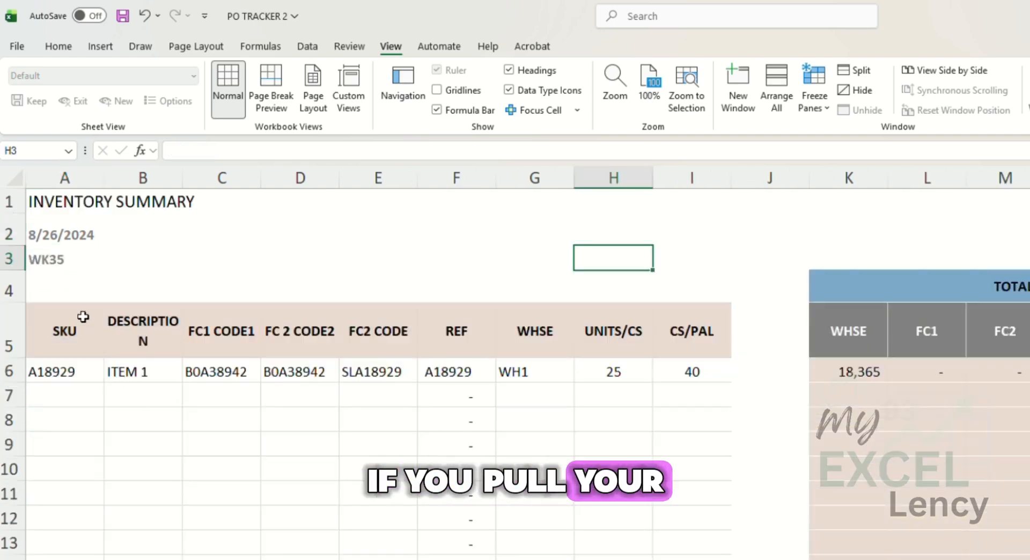
left_click(36, 236)
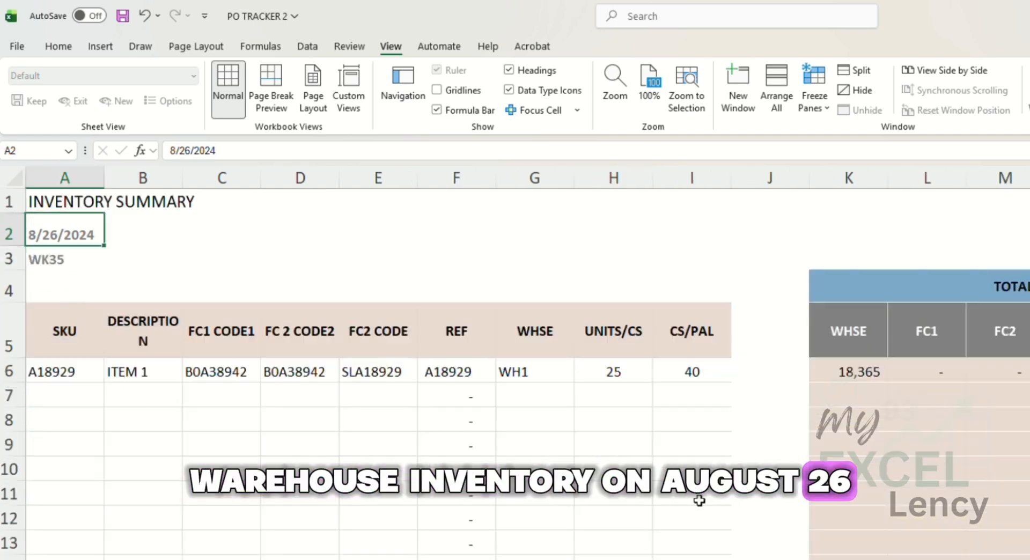
left_click_drag(856, 334, 1028, 332)
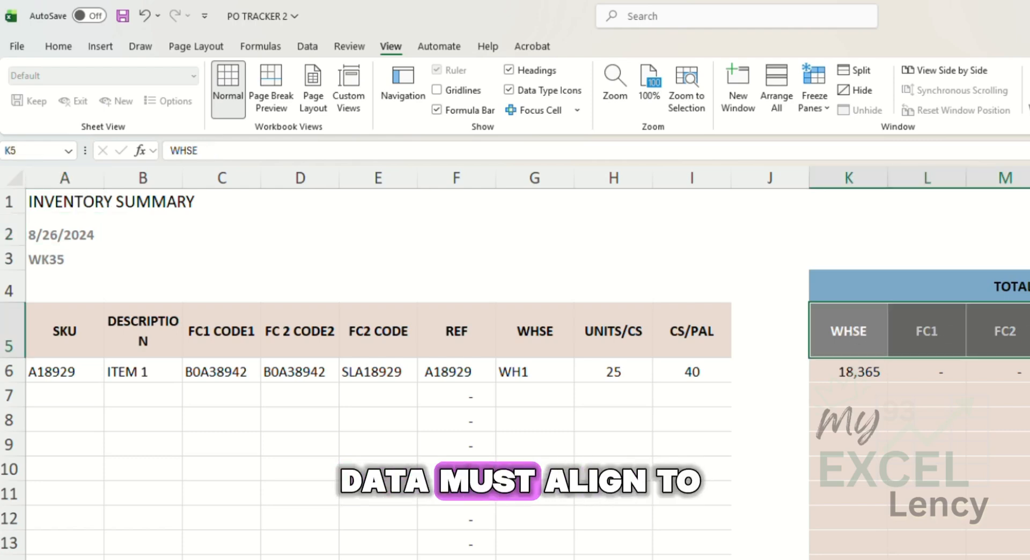
key("ctrl+Page_Down")
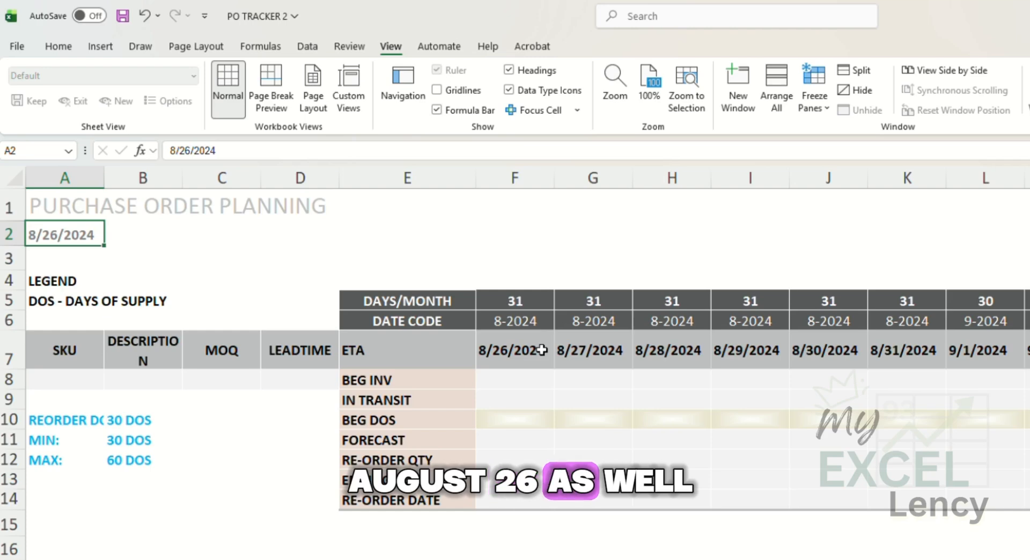
- Enter =+F7+1 as the next date in G7 and copy it across the rest of the date headers in row 7
left_click(595, 351)
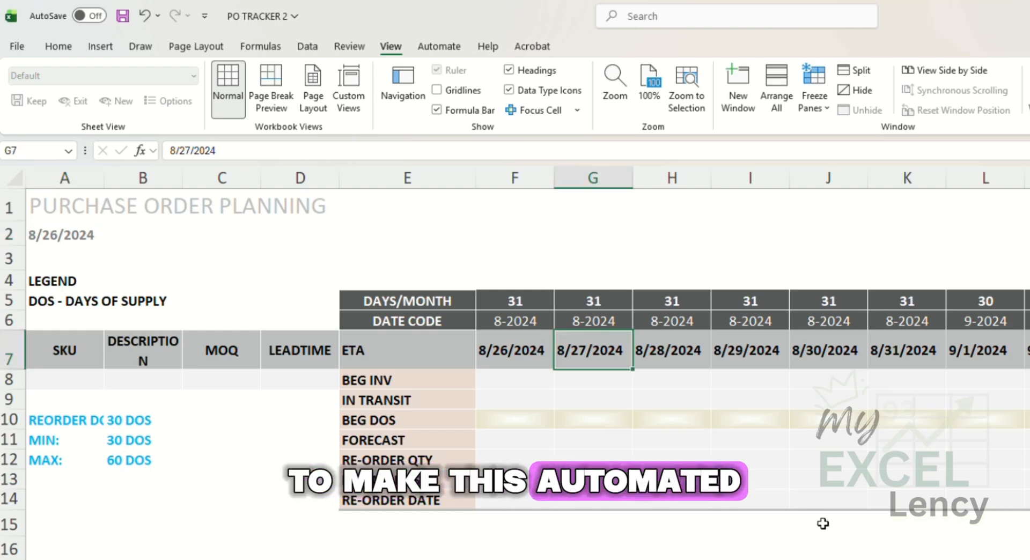
type("+")
key("Left")
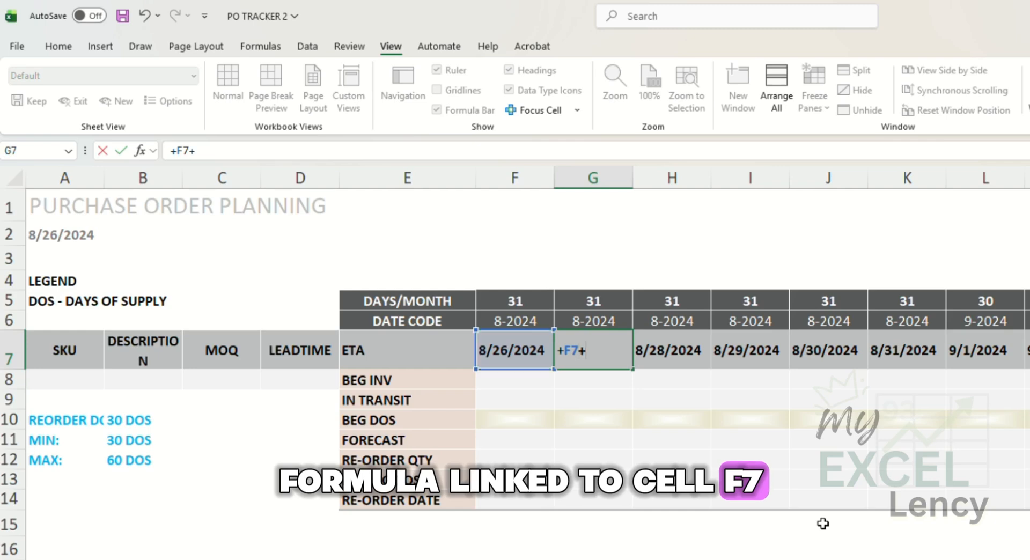
key("ctrl+Return")
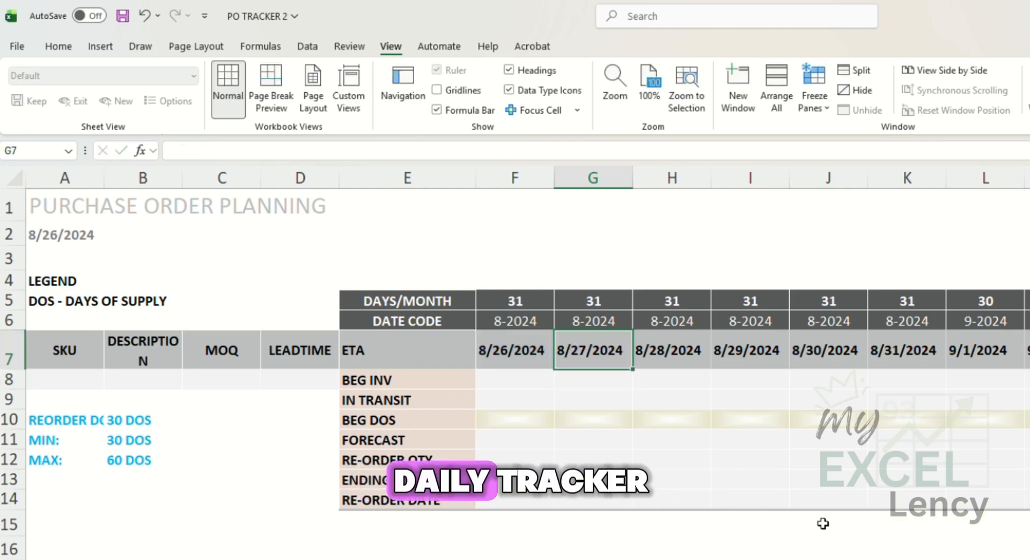
key("ctrl+c")
key("Right")
key("ctrl+shift+Right")
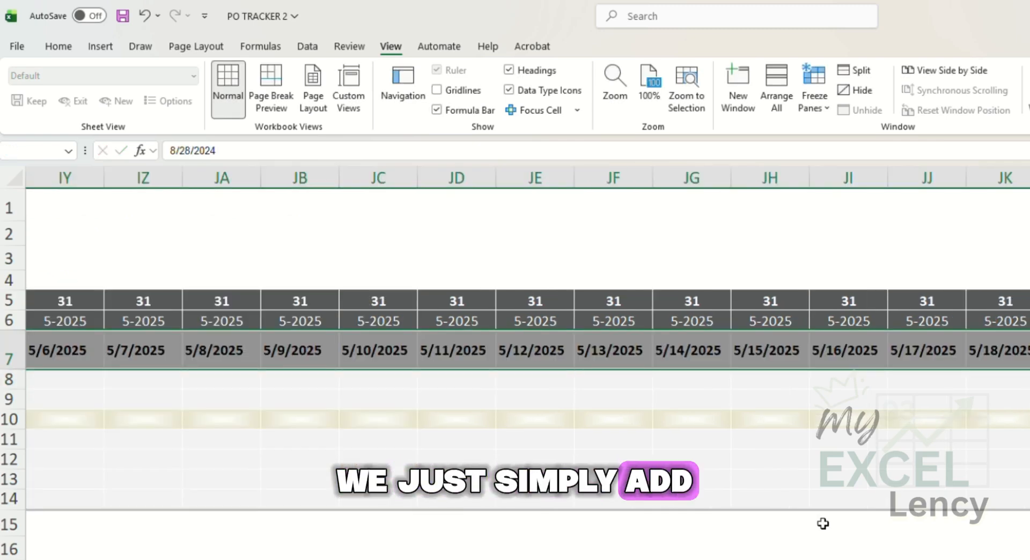
key("ctrl+v")
key("Left")
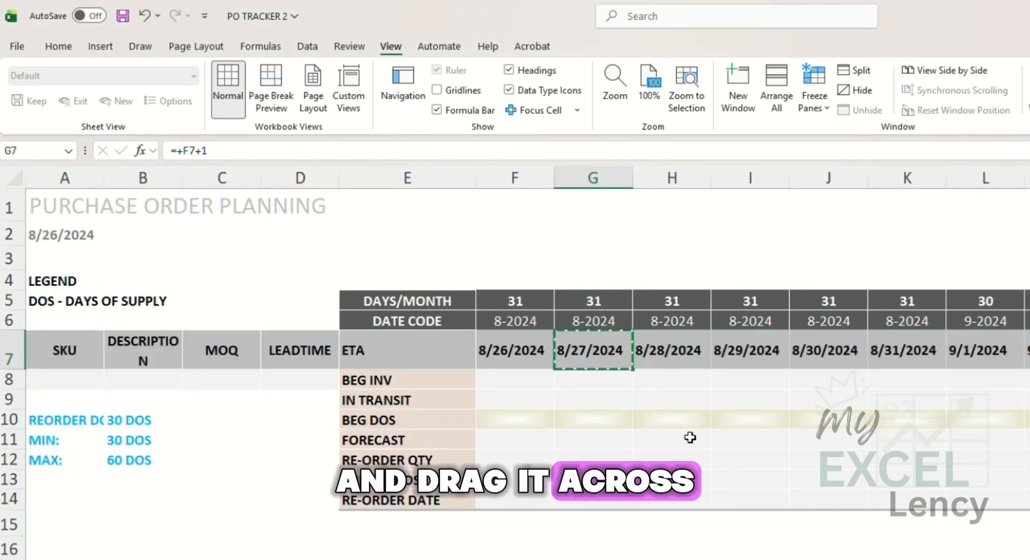
left_click(642, 28)
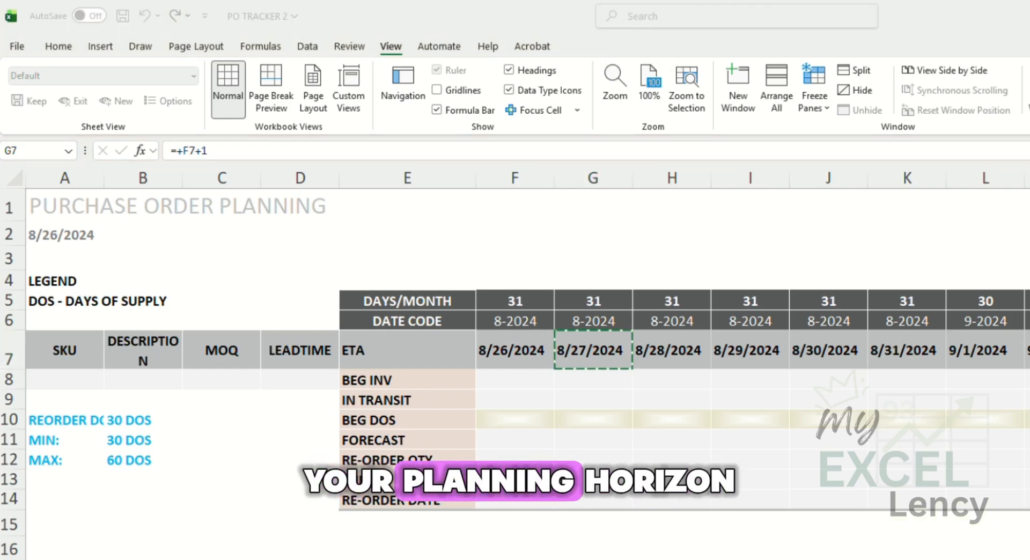
- Examine the BEG INV, IN TRANSIT and BEG DOS rows of the planning block
left_click(8, 380)
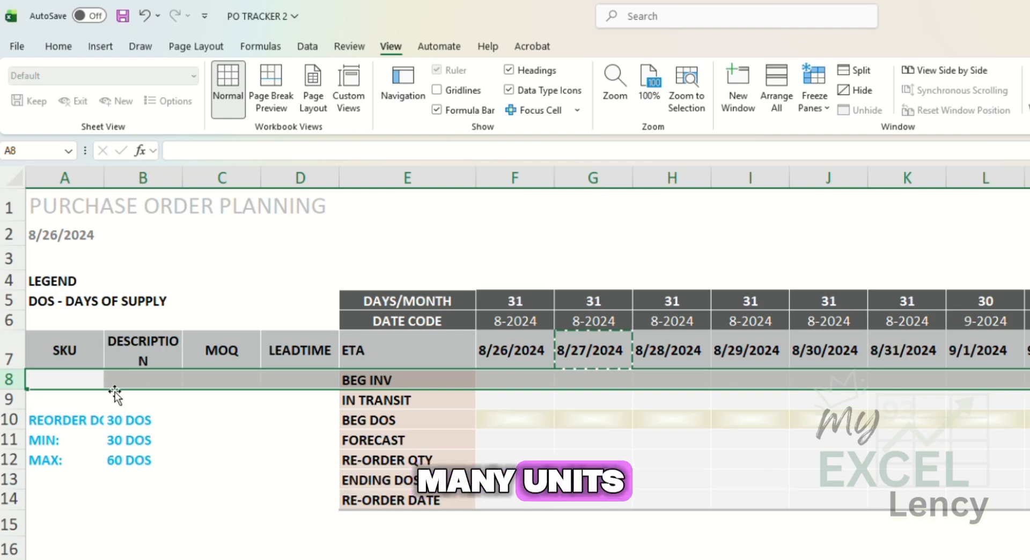
left_click(514, 460)
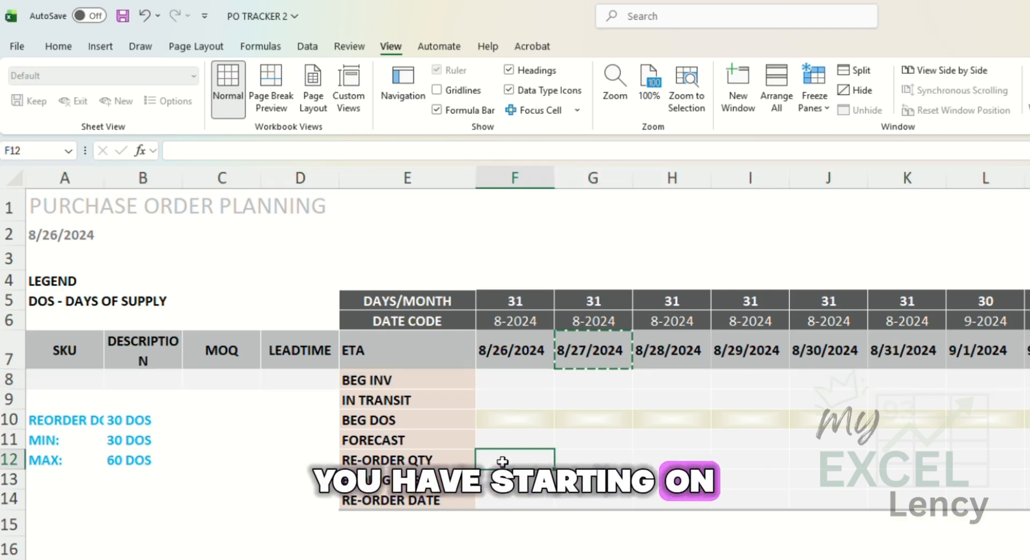
left_click(521, 380)
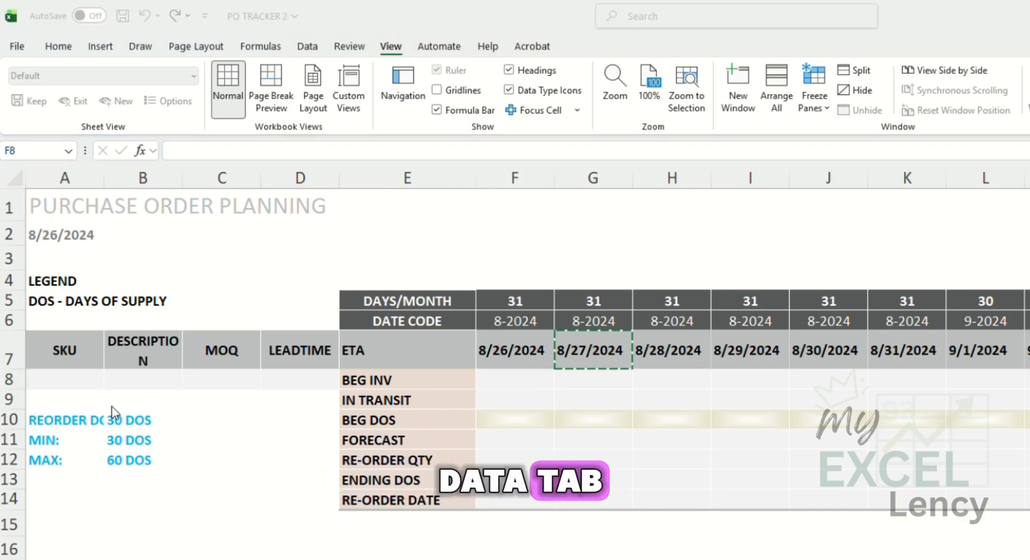
left_click(14, 405)
left_click(11, 401)
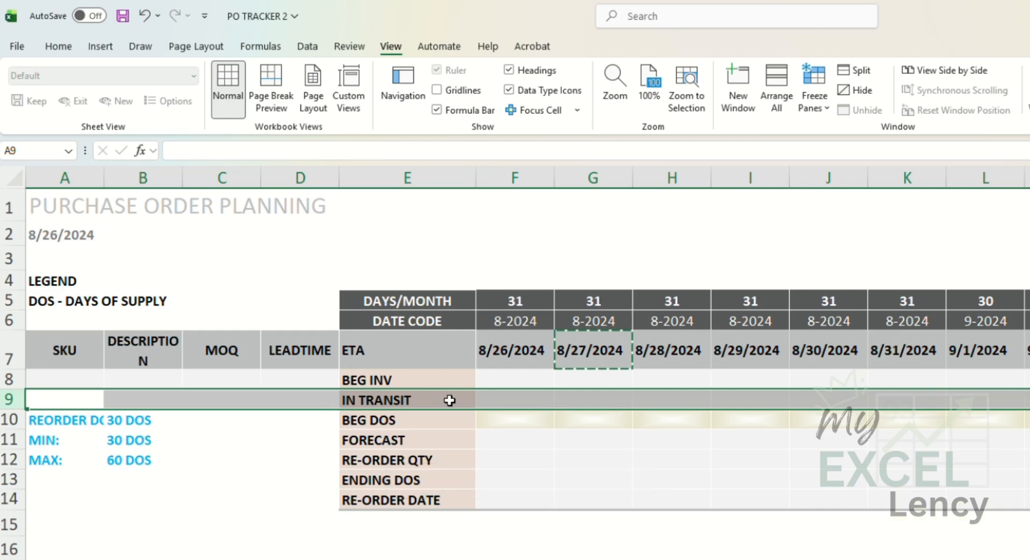
left_click(402, 424)
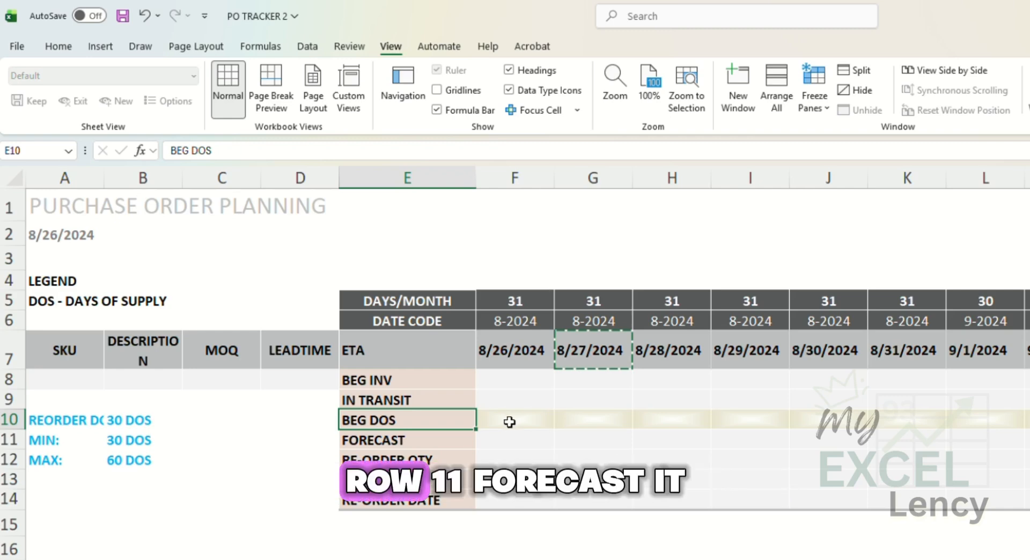
- Examine the FORECAST, DAYS/MONTH, RE-ORDER QTY, ENDING DOS and RE-ORDER DATE rows of the planning block
left_click(444, 440)
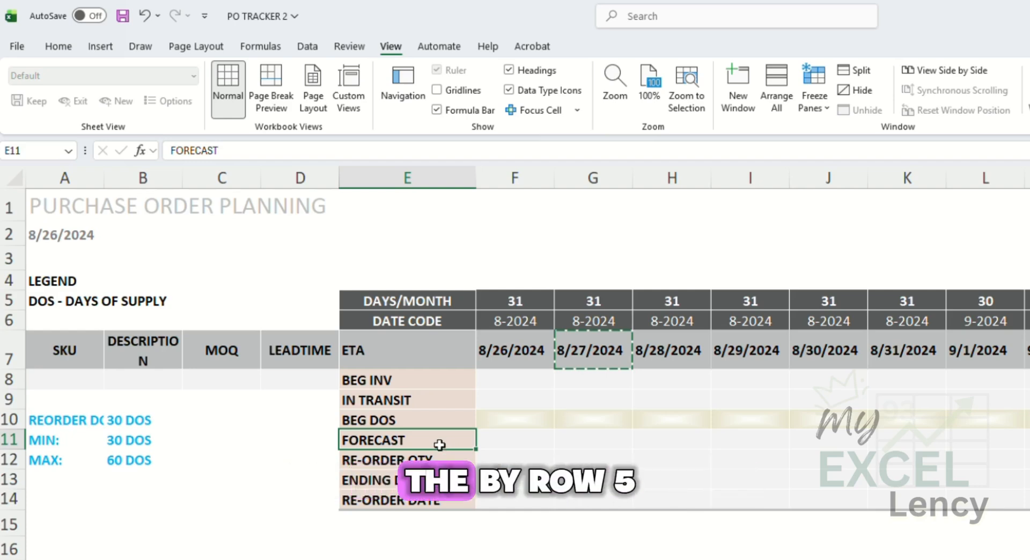
left_click(518, 302)
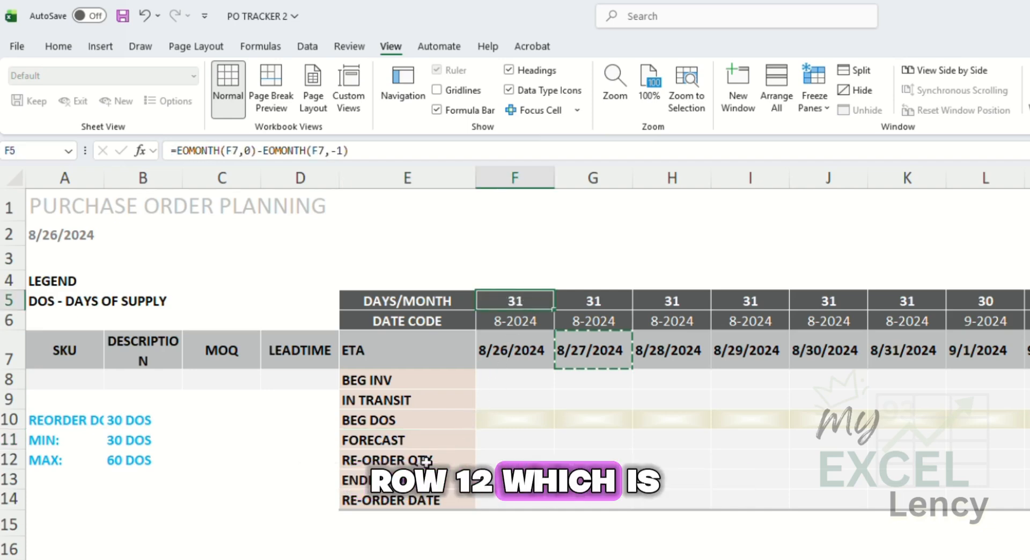
left_click(427, 461)
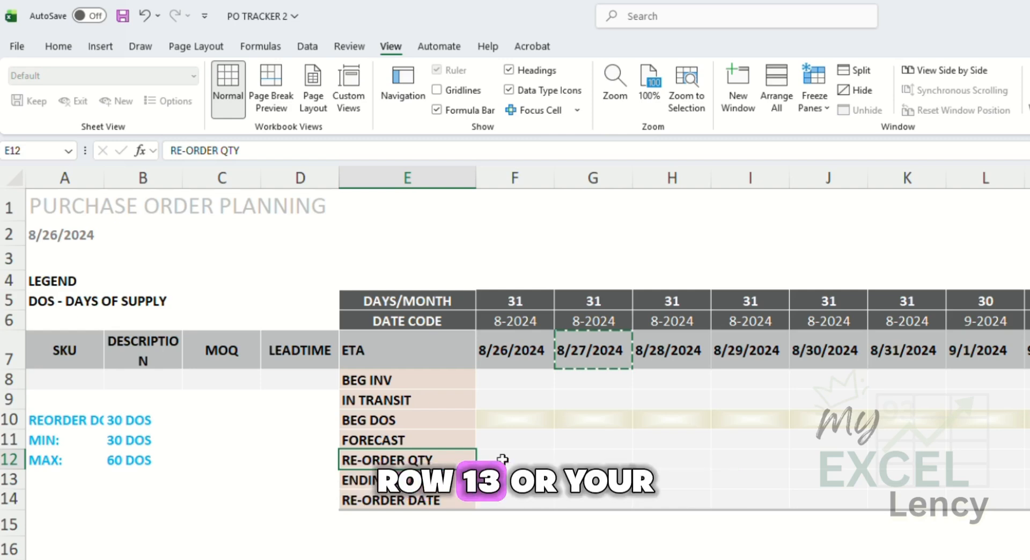
key("Down")
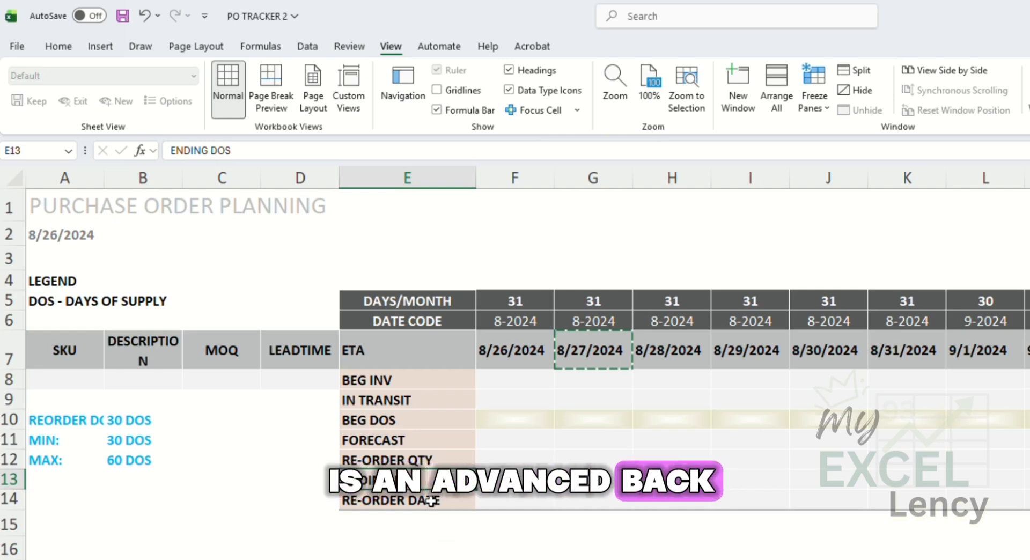
key("Down")
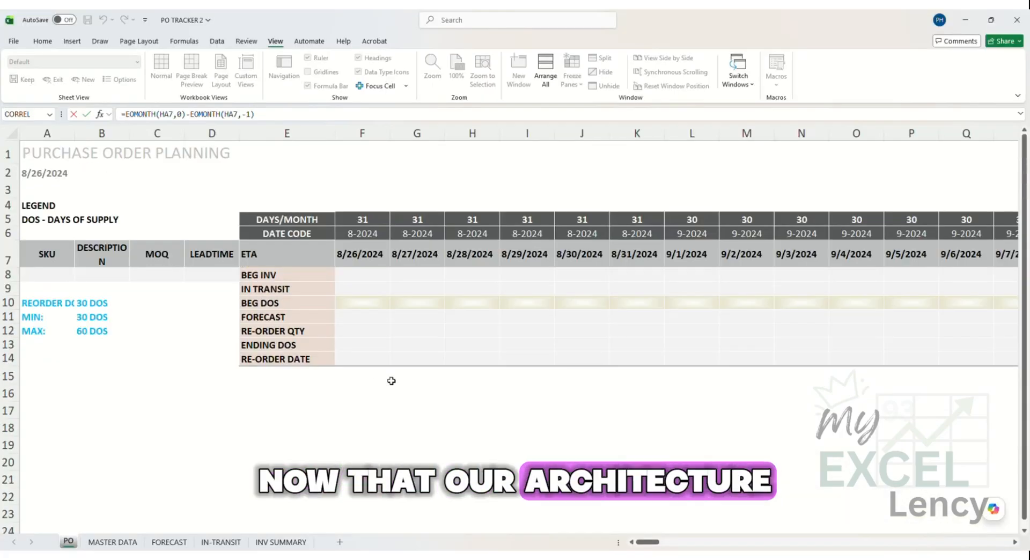
mouse_move(650, 542)
left_mouse_down()
mouse_move(704, 543)
mouse_move(648, 543)
left_mouse_up()
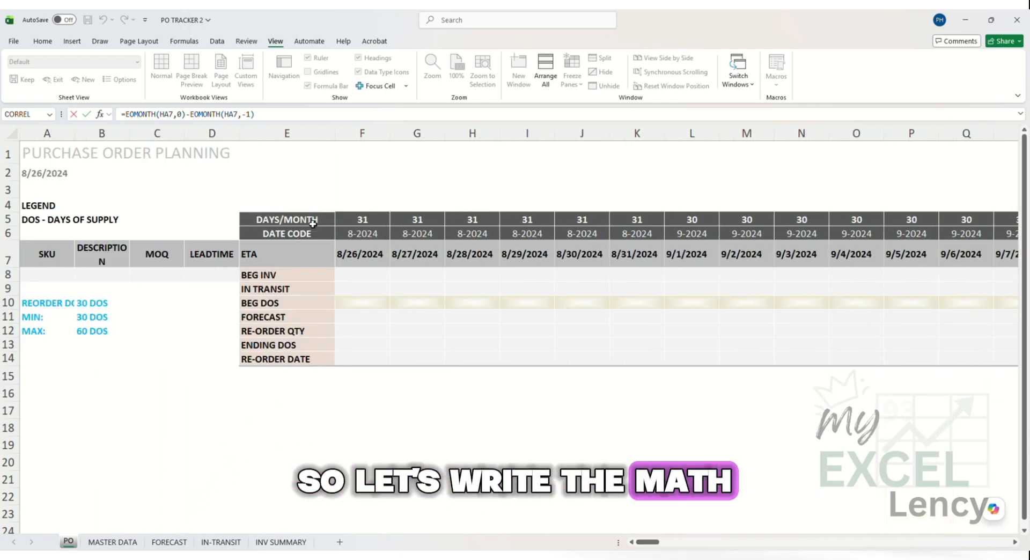
left_click(12, 316)
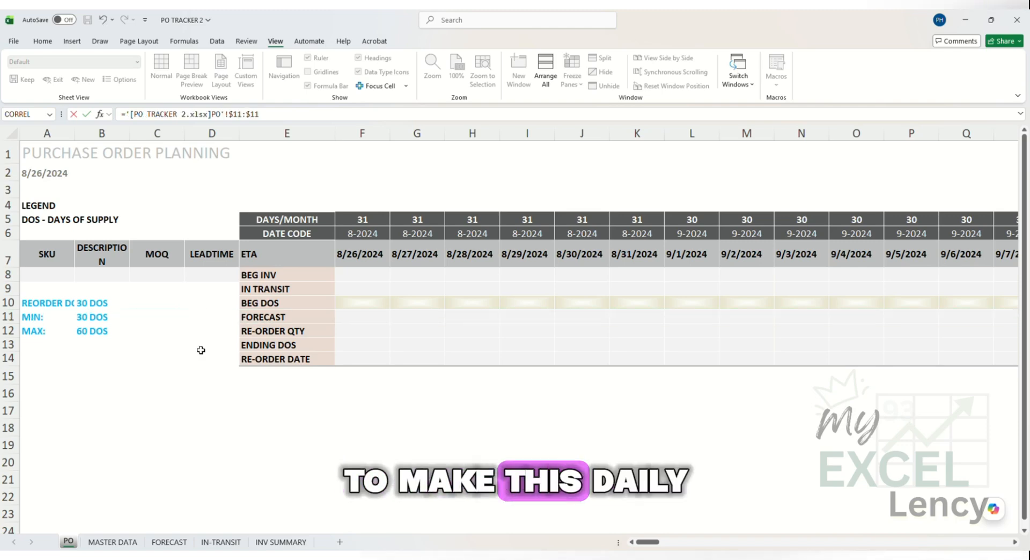
key("Escape")
- Start an INDEX formula in the first FORECAST cell, F11, with the monthly quantities FORECAST!C4:AR20 as its array
left_click(8, 316)
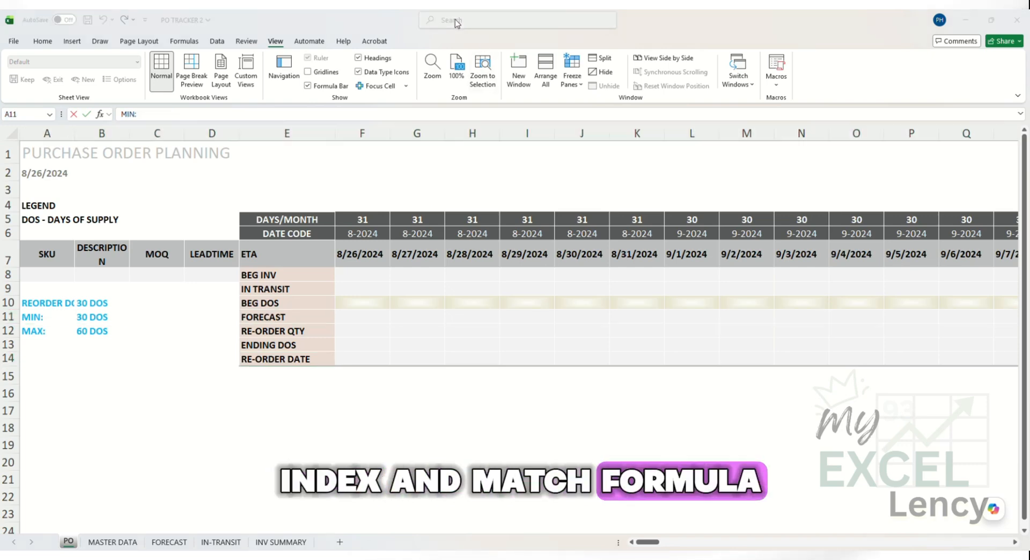
type("=INDEX(")
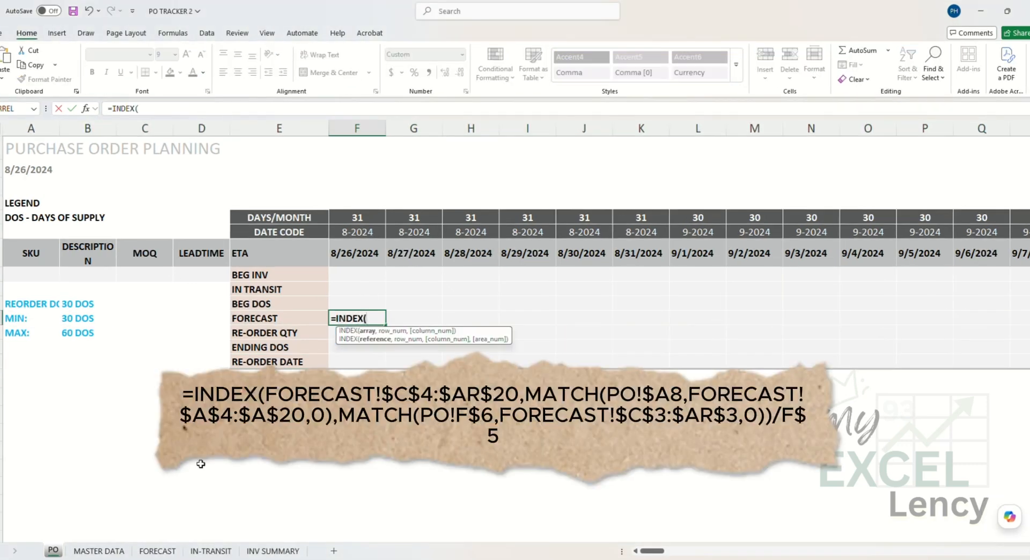
left_click(158, 552)
left_click(202, 211)
key("ctrl+shift+Right")
key("shift+Left")
key("shift+Left")
key("shift+Left")
key("shift+Left")
key("shift+Left")
key("shift+Left")
key("shift+Left")
key("shift+Left")
key("ctrl+shift+Down")
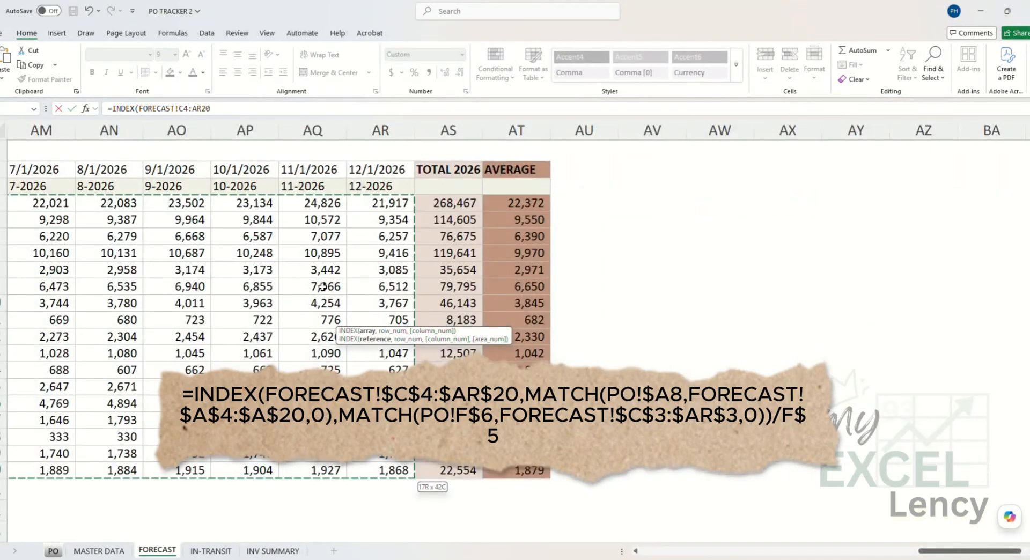
- Add the row lookup MATCH(PO!$A8, FORECAST!$A$4:$A$20,0) to the formula and open a second MATCH
type(", MATCH(")
left_click(53, 551)
left_click(40, 273)
key("F4")
key("F4")
key("F4")
type(",")
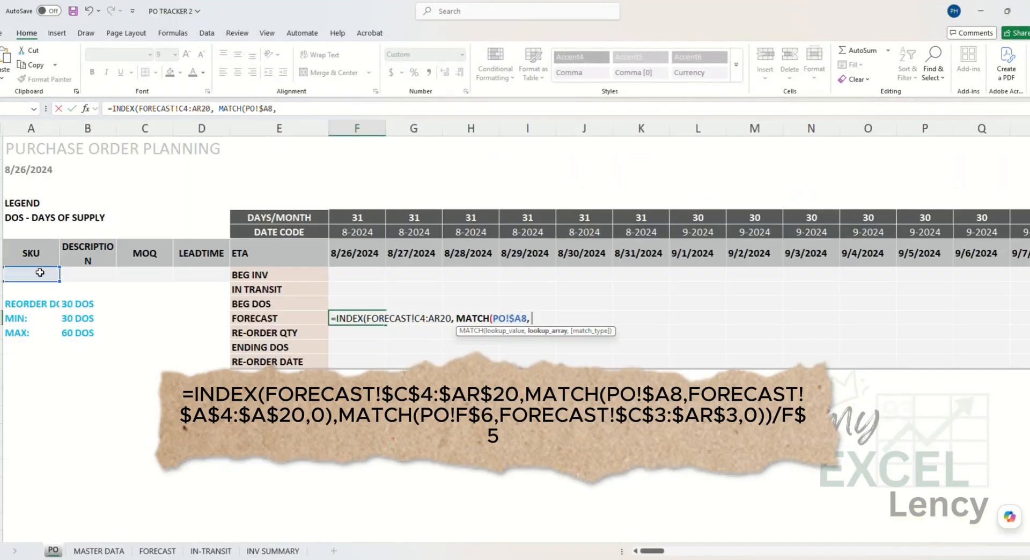
left_click(157, 551)
type("$A$4:$A$20,0), Match(")
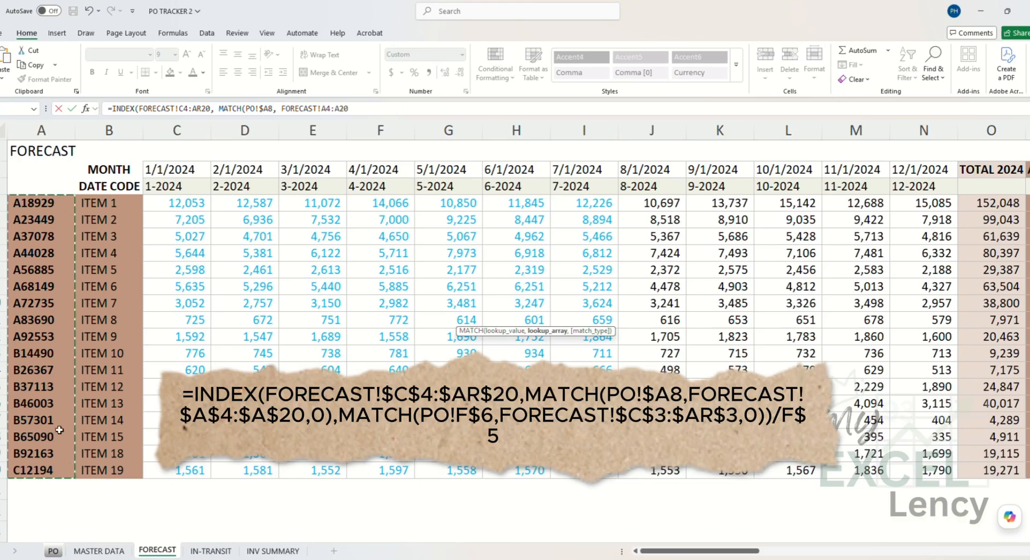
- Complete the second MATCH with date code PO!F$6, lookup range FORECAST!$C$3:$AR$3 and match type 0, and enter the formula
left_click(53, 551)
left_click(351, 233)
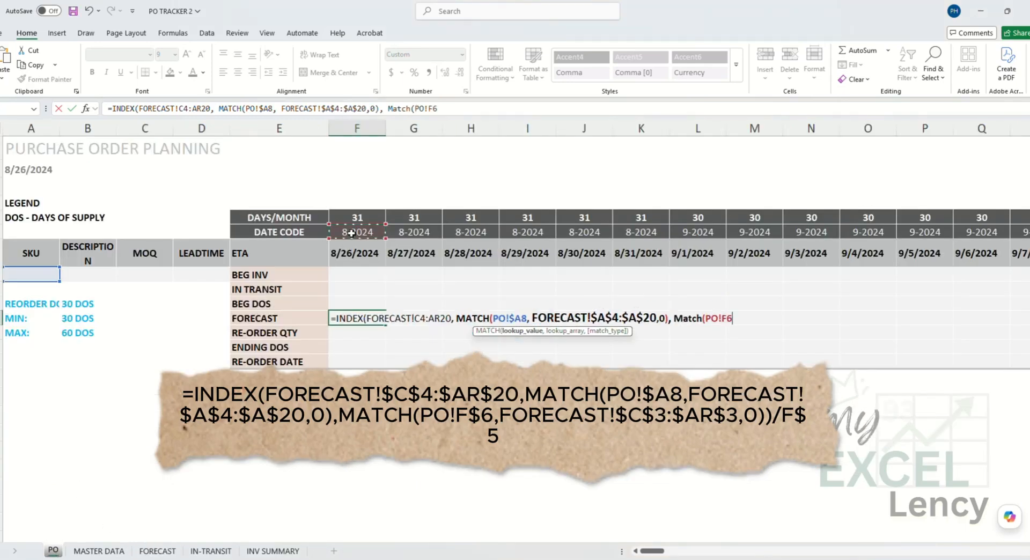
type(",")
left_click(161, 552)
left_click(177, 186)
key("shift+Right")
key("shift+Right")
key("shift+Right")
key("shift+Right")
key("shift+Right")
key("shift+Right")
key("shift+Right")
key("shift+Right")
key("shift+Right")
key("shift+Right")
key("shift+Right")
key("shift+Right")
key("shift+Right")
key("shift+Right")
key("shift+Right")
key("shift+Right")
key("shift+Right")
key("shift+Right")
key("shift+Right")
key("shift+Right")
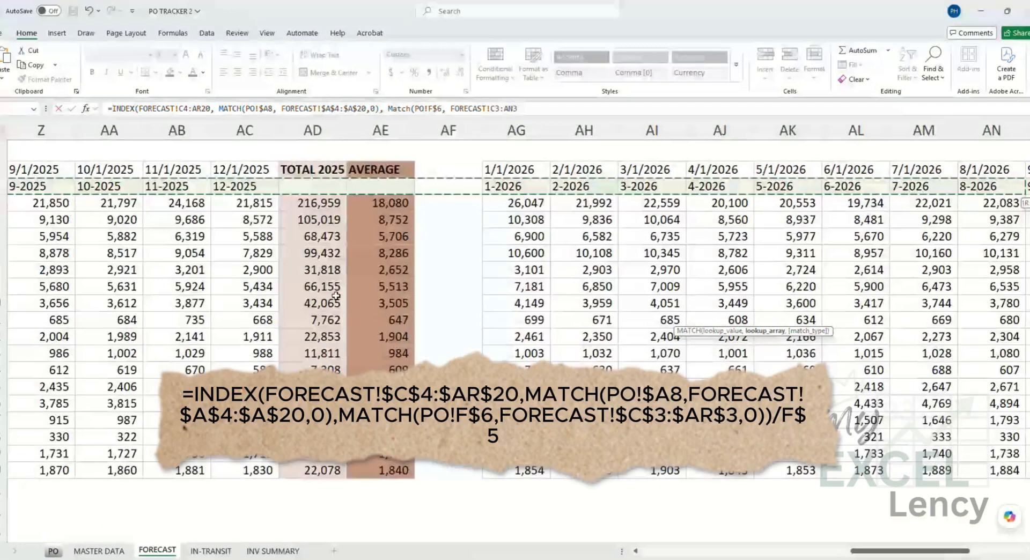
key("shift+Left")
key("shift+Left")
key("shift+Left")
key("shift+Left")
key("shift+Left")
key("shift+Left")
type(",0)")
left_click(514, 109)
key("F4")
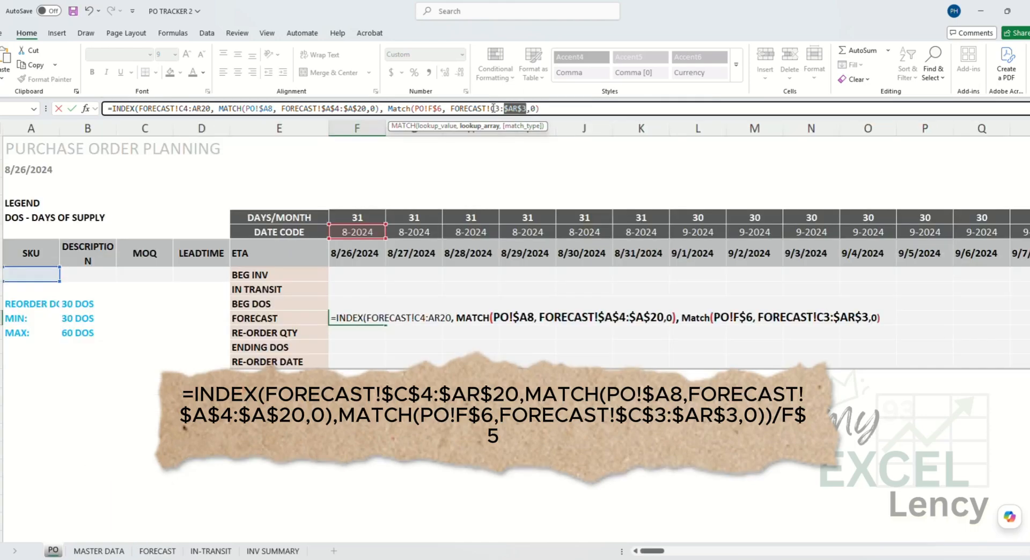
left_click(497, 109)
key("F4")
key("Return")
key("Return")
- Copy SKU A18929 from the MASTER DATA sheet and paste it into A8 of the PO sheet
left_click(99, 551)
left_click(32, 191)
key("ctrl+c")
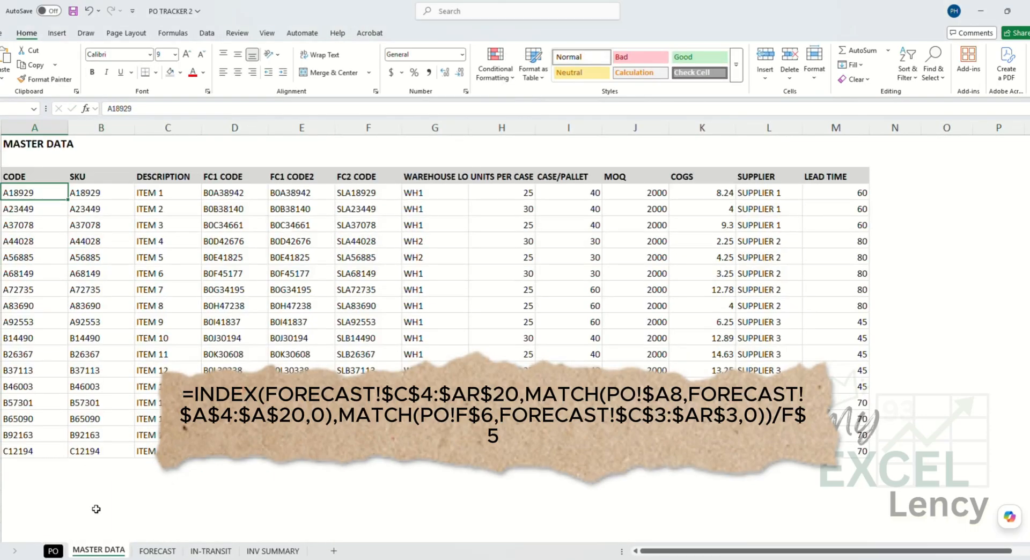
left_click(53, 551)
right_click(35, 275)
left_click(79, 299)
- Divide the F11 forecast formula by the days per month in F$5, with the INDEX range locked as $C$4:$AR$20
left_click(357, 319)
key("F2")
type("/")
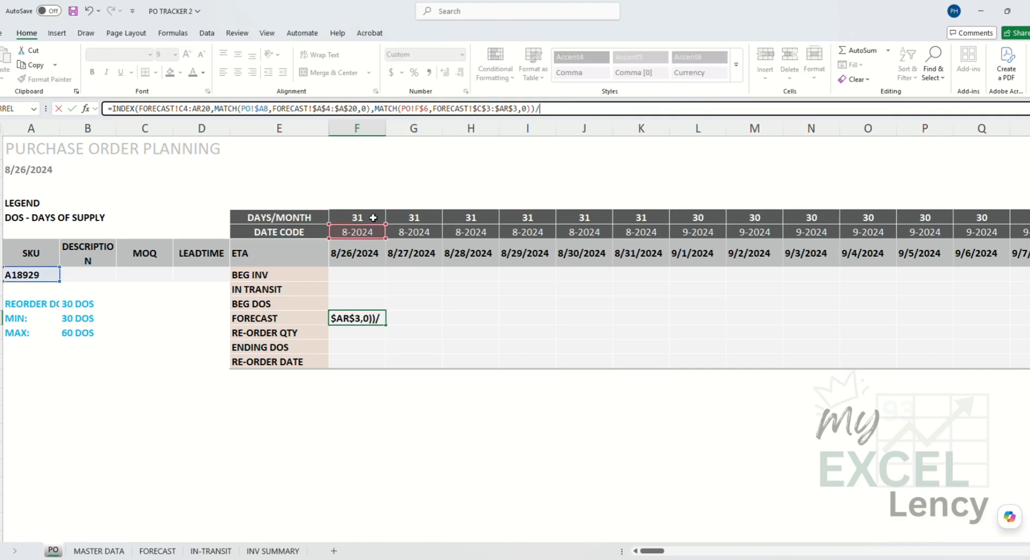
key("Return")
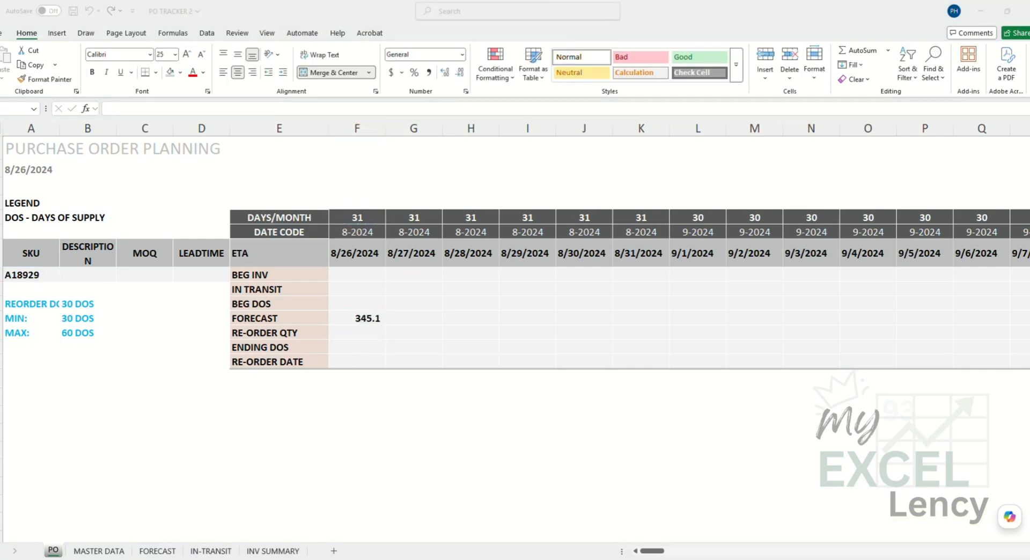
left_click(403, 421)
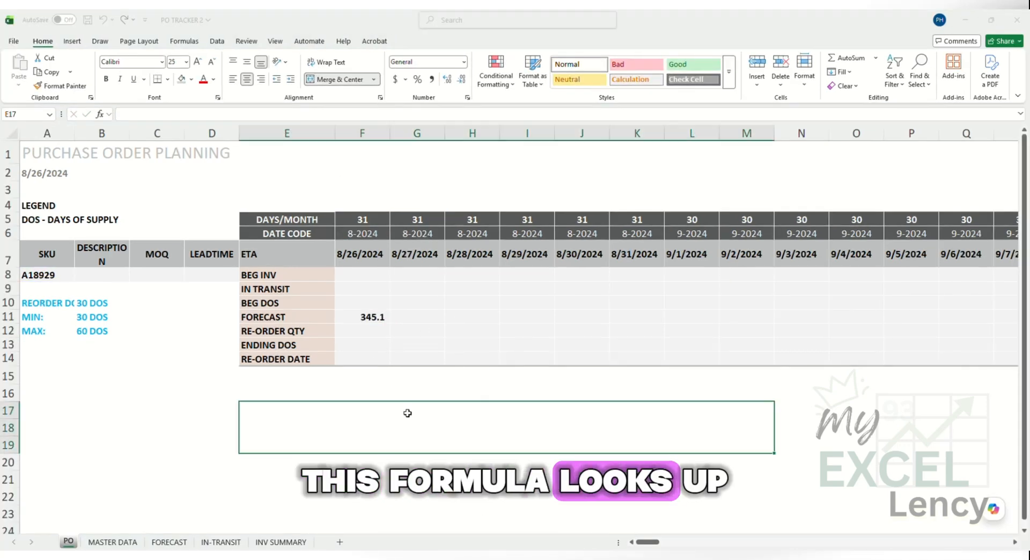
- Trace the F11 lookup on the FORECAST sheet by following the A18929 row to the 8-2024 column
left_click(374, 317)
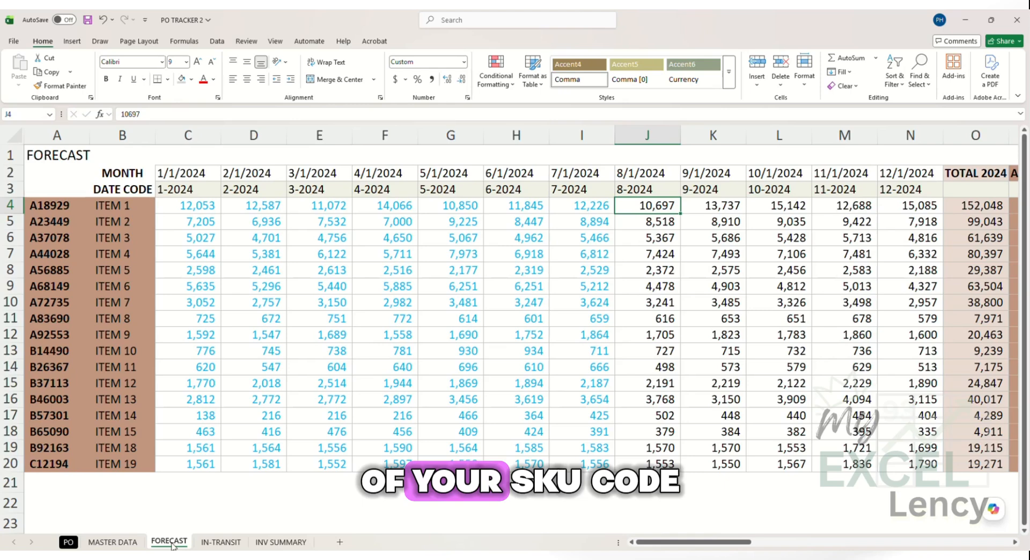
left_click(170, 542)
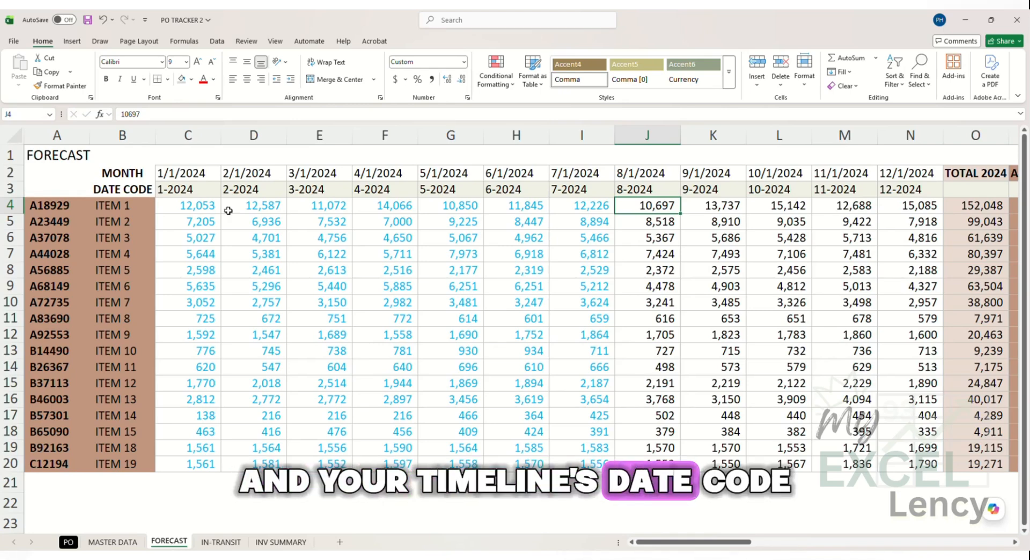
left_click(39, 208)
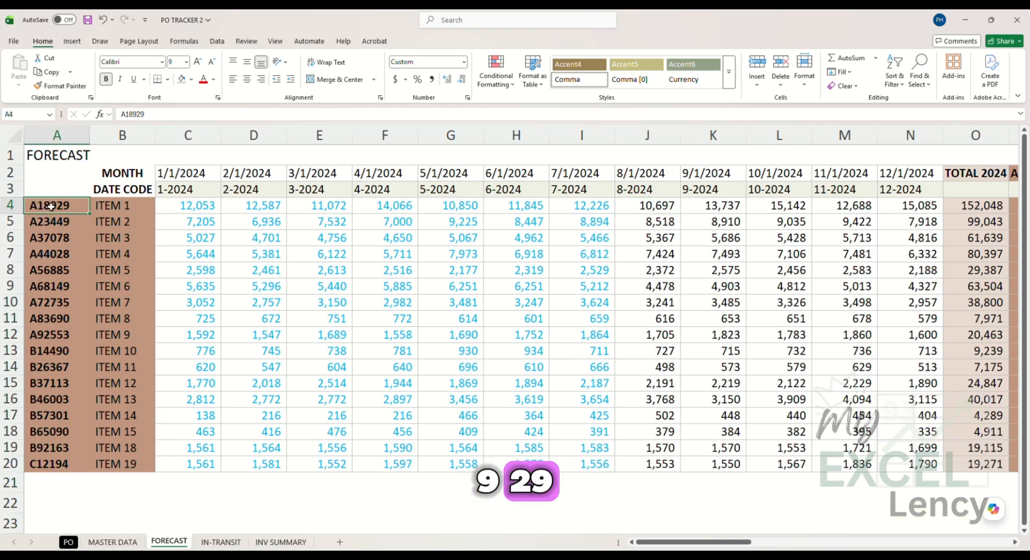
left_click_drag(47, 208, 688, 213)
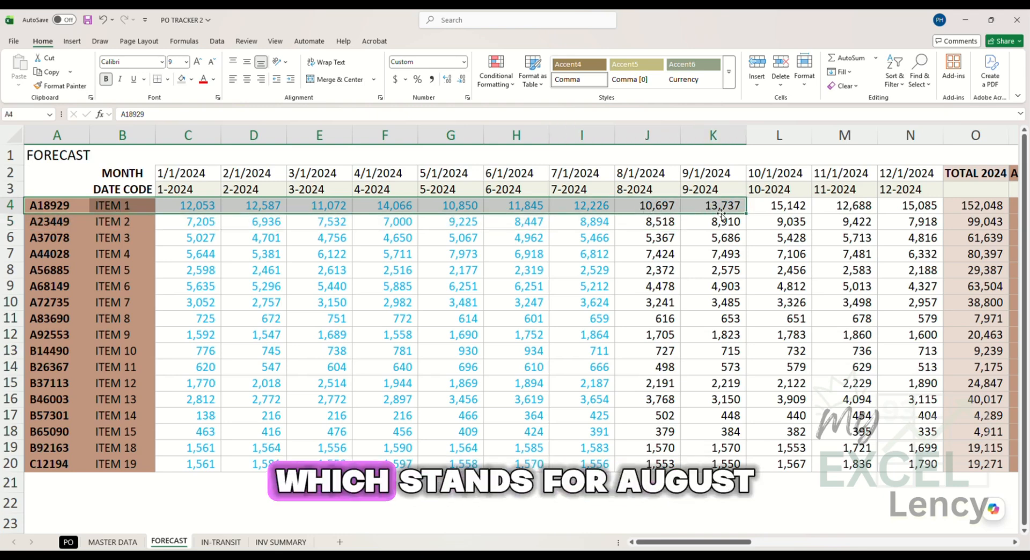
left_click(647, 137)
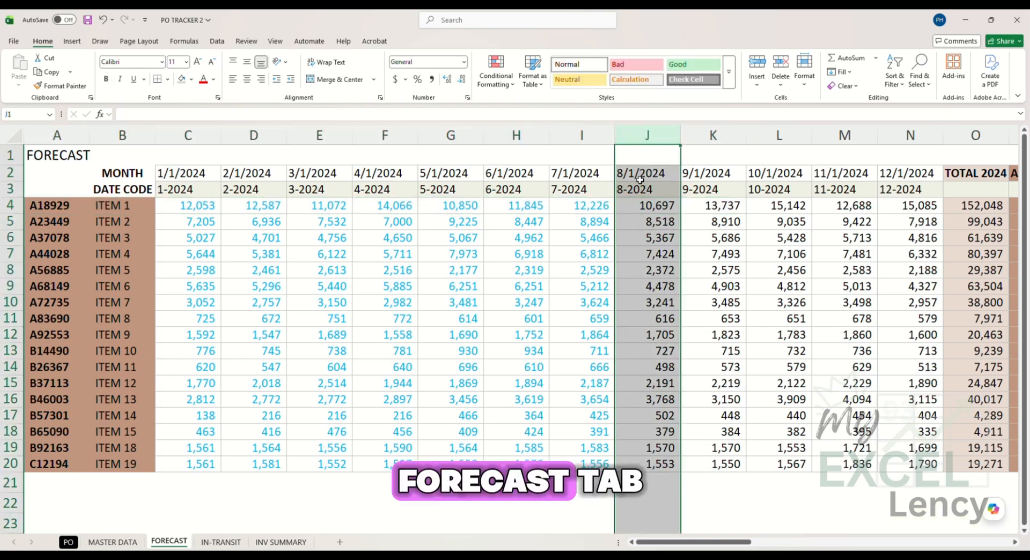
left_click_drag(644, 189, 643, 205)
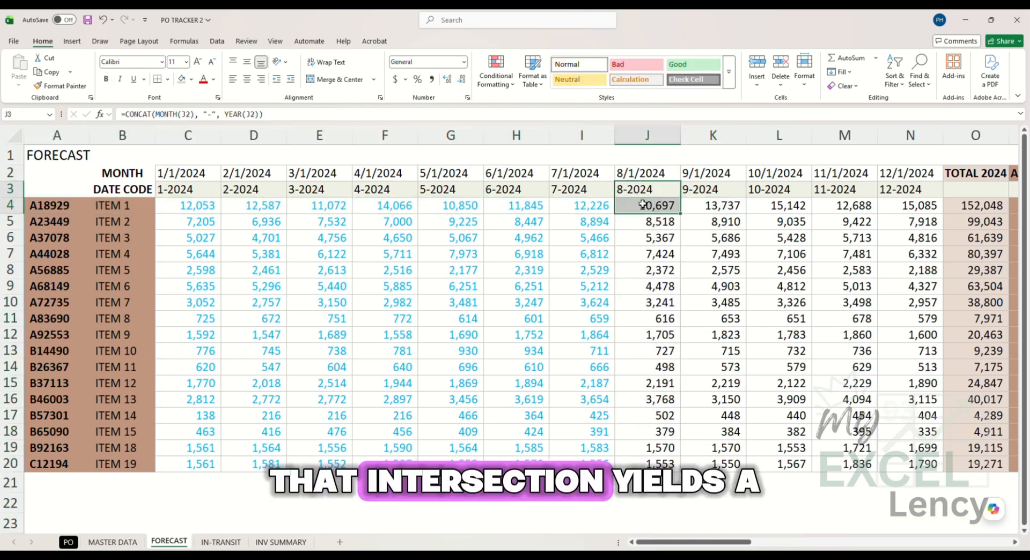
- Highlight the August 2024 forecast of A18929 in J4 of the FORECAST sheet with a grey fill
left_click(643, 204)
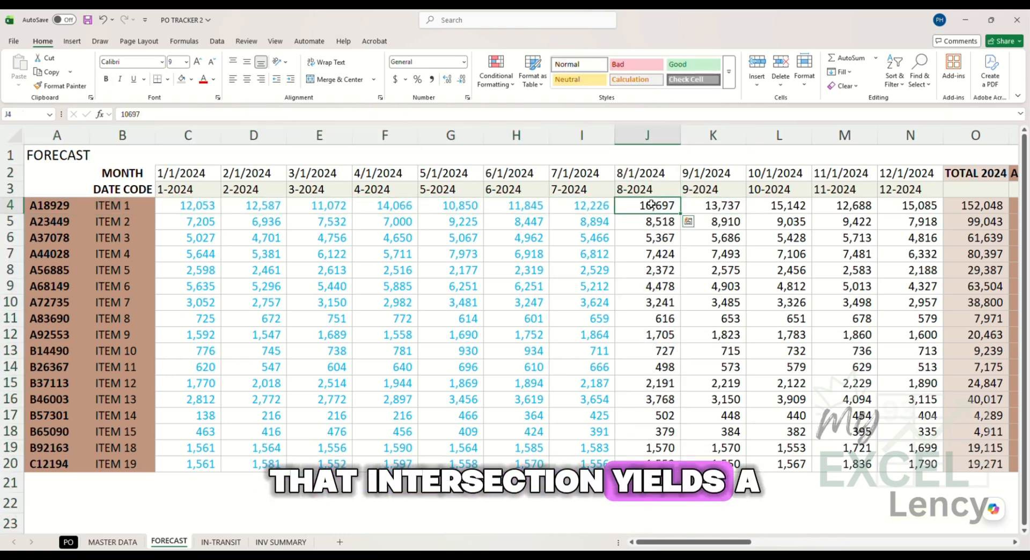
left_click(183, 79)
left_click(593, 245)
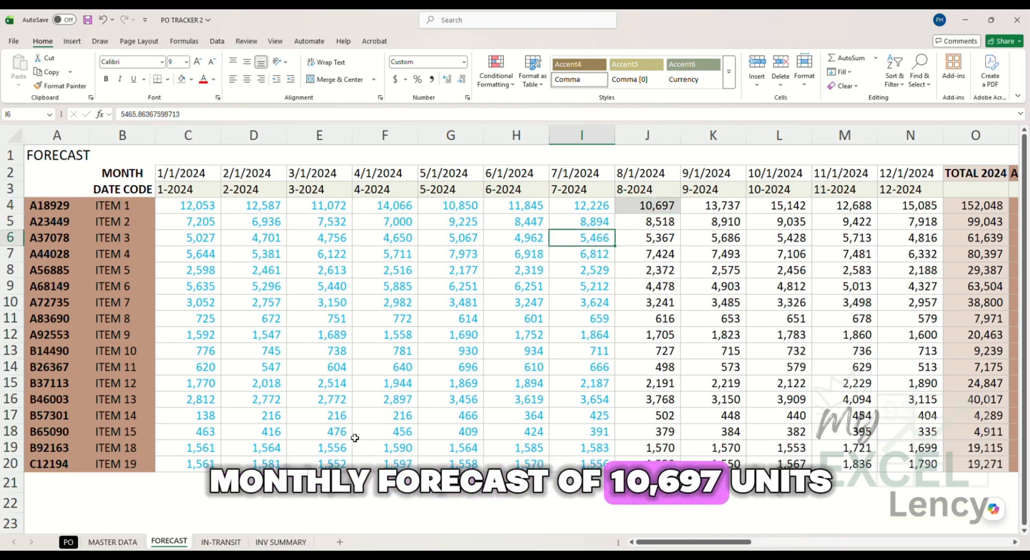
key("Up")
key("Up")
key("Right")
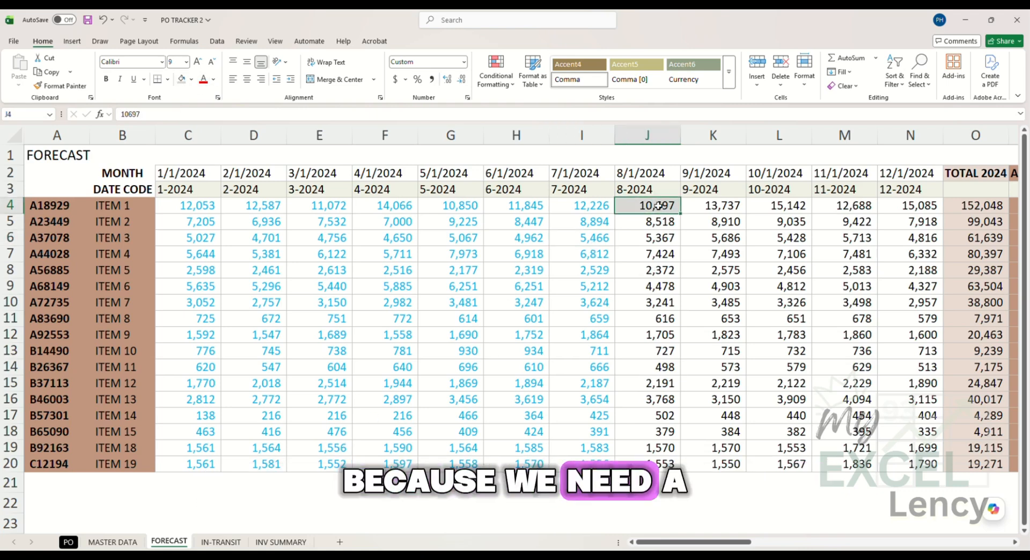
- On the PO sheet, calculate =10697/31 in the merged E17 block below the planning table and apply the comma number format
left_click(69, 543)
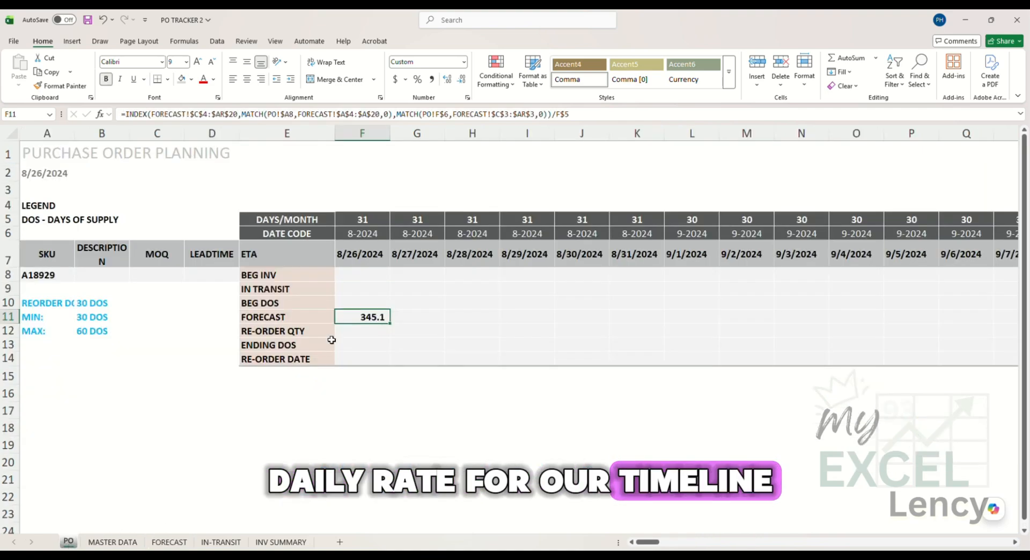
left_click(365, 222)
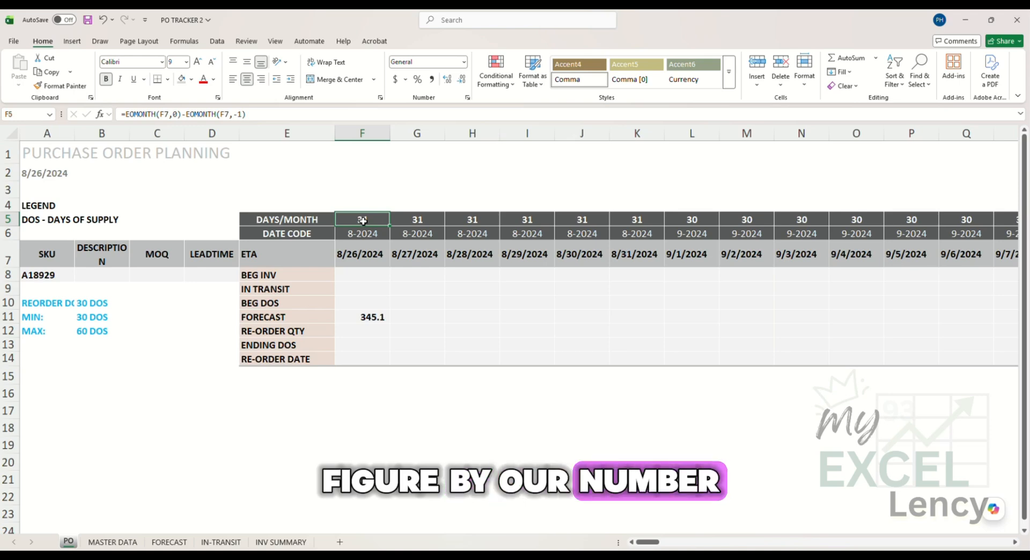
left_click(419, 427)
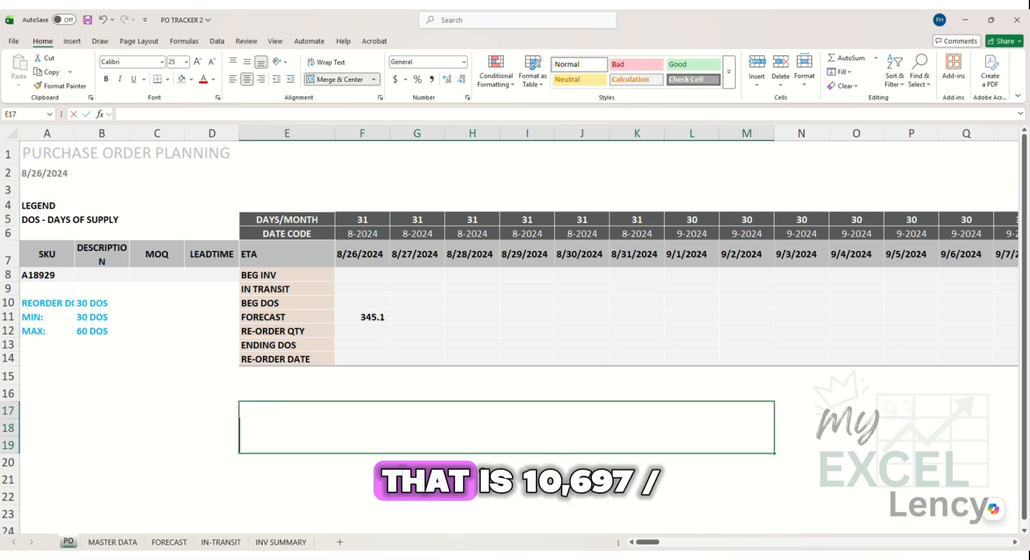
type("=106")
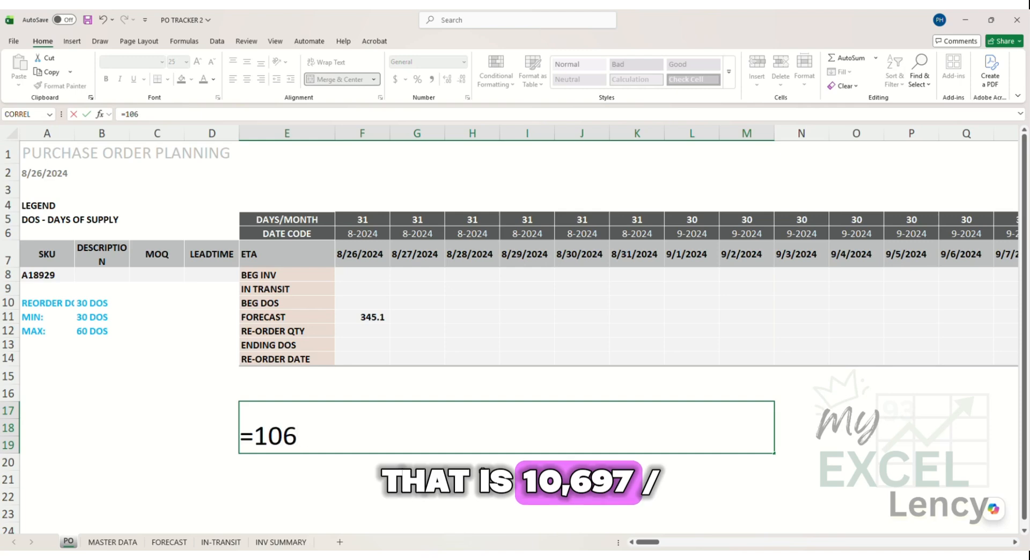
type("97/31")
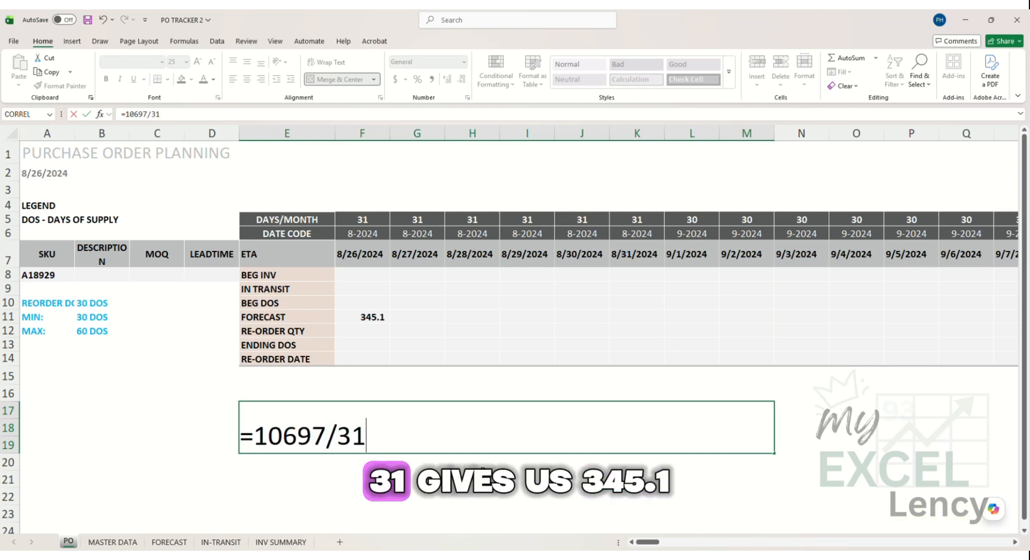
key("Return")
left_click(507, 427)
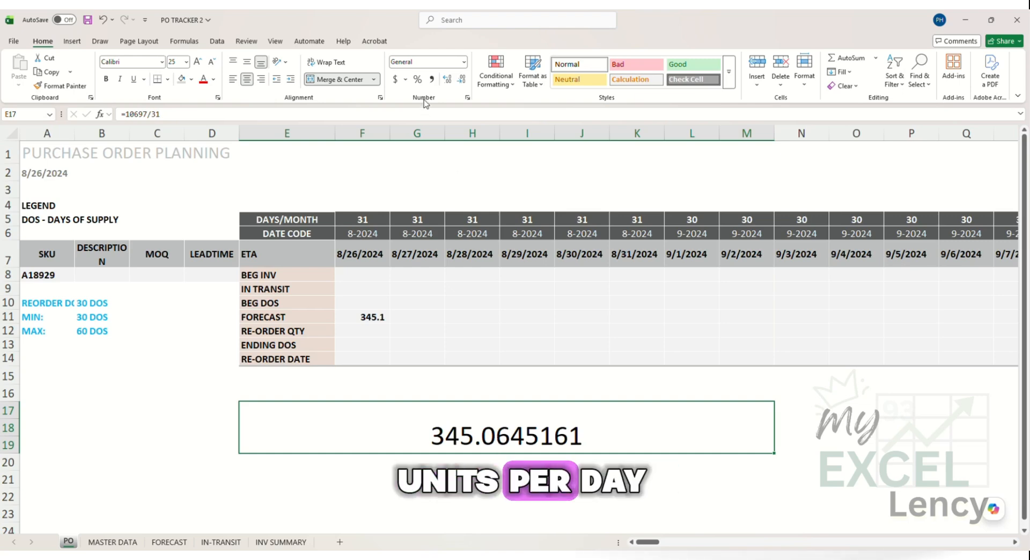
left_click(433, 80)
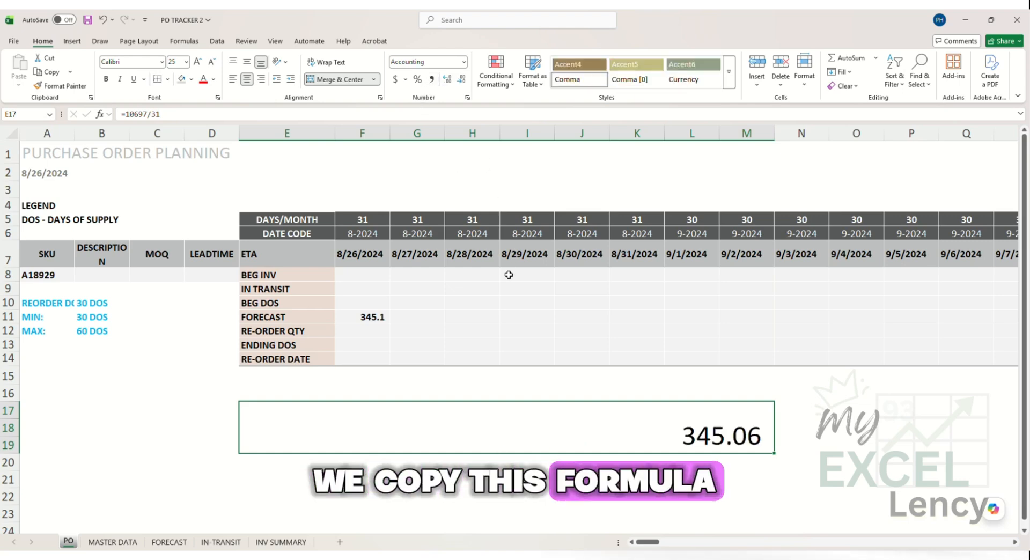
- Copy the F11 forecast formula across row 11 through the 5/23/2025 column JP, pasting formulas only
left_click(375, 315)
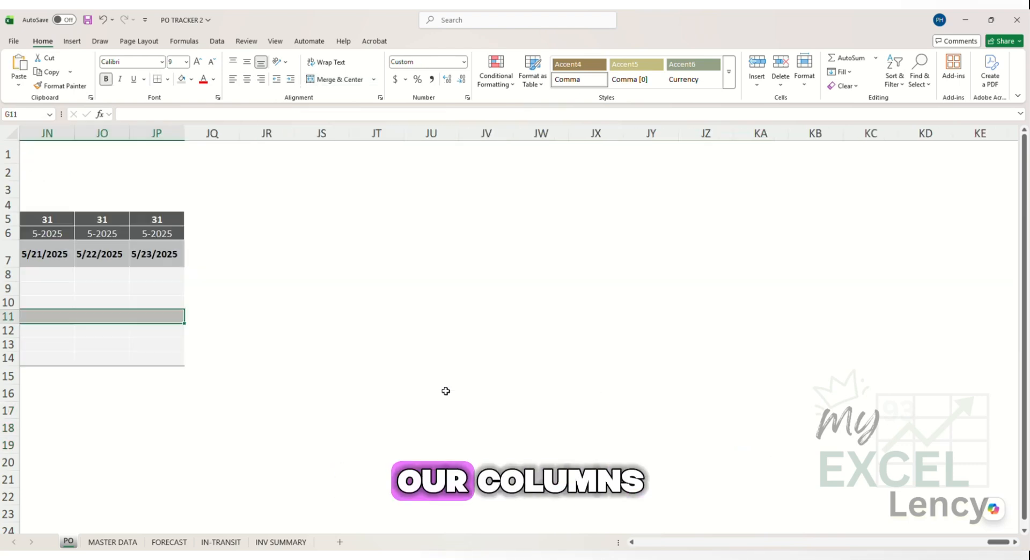
key("shift+F10")
key("f")
key("Return")
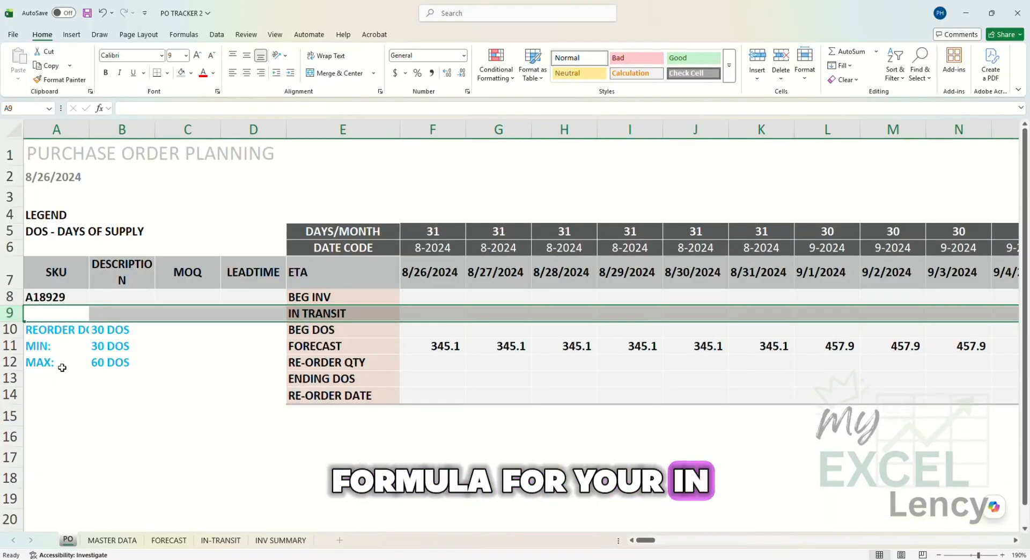
- Start a SUMIFS in F9 that totals IN-TRANSIT column C where column A matches the SKU in PO A8
left_click(426, 315)
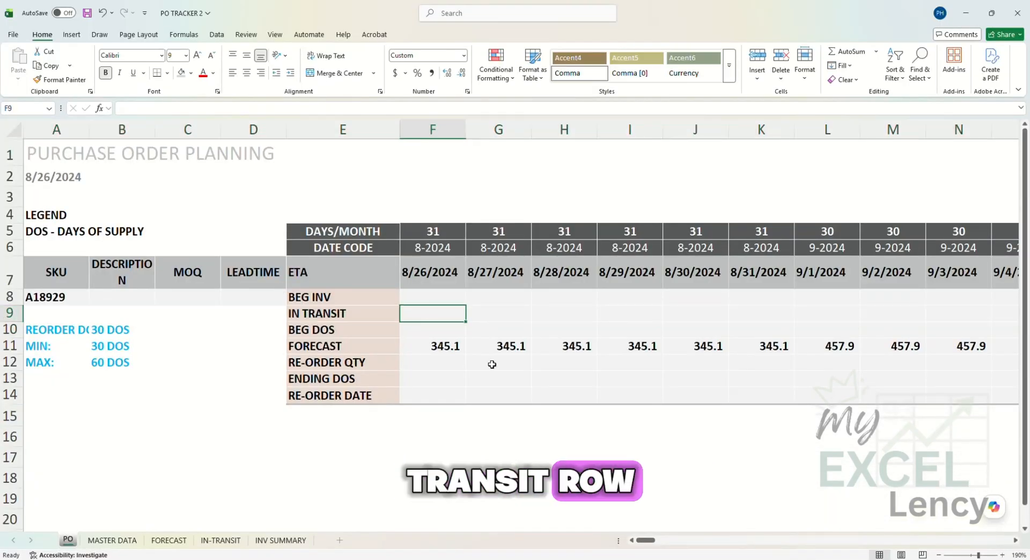
type("=sumifs(")
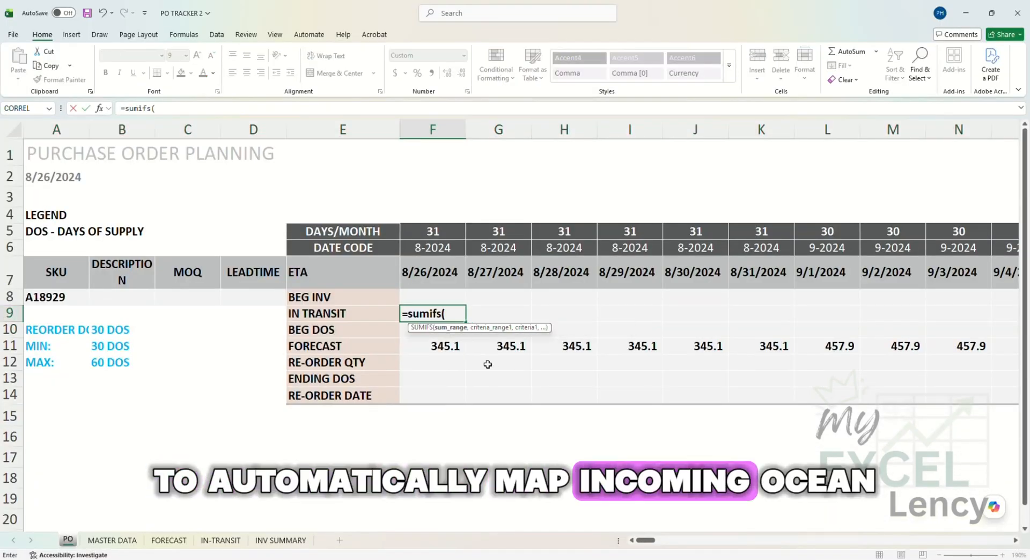
left_click(220, 540)
left_click(224, 132)
type(",")
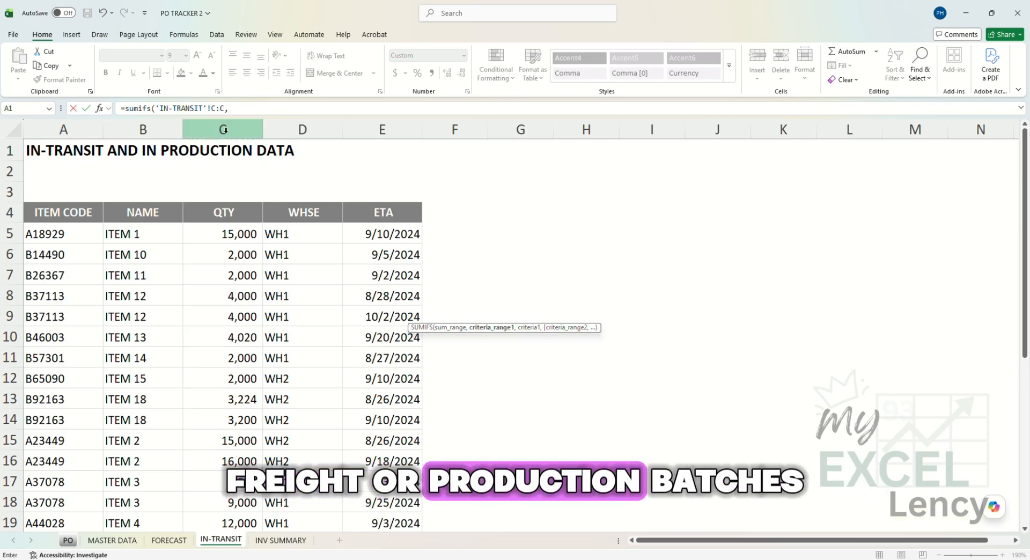
left_click(64, 129)
type(",")
left_click(68, 541)
left_click(53, 296)
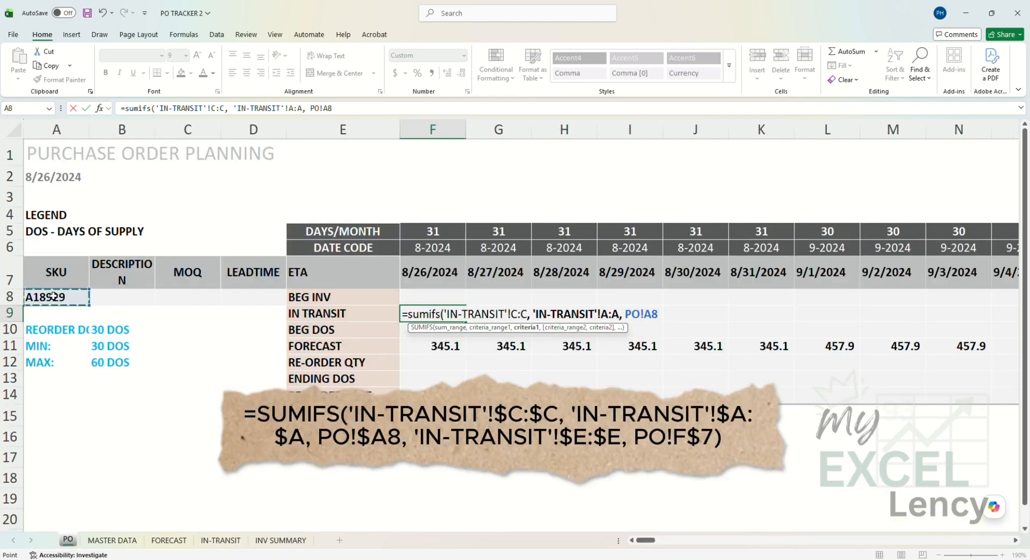
key("F4")
type(",")
- Complete the F9 SUMIFS with IN-TRANSIT column E matched to the date in PO F$7, locking the ranges as $C:$C, $A:$A and $E:$E
left_click(221, 541)
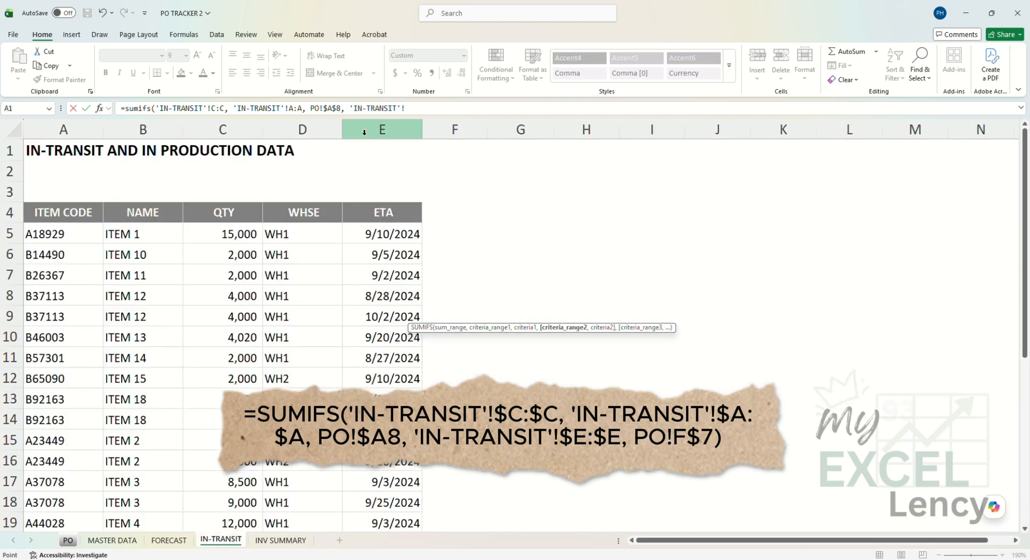
left_click(368, 129)
type(",")
left_click(68, 540)
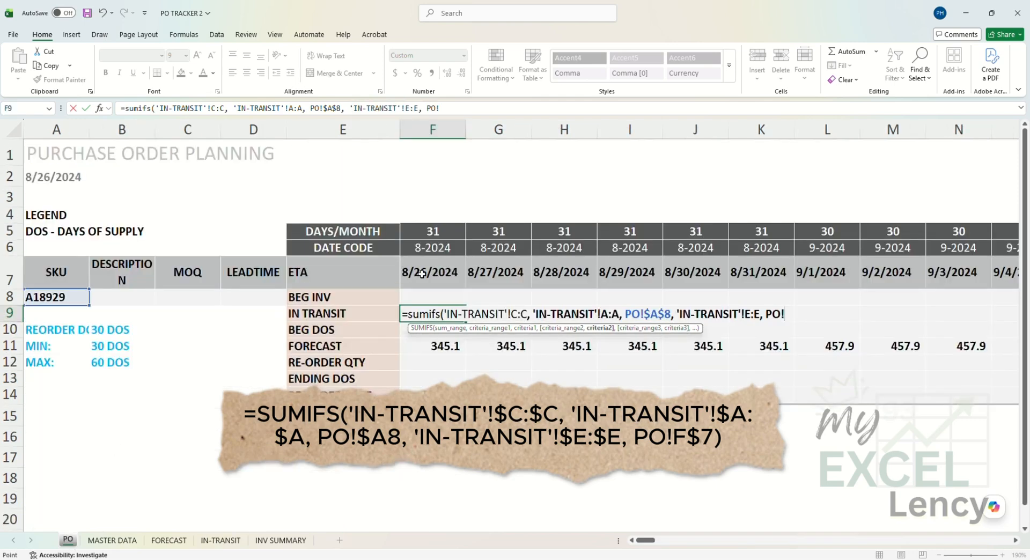
left_click(423, 273)
key("Return")
key("Up")
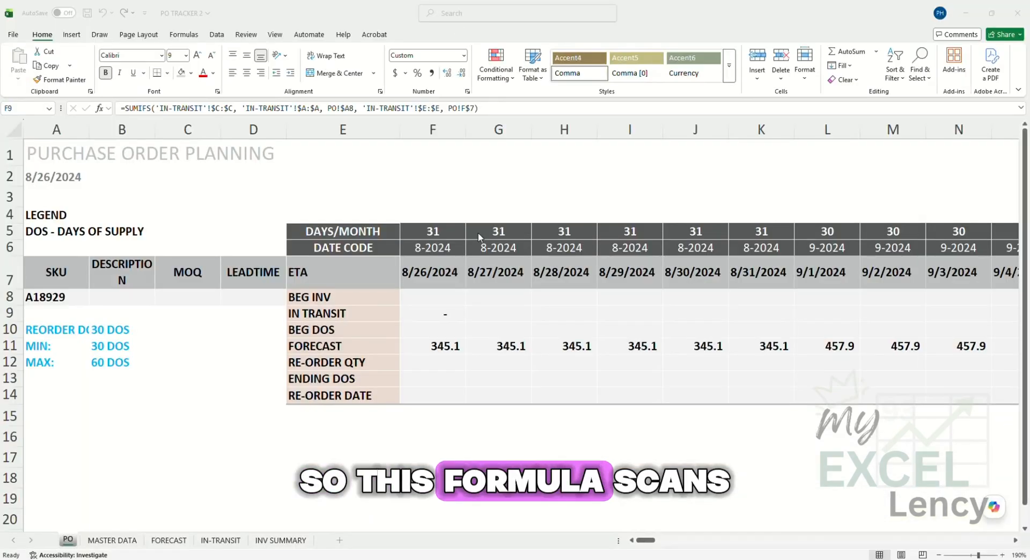
- Trace the F9 formula through the IN-TRANSIT item code and ETA columns and the date in F7 of the PO sheet
left_click(415, 320)
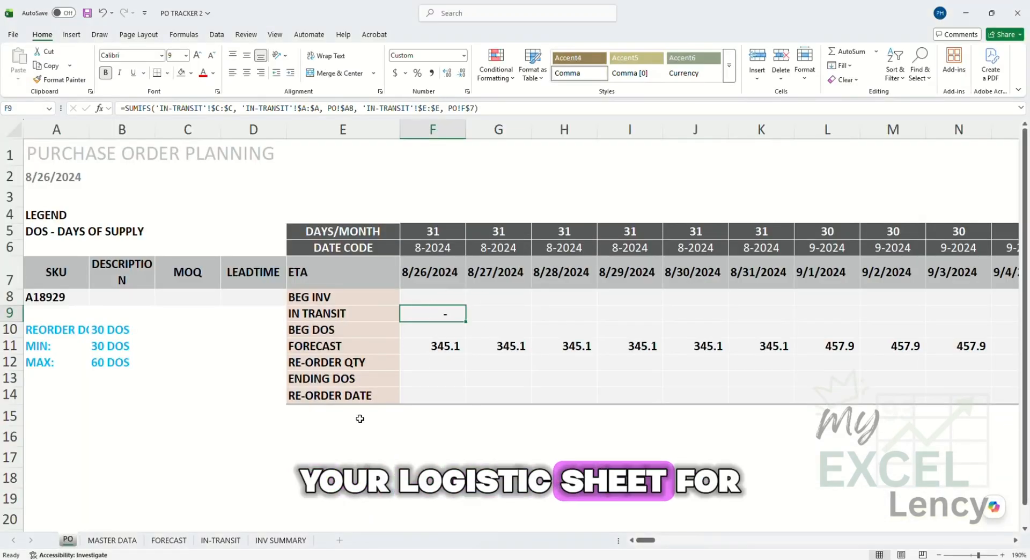
left_click(221, 541)
left_click(293, 316)
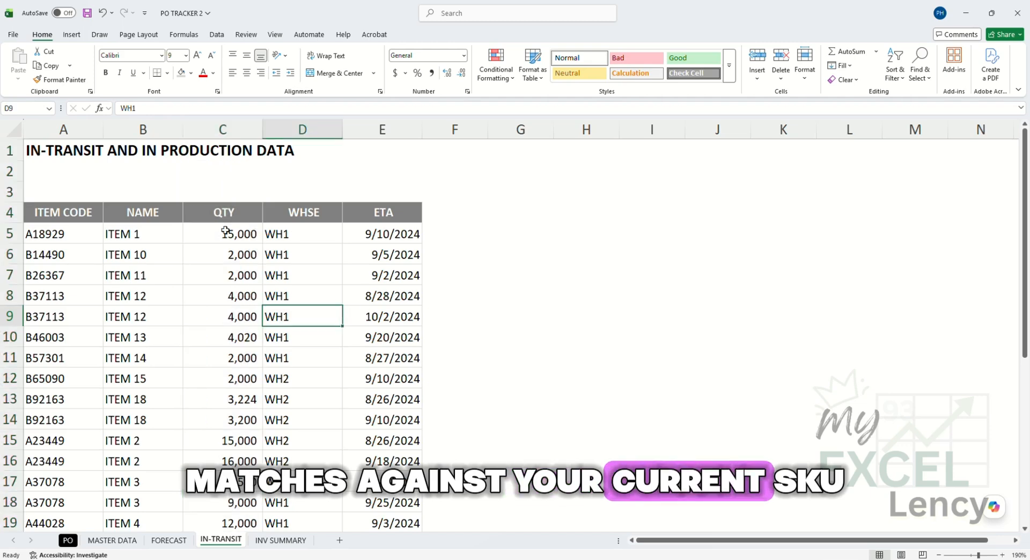
left_click(72, 121)
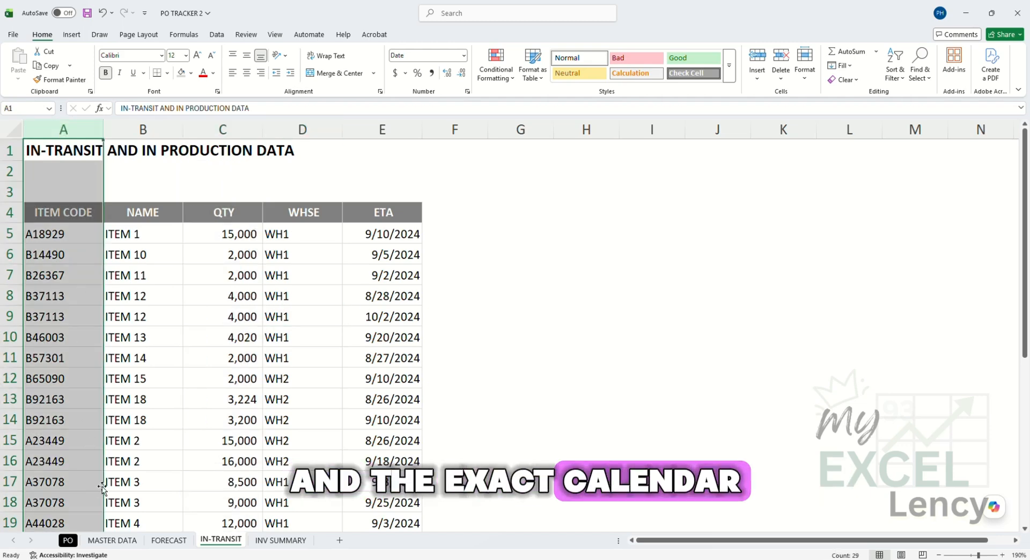
left_click(382, 129)
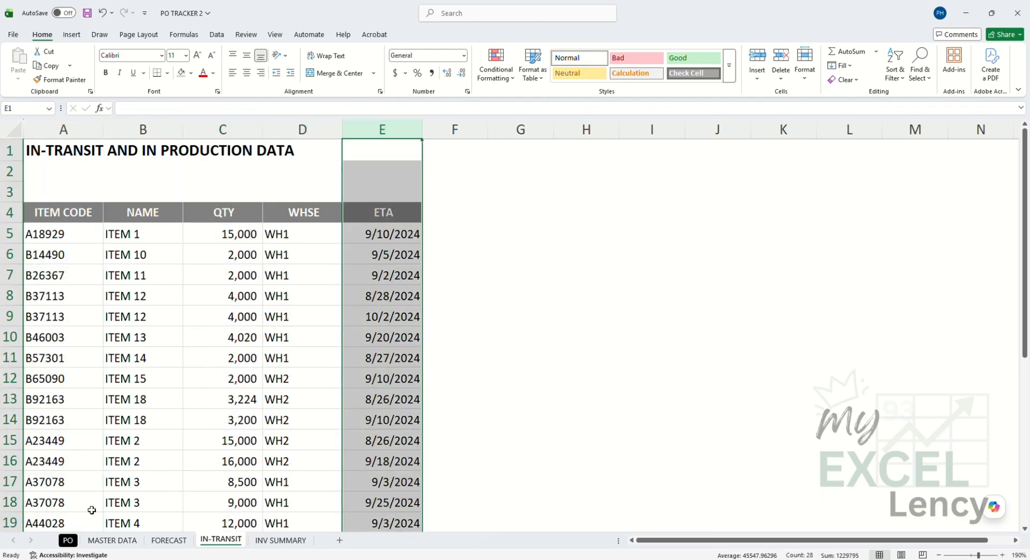
left_click(68, 541)
left_click(446, 272)
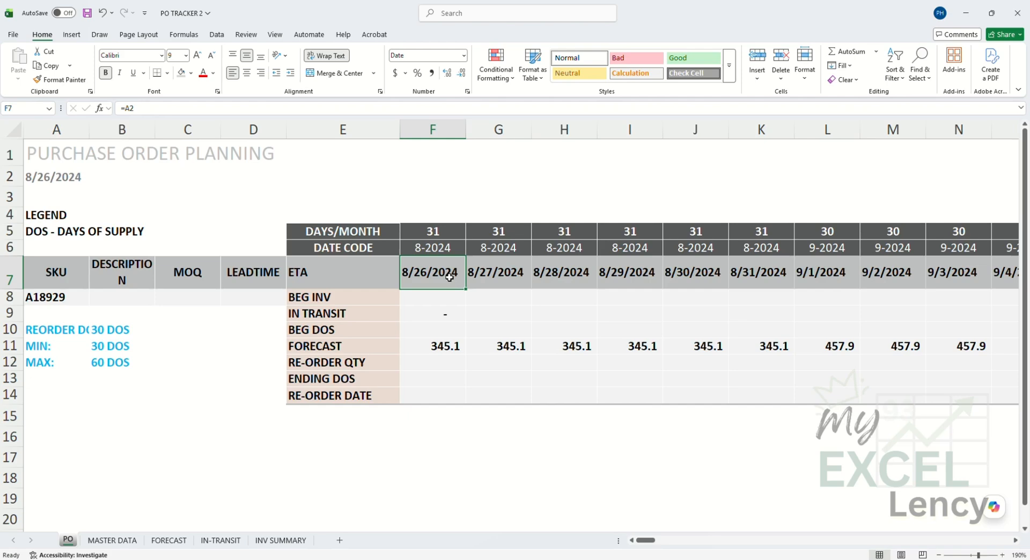
- Copy the F9 in-transit formula across row 9 through column JP, pasting formulas only
left_click(448, 317)
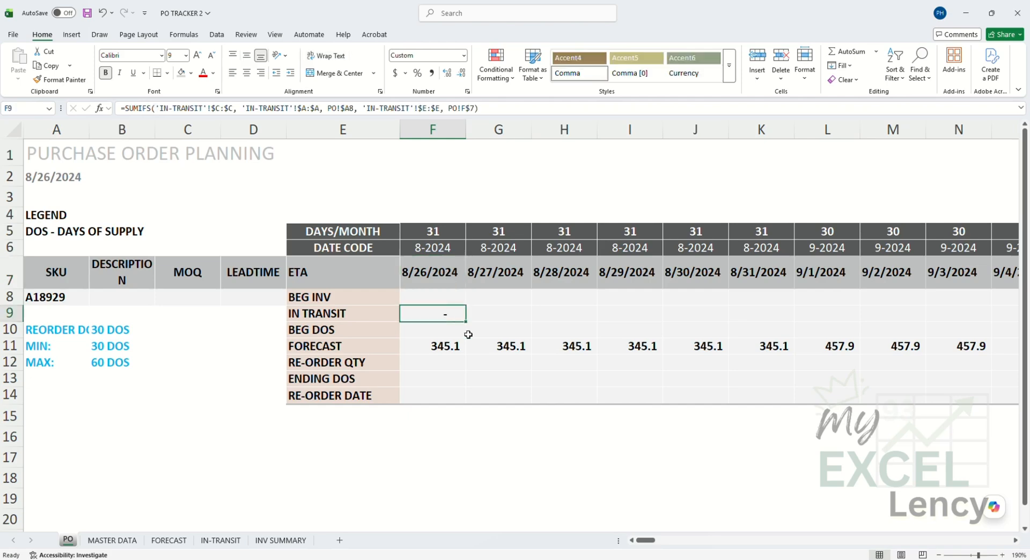
key("ctrl+c")
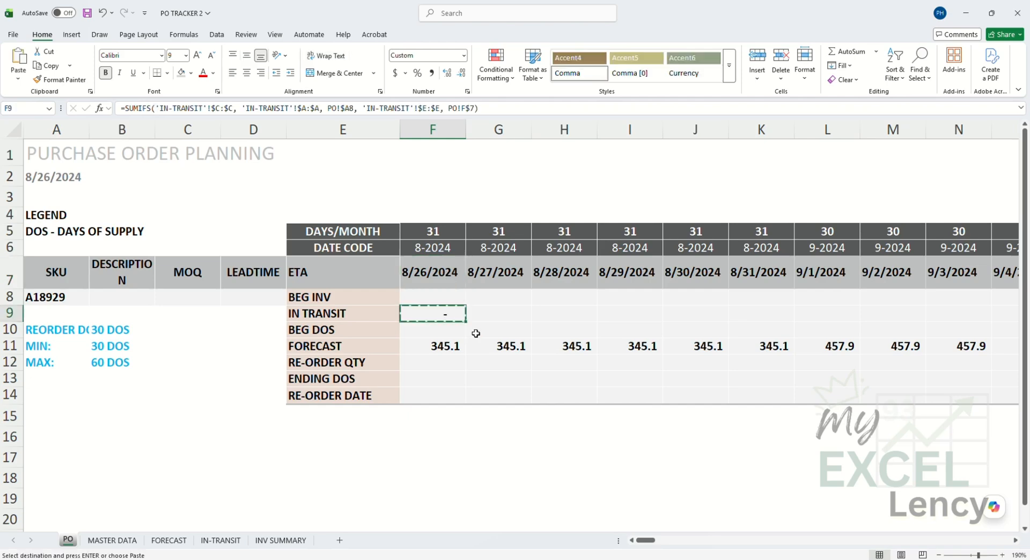
key("Down")
key("Down")
key("ctrl+Right")
key("Up")
key("Up")
key("ctrl+shift+Left")
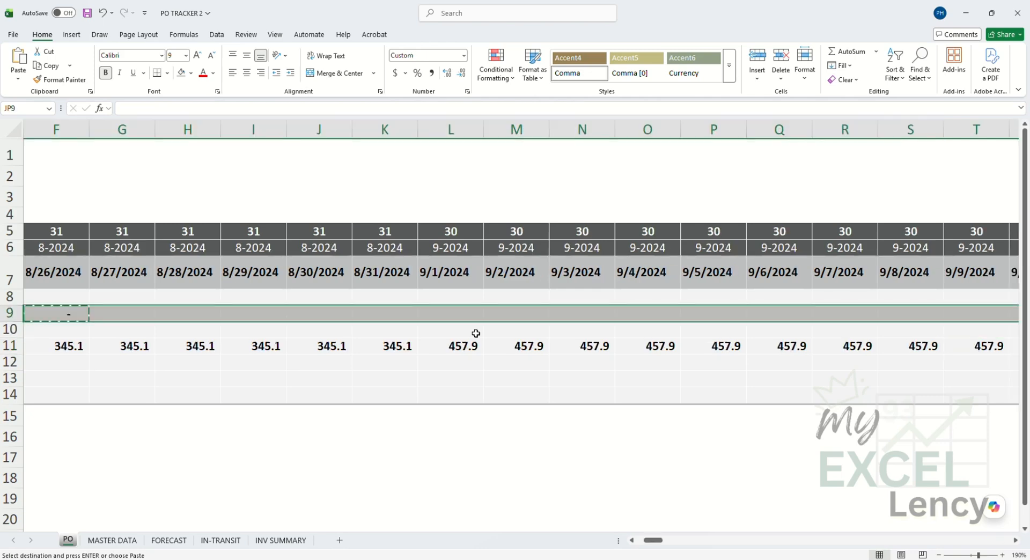
key("shift+F10")
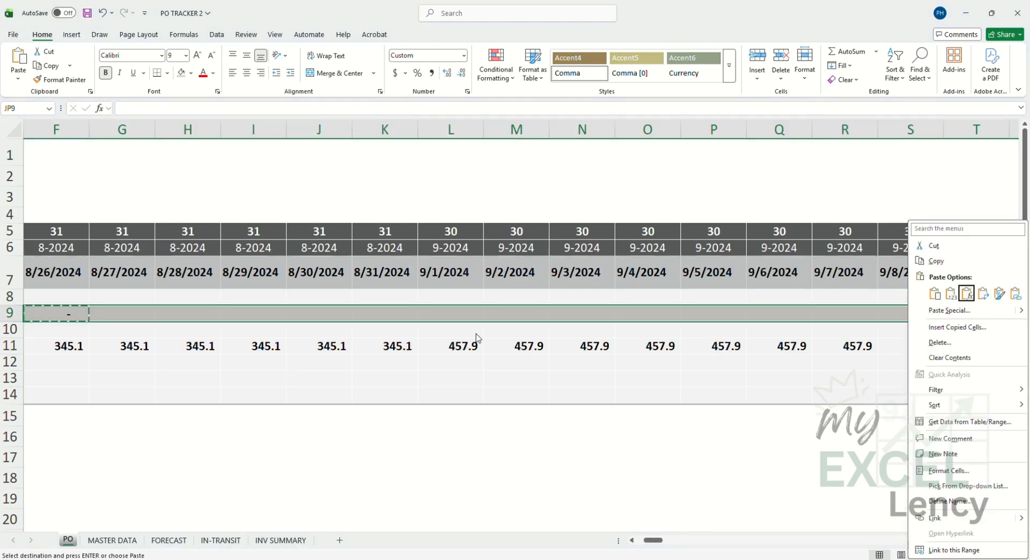
left_click(964, 294)
left_click(582, 498)
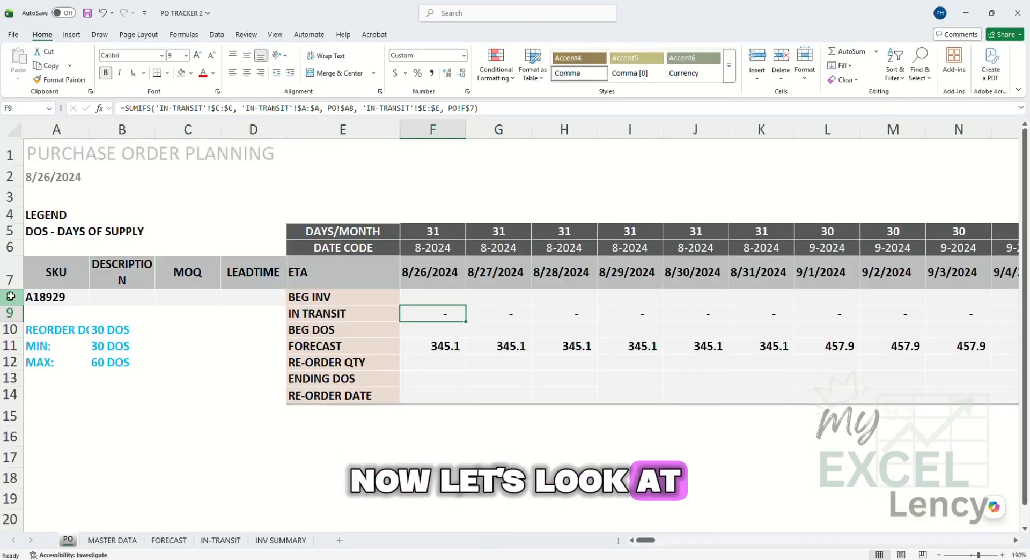
- Compare F8 with the rest of the BEG INV row and examine its source, the TOTAL AVAILABLE cell P6 in INV SUMMARY
left_click(10, 296)
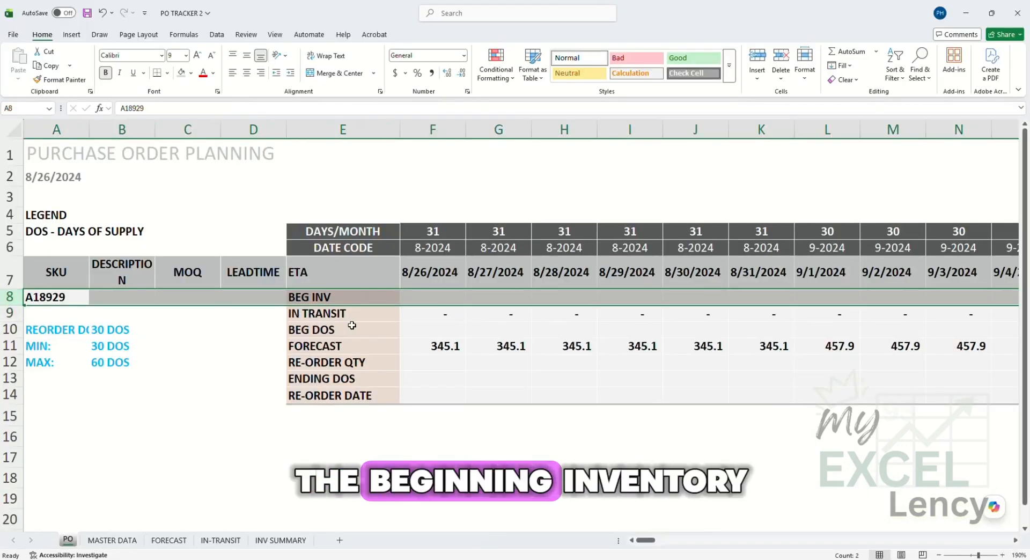
left_click(437, 301)
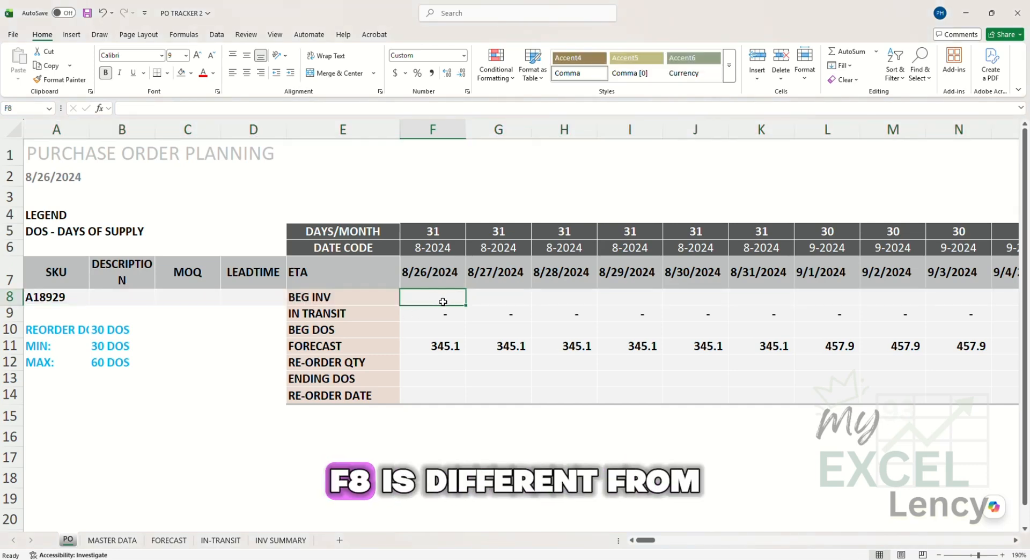
key("ctrl+space")
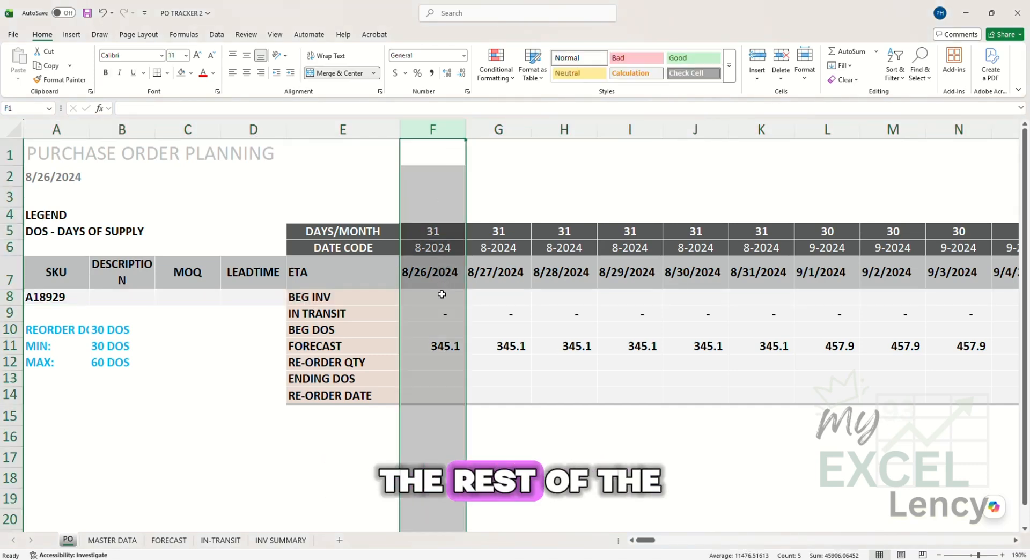
left_click(443, 296)
left_click_drag(497, 299, 985, 297)
left_click(450, 297)
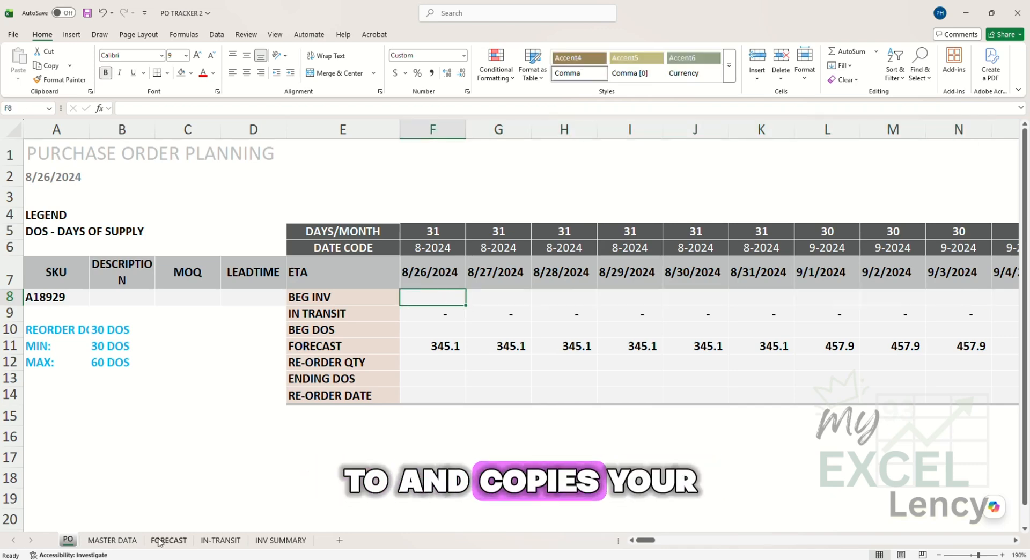
left_click(281, 539)
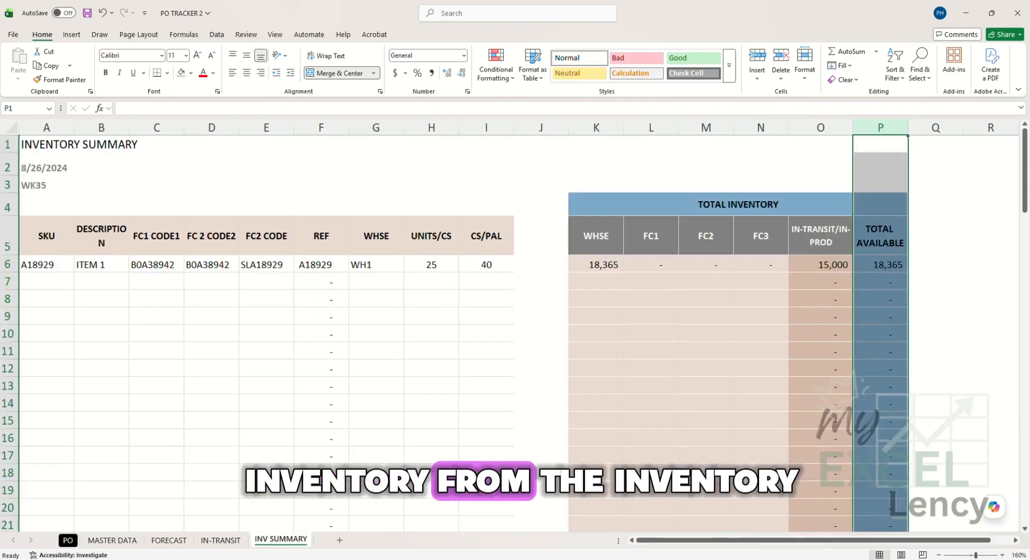
left_click(883, 263)
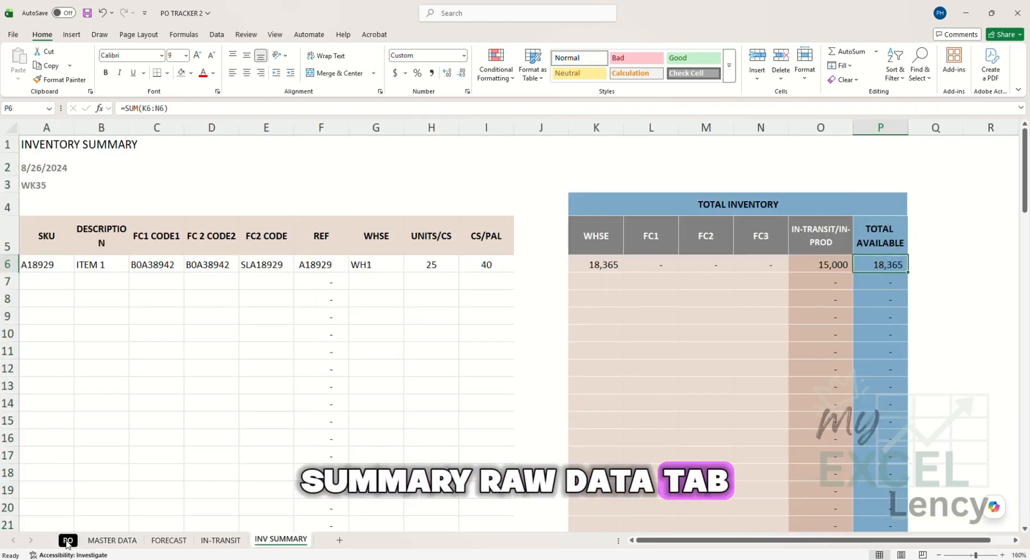
- Look up the beginning inventory in F8 of the PO sheet with =VLOOKUP(A8, 'INV SUMMARY'!A:P, 16,FALSE)
left_click(67, 541)
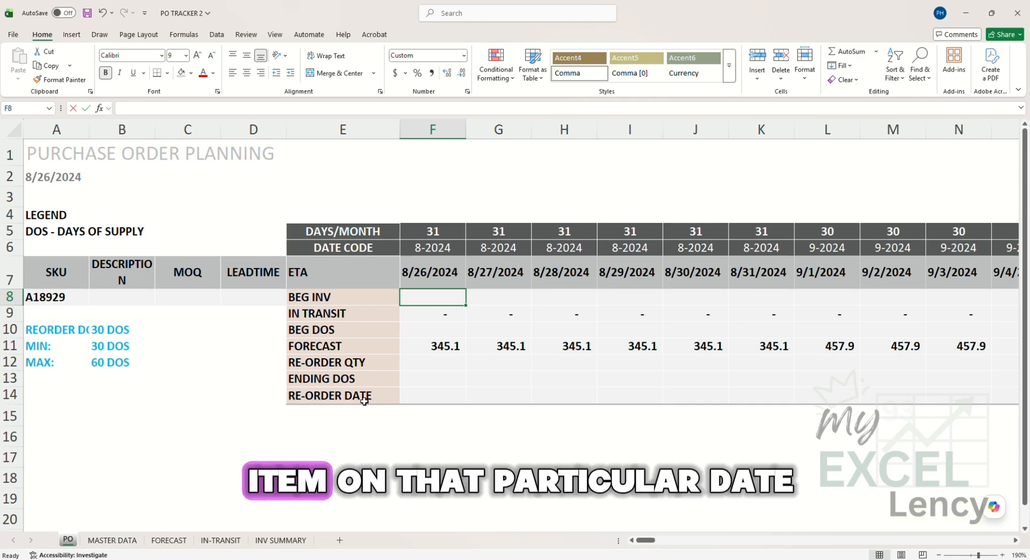
type("=vloo")
key("Tab")
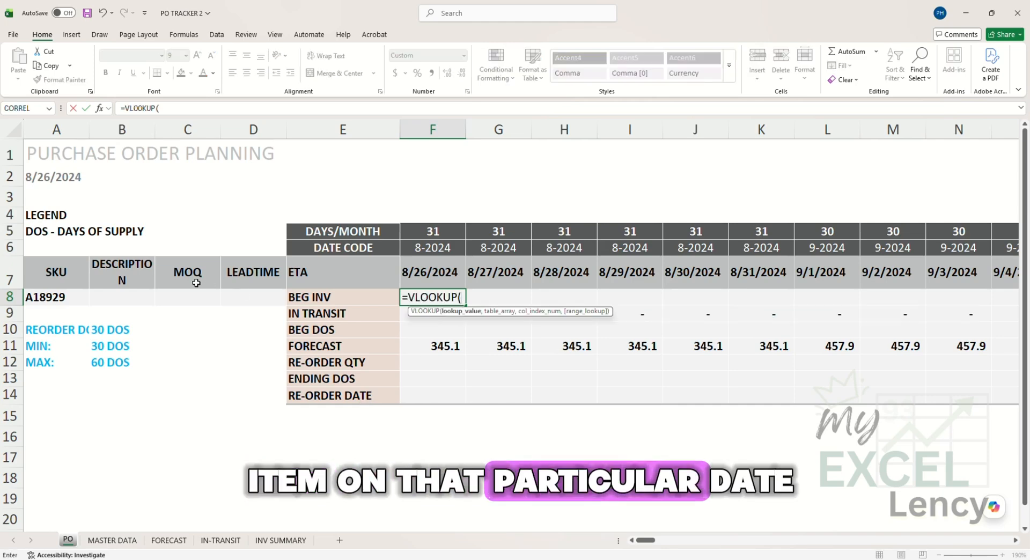
left_click(64, 297)
type(",")
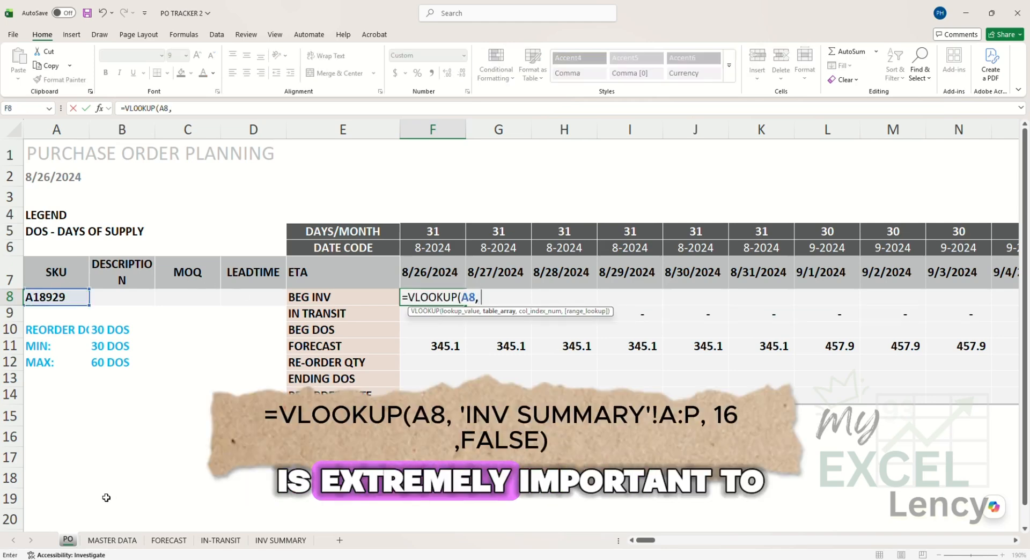
left_click(282, 540)
left_click_drag(46, 127, 881, 127)
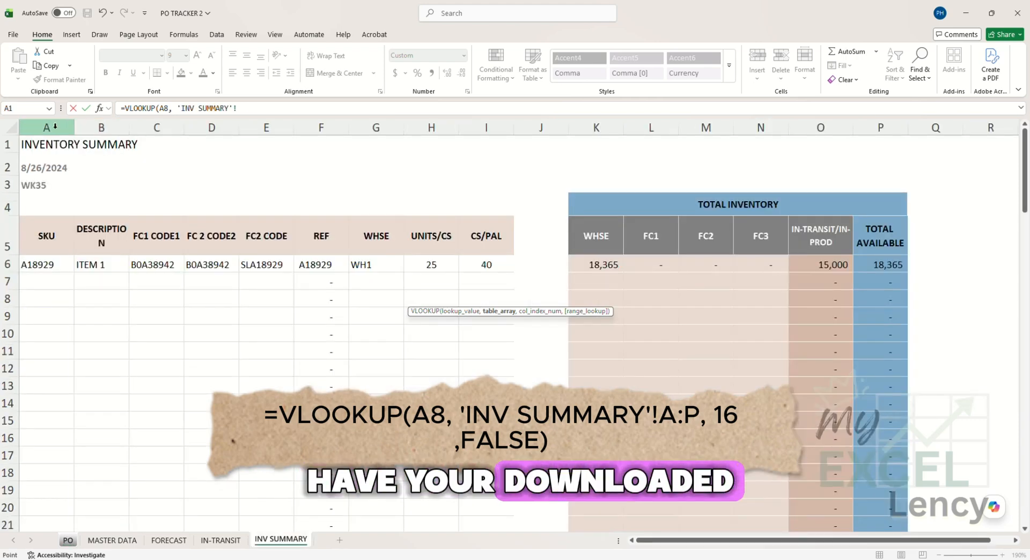
type(",")
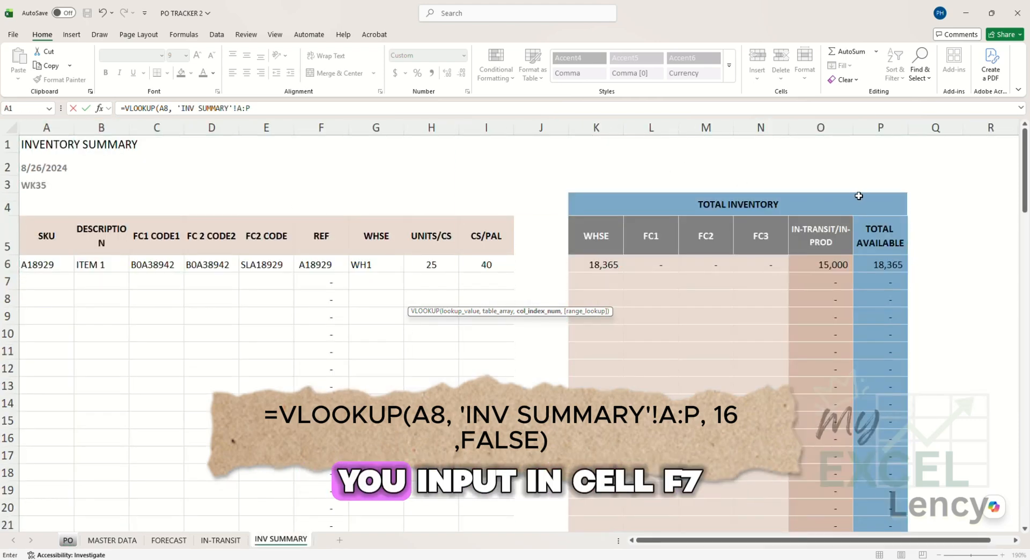
type(" 16")
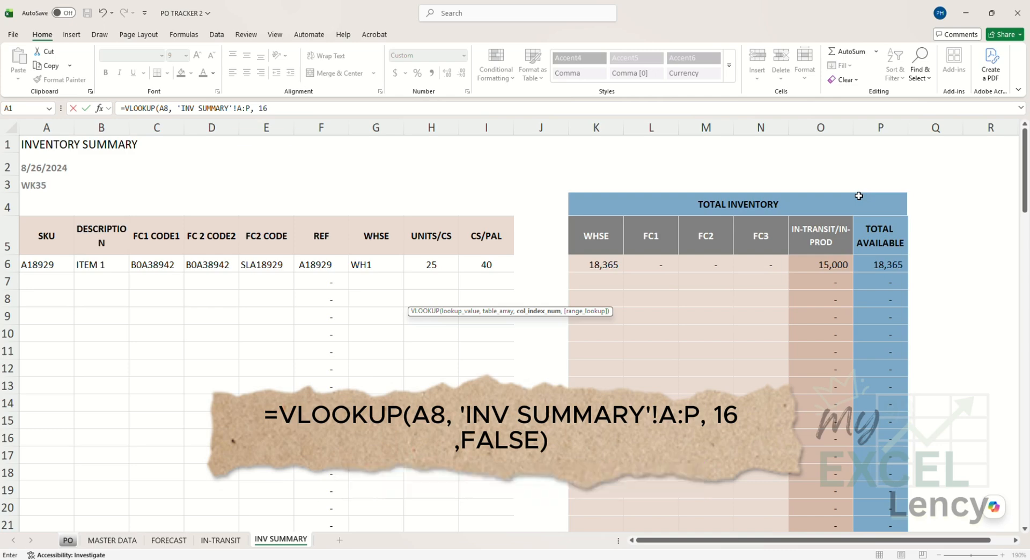
type(",false")
key("Return")
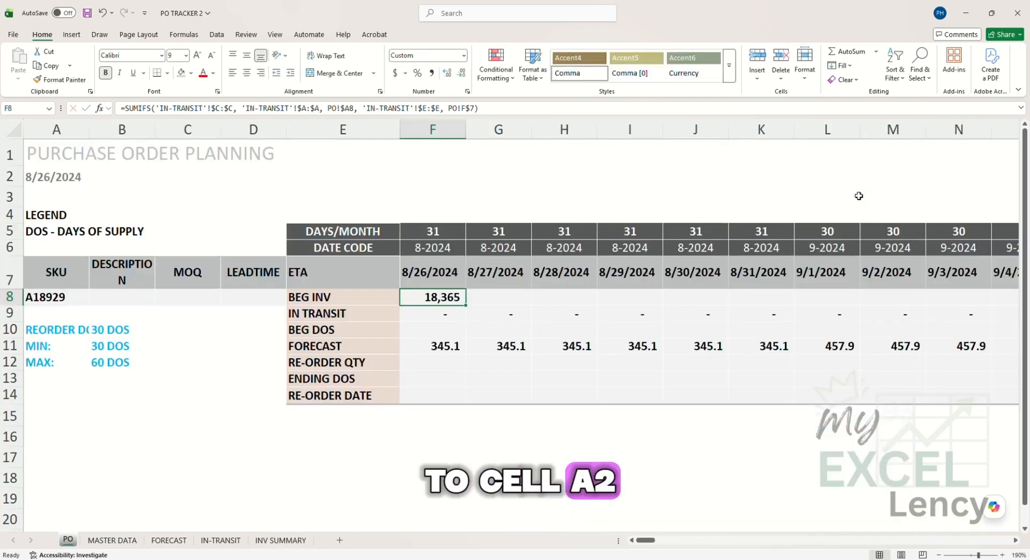
key("Up")
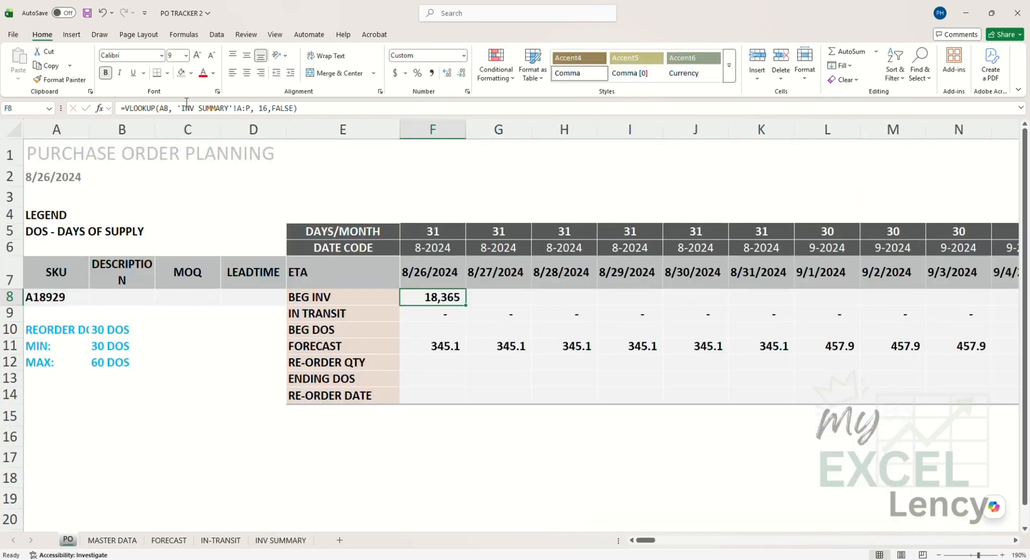
- Check the sheet date in A2 against the beginning inventory formula in F8, ending on the 8/27/2024 cell G8
left_click(64, 177)
left_click(433, 294)
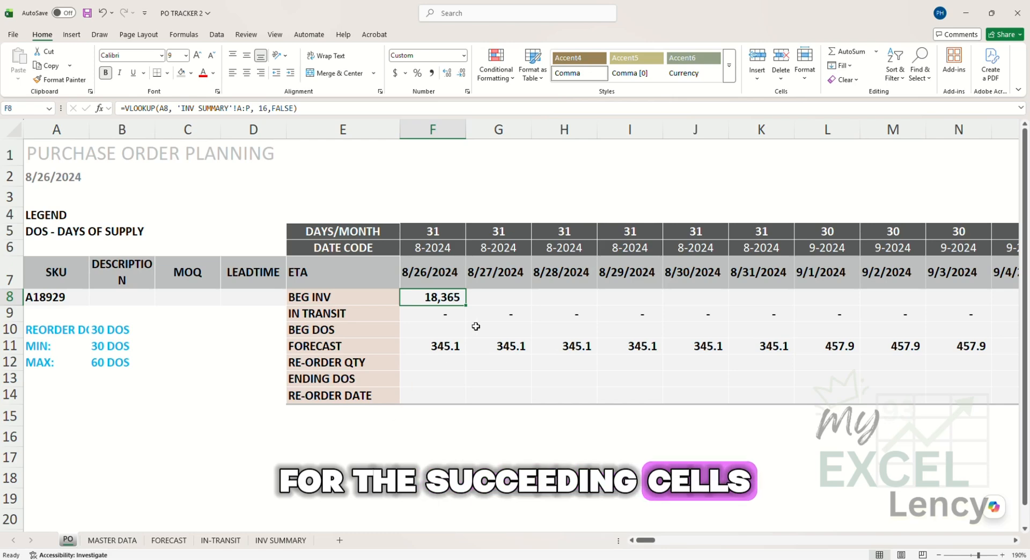
left_click(498, 296)
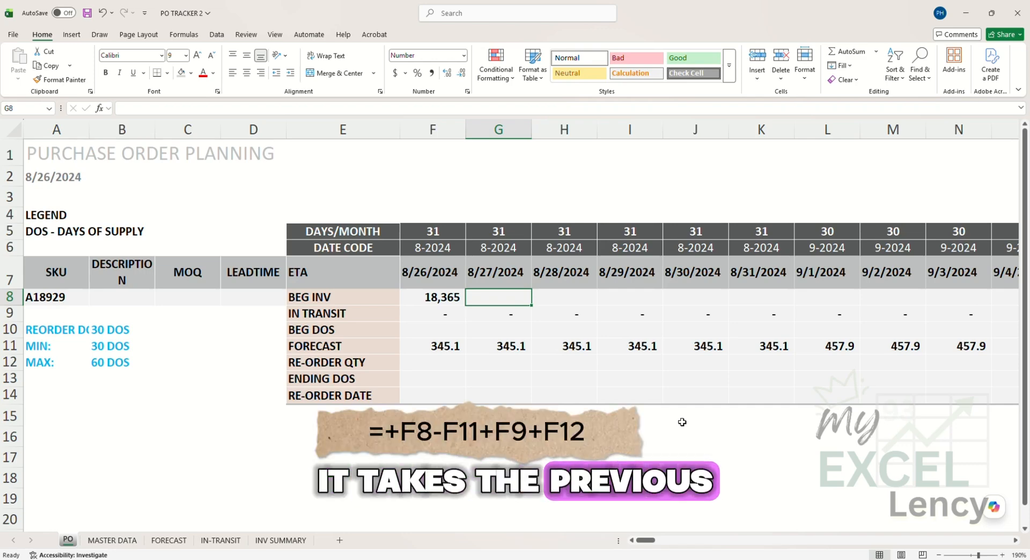
- Calculate the 8/27/2024 beginning inventory in G8 of the PO sheet with =+F8-F11+F9+F12
type("+")
key("Left")
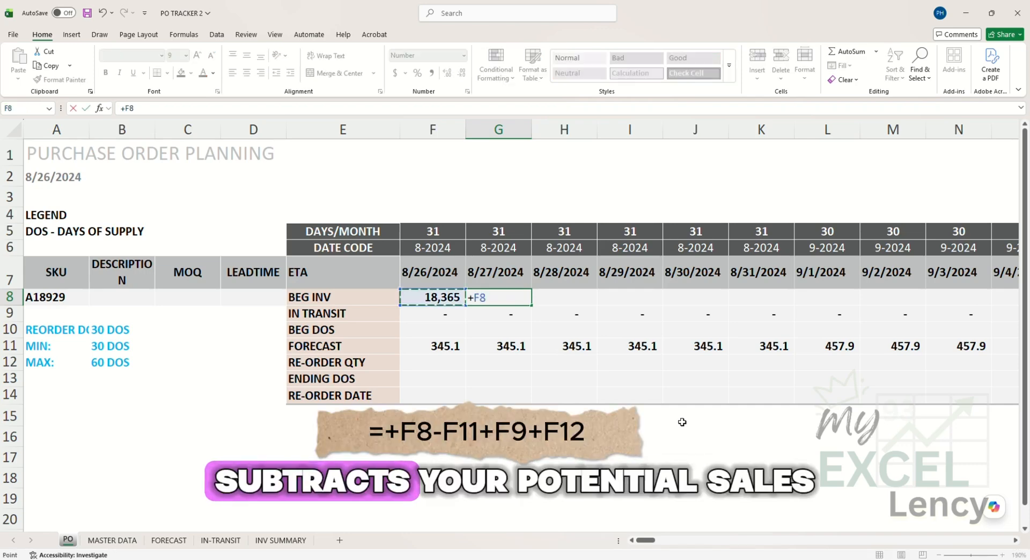
type("-")
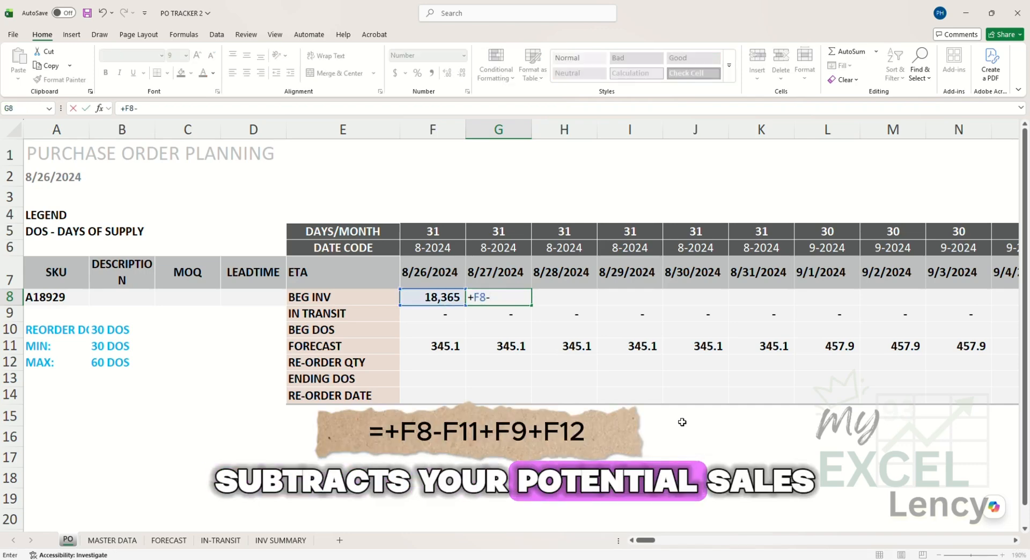
left_click(434, 344)
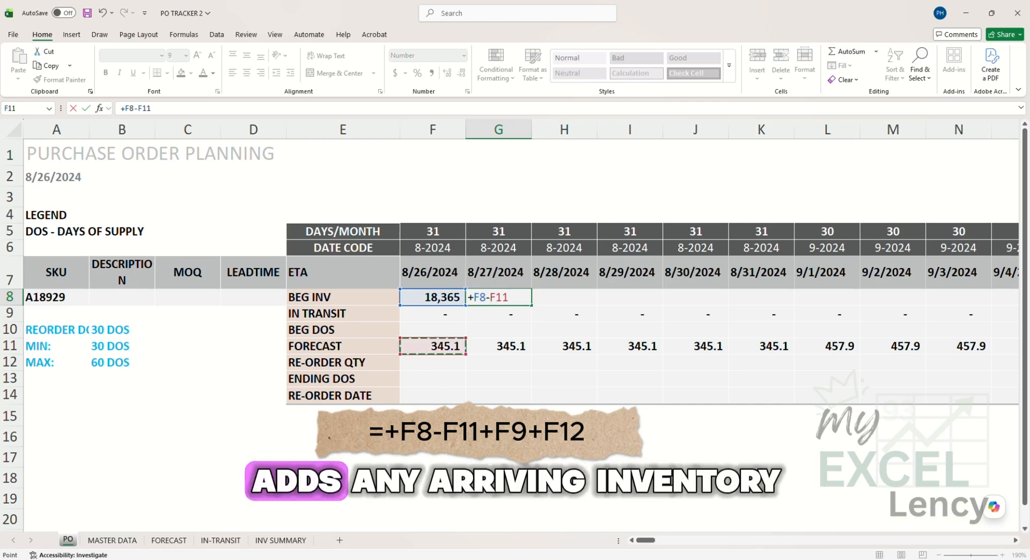
type("+")
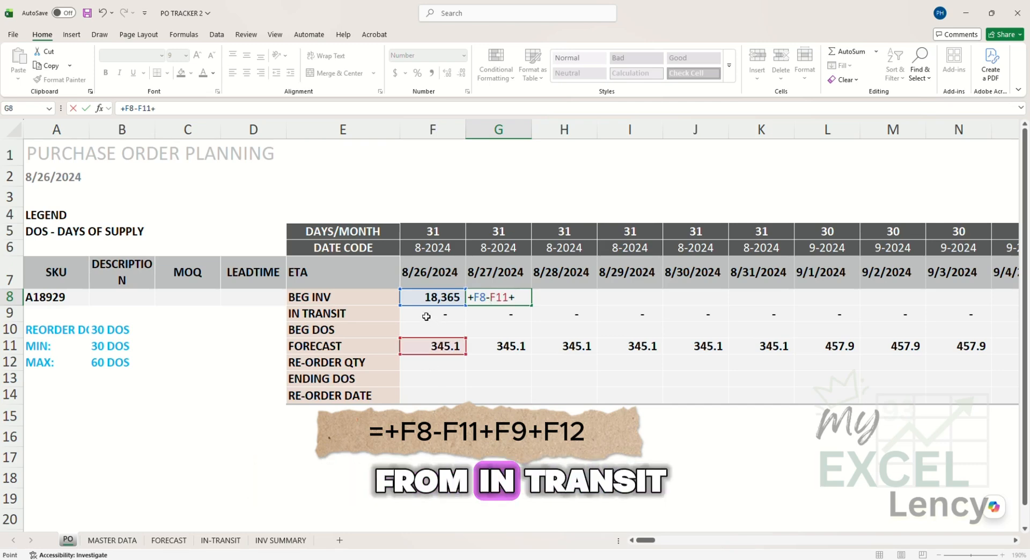
left_click(436, 317)
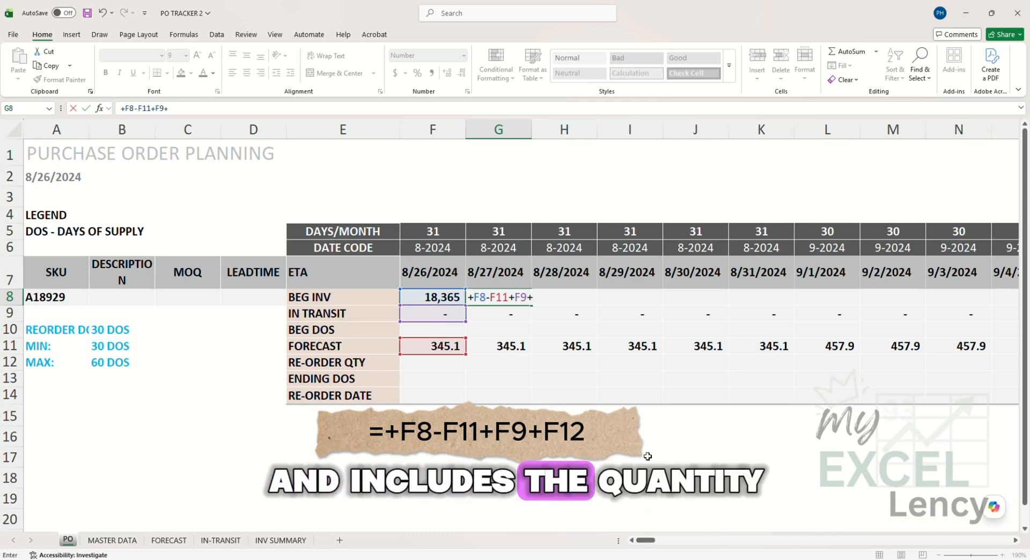
type("+")
left_click(438, 366)
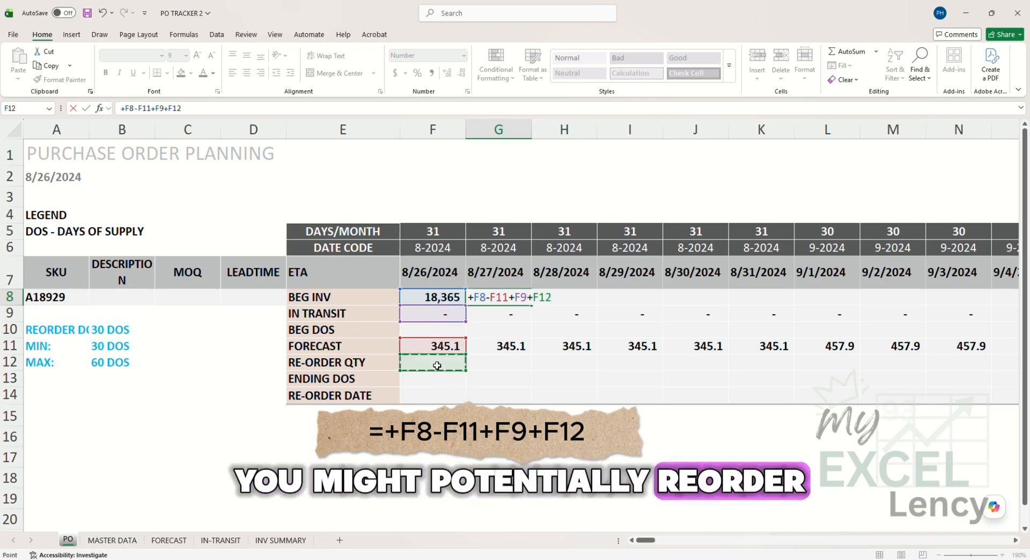
key("Return")
- Work out the G8 math in the merged cell E17 with =18365-345.1+0 and display it without decimals
left_click(516, 464)
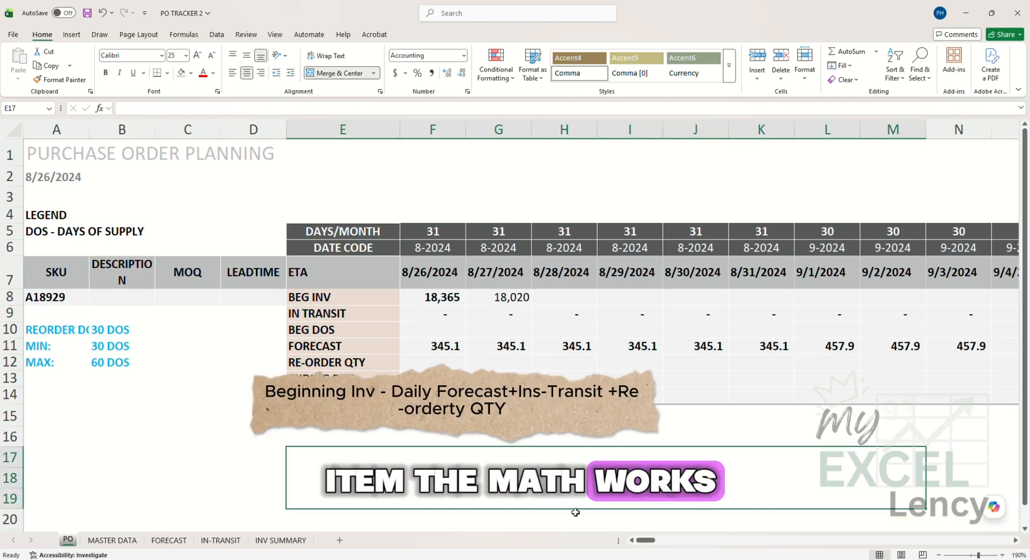
type("+18365")
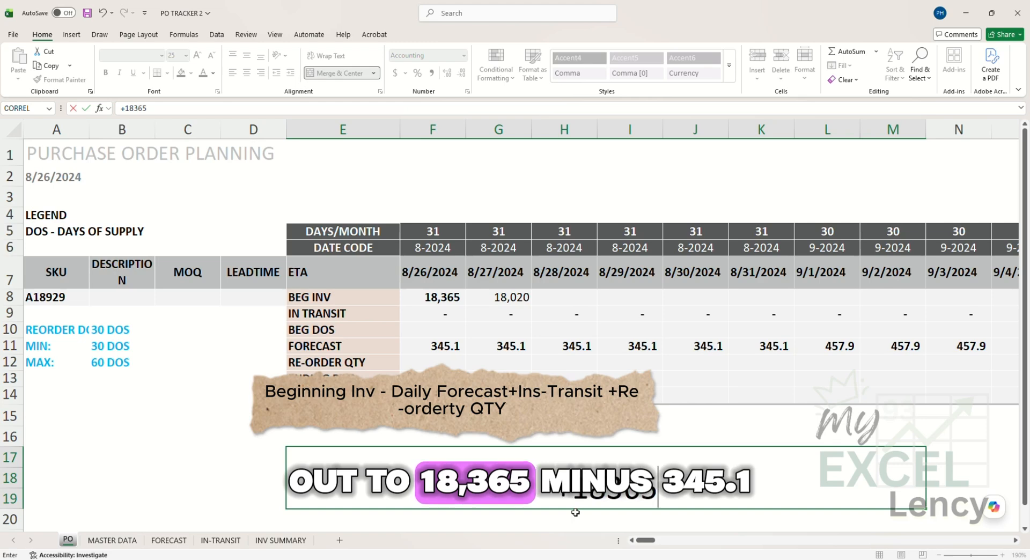
type(" -")
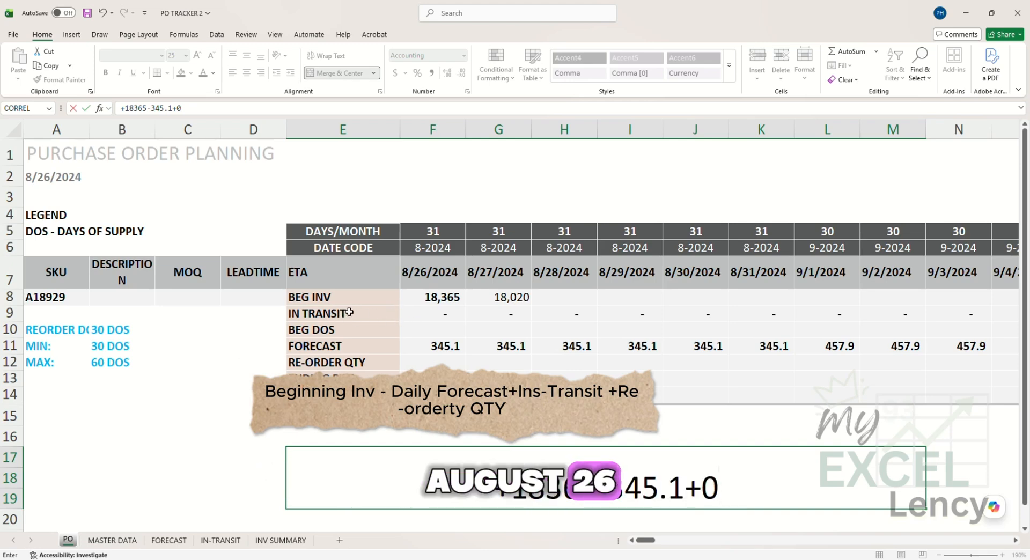
type("+")
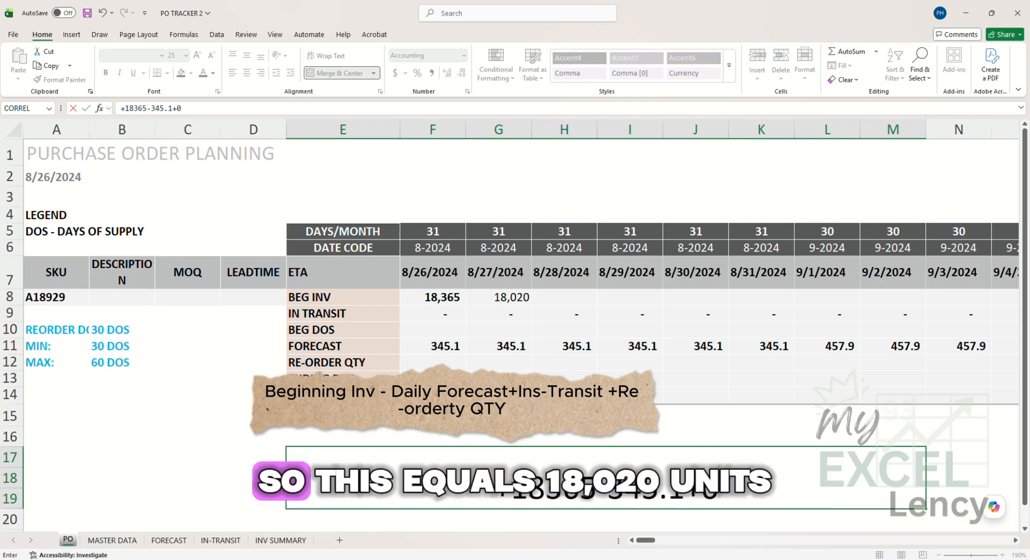
key("Return")
left_click(783, 468)
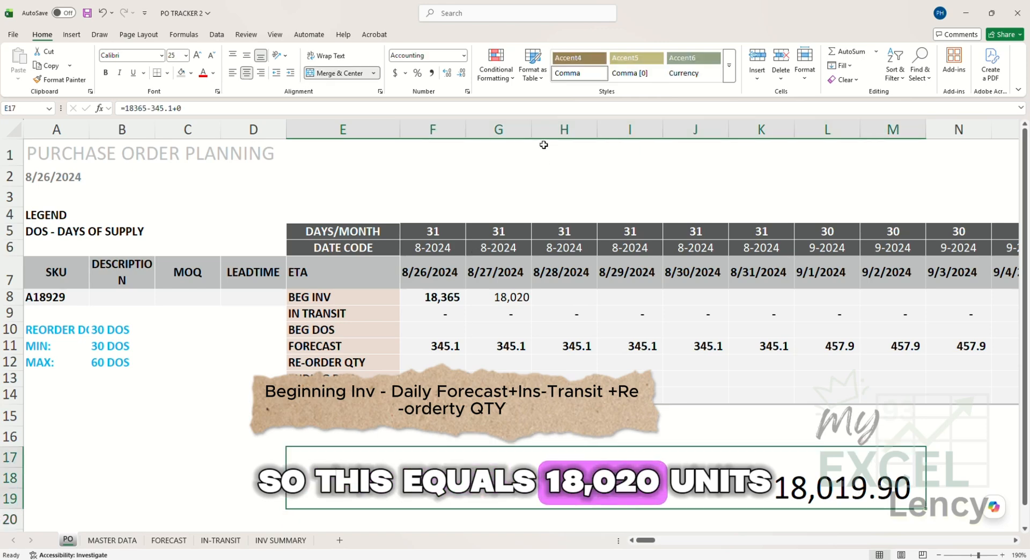
left_click(462, 74)
left_click(462, 73)
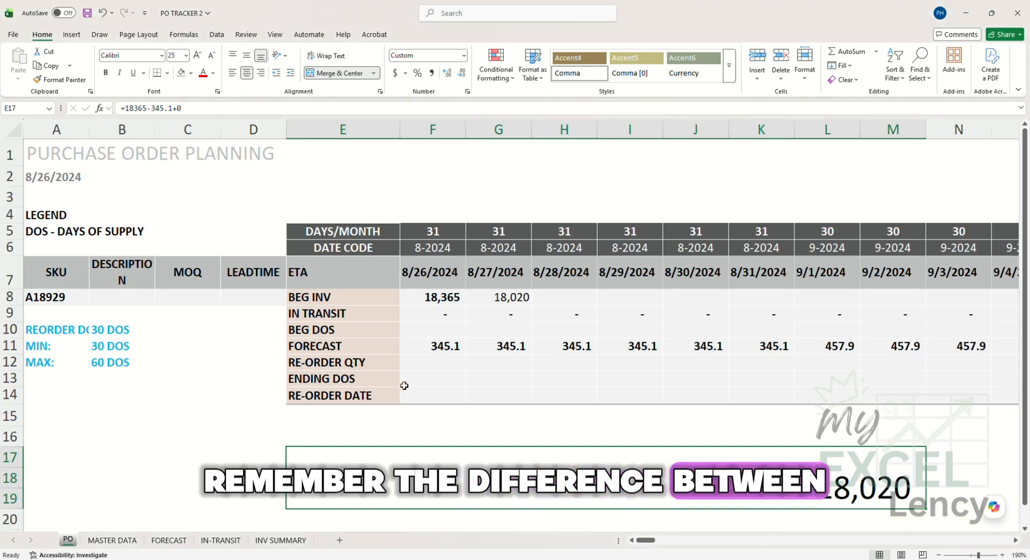
- Compare the IN TRANSIT and RE-ORDER QTY rows, and check the beginning inventory in G8 against its date in G7
scroll(407, 389, "up", 3, "ctrl")
left_click_drag(278, 280, 345, 284)
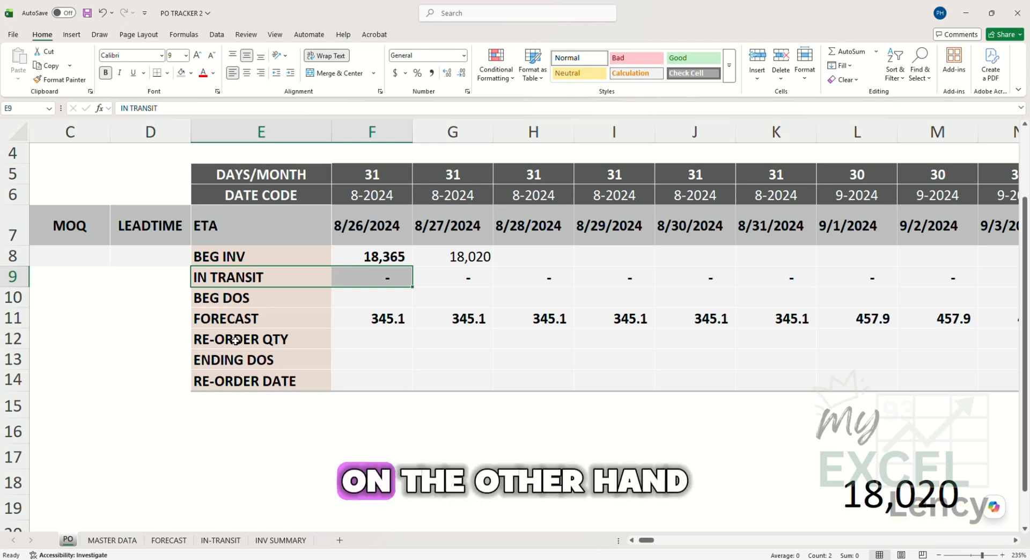
left_click_drag(236, 339, 418, 344)
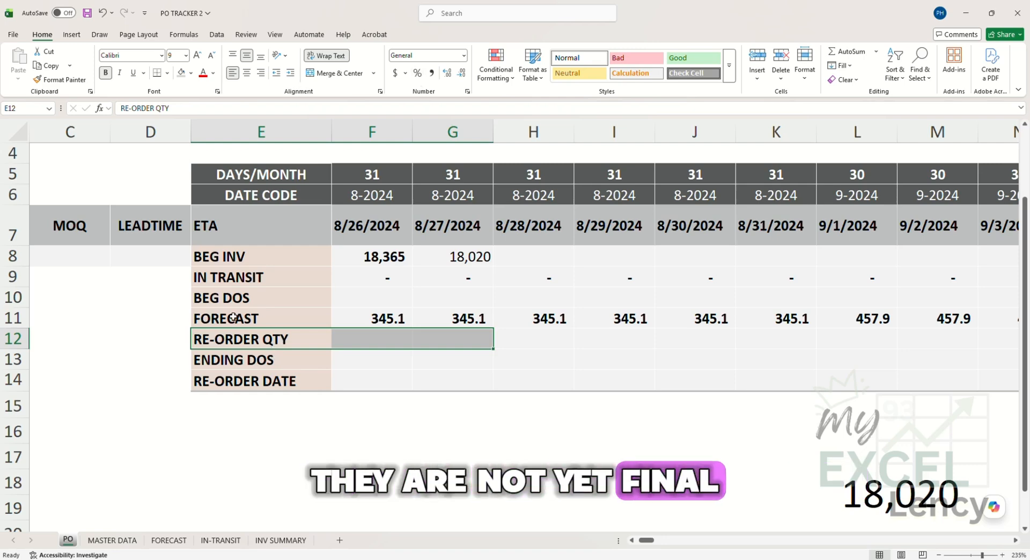
left_click_drag(274, 339, 550, 335)
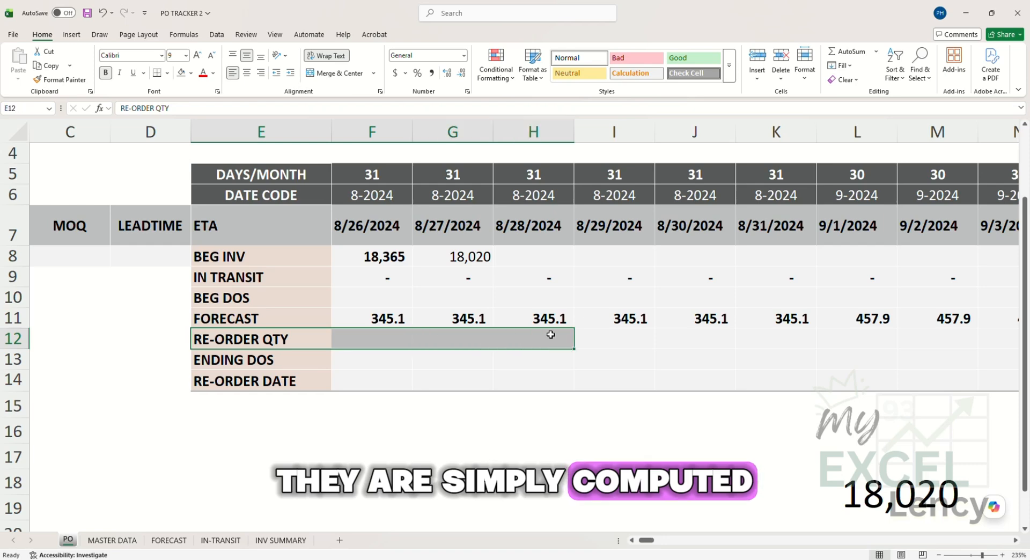
left_click(14, 339)
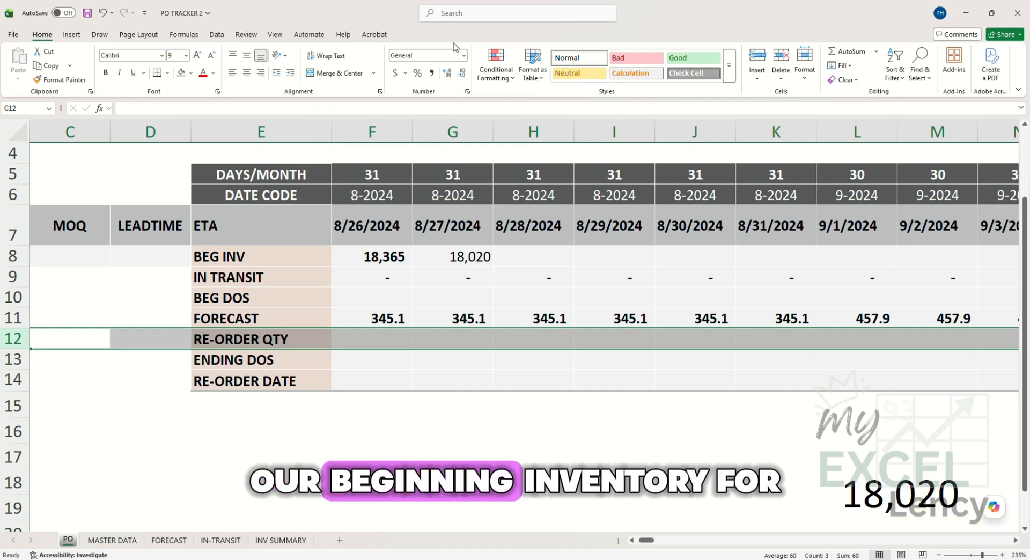
left_click(455, 256)
left_click(454, 132)
left_click(450, 226)
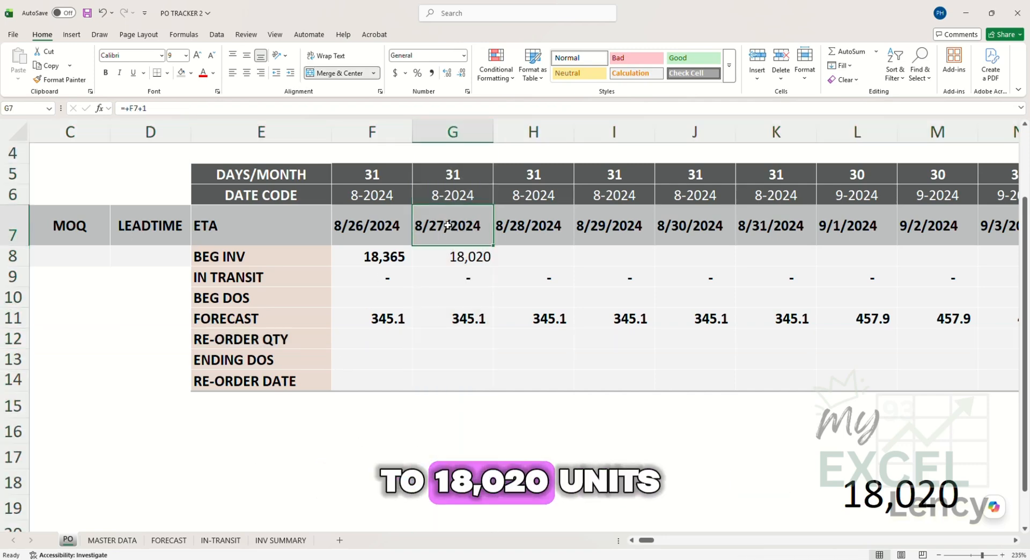
left_click(460, 259)
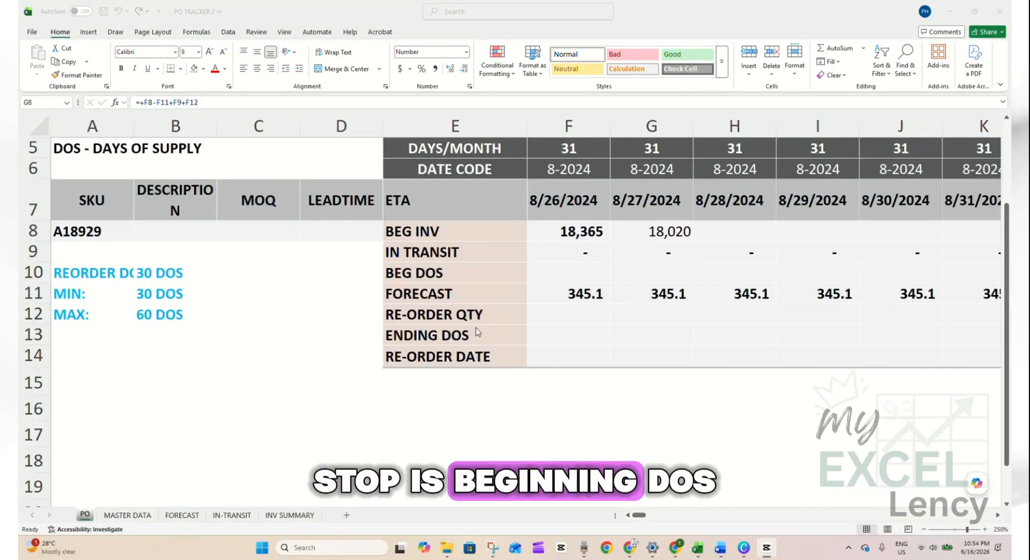
- Calculate the beginning days of supply in F10 with =F8/F11 and check it against the inventory and forecast cells
left_click(33, 272)
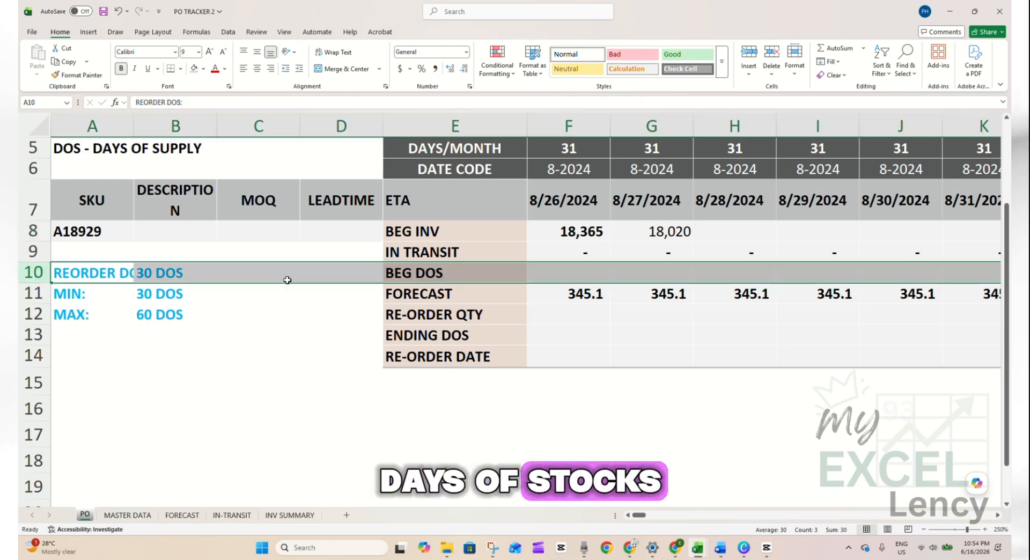
left_click(488, 273)
left_click(561, 272)
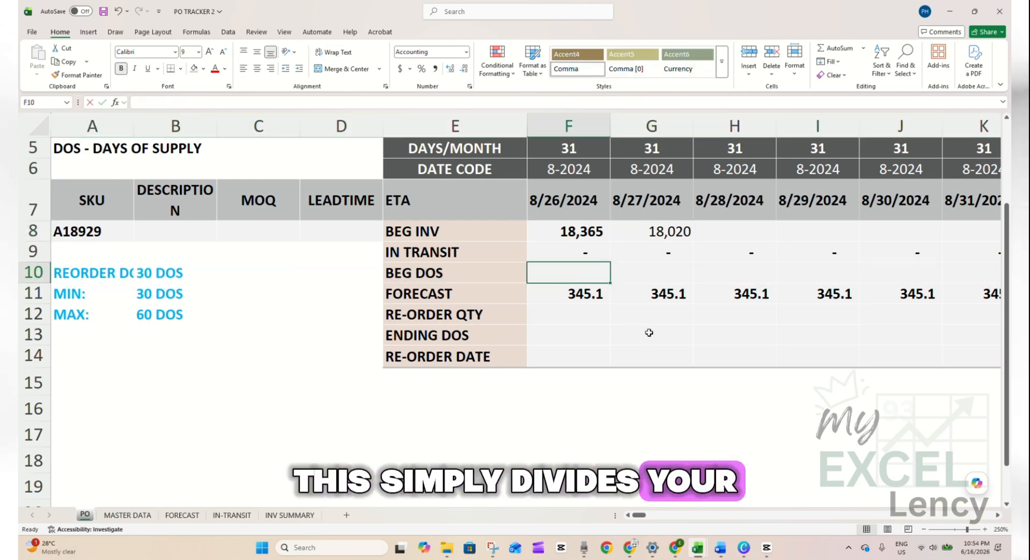
type("=F8")
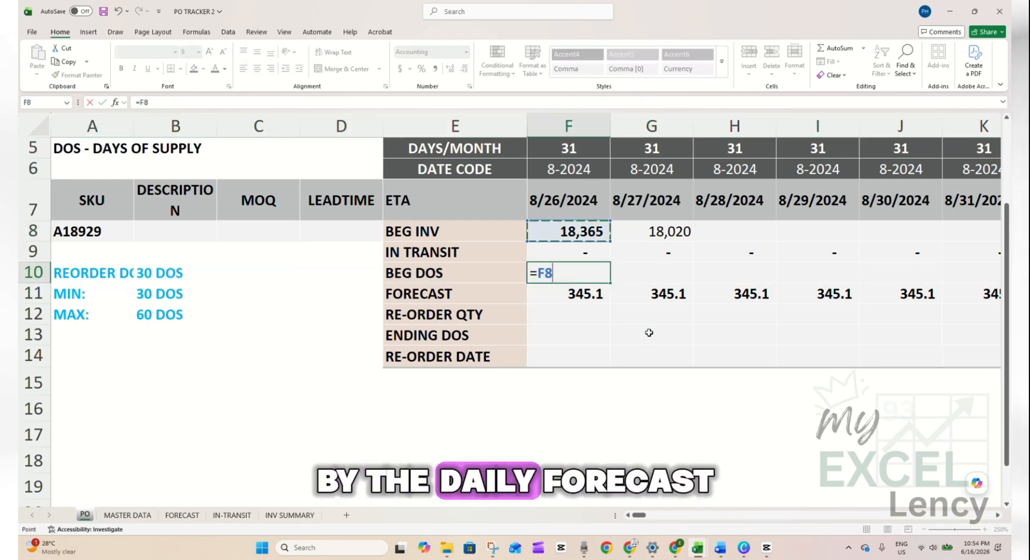
type("/F11")
key("Return")
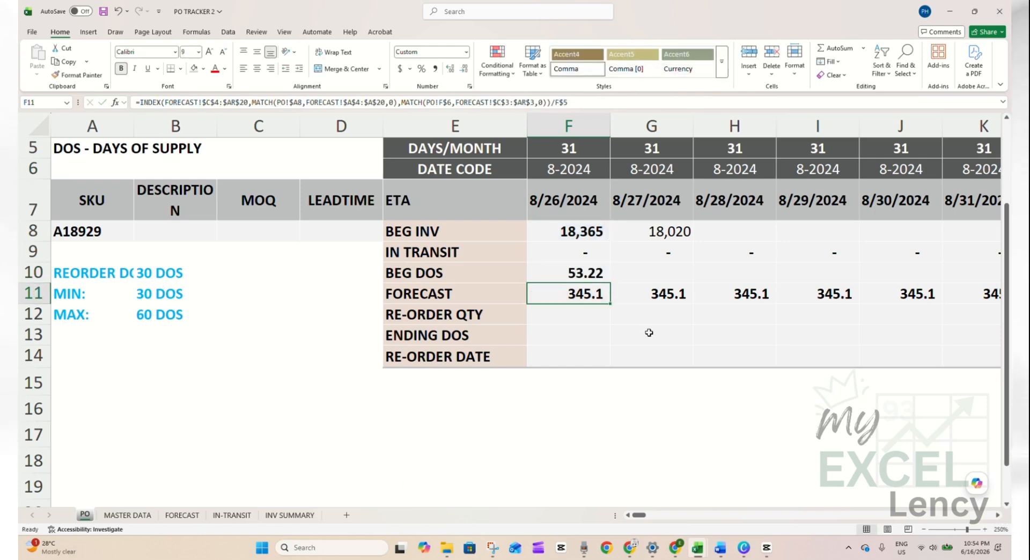
key("Up")
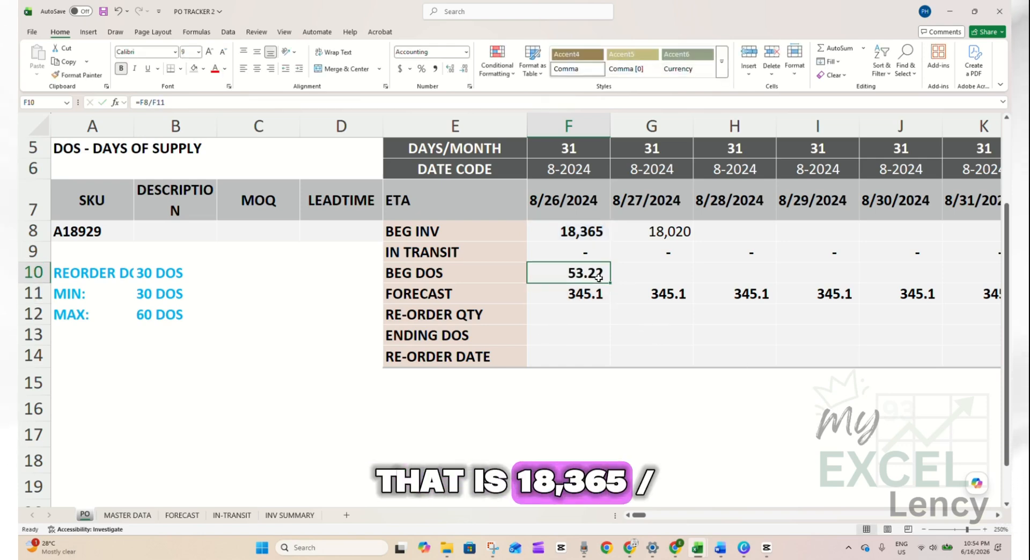
left_click(578, 232)
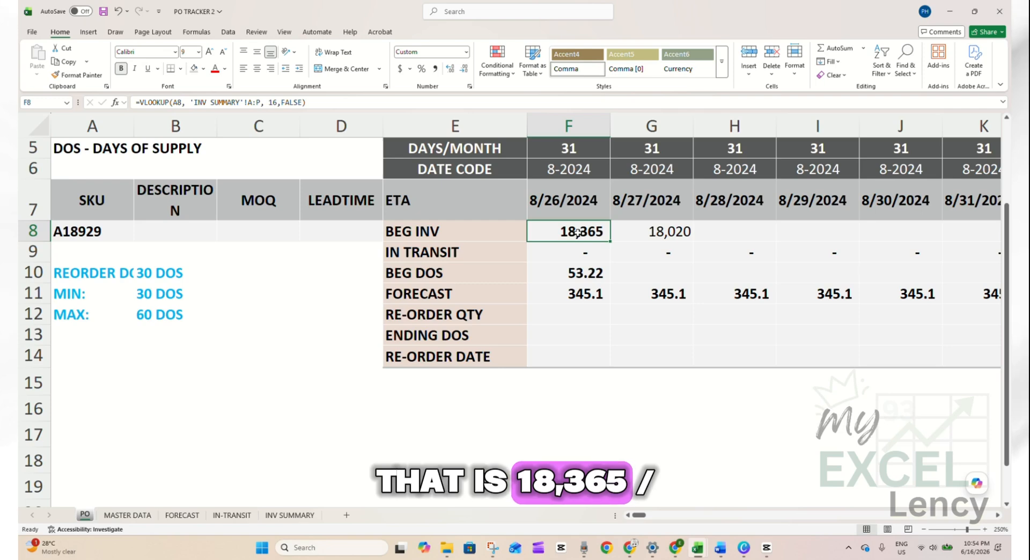
left_click(577, 294)
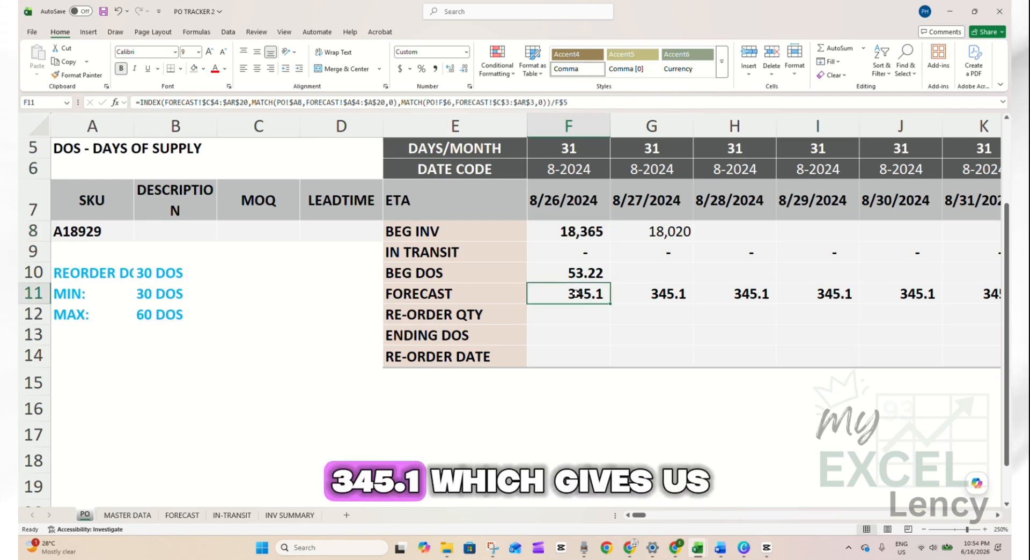
left_click(555, 273)
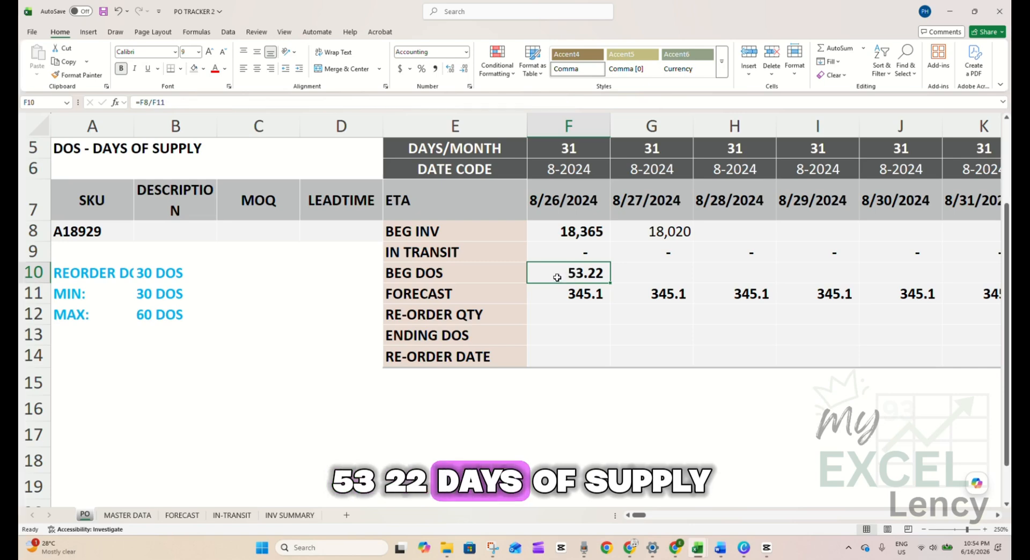
- Calculate the ending days of supply in F13 by dividing the next day's beginning inventory by the forecast, =G8/F11
left_click(554, 328)
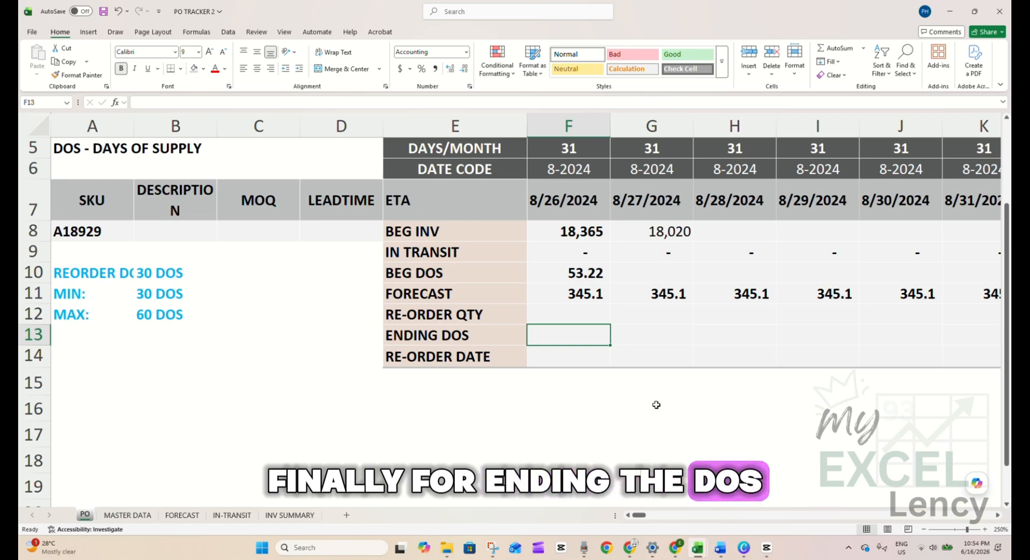
type("=")
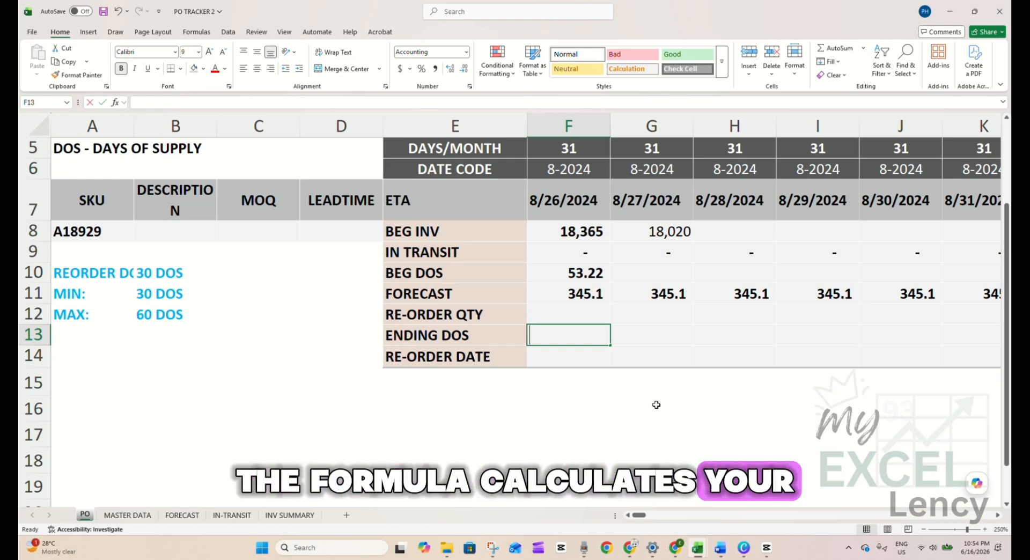
type("=")
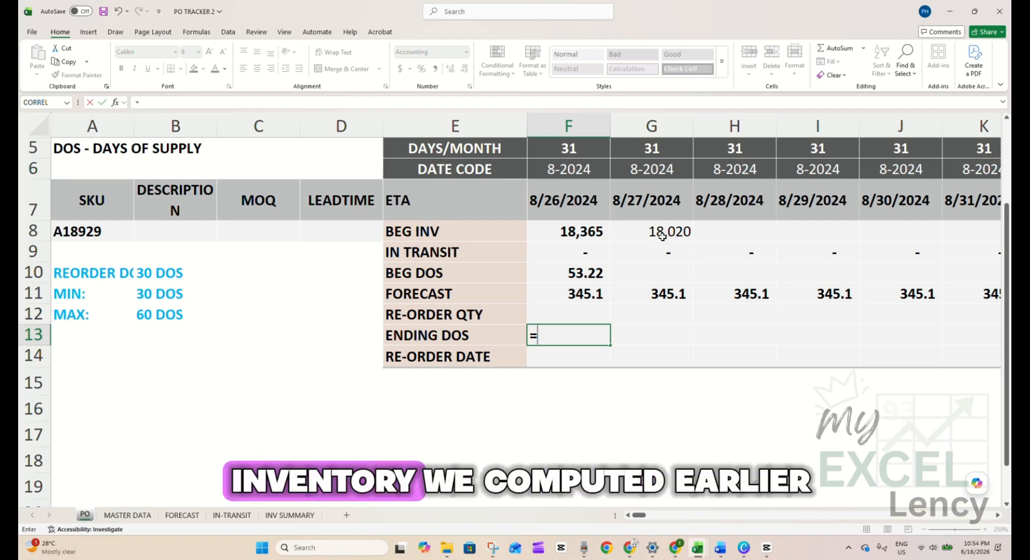
left_click(664, 232)
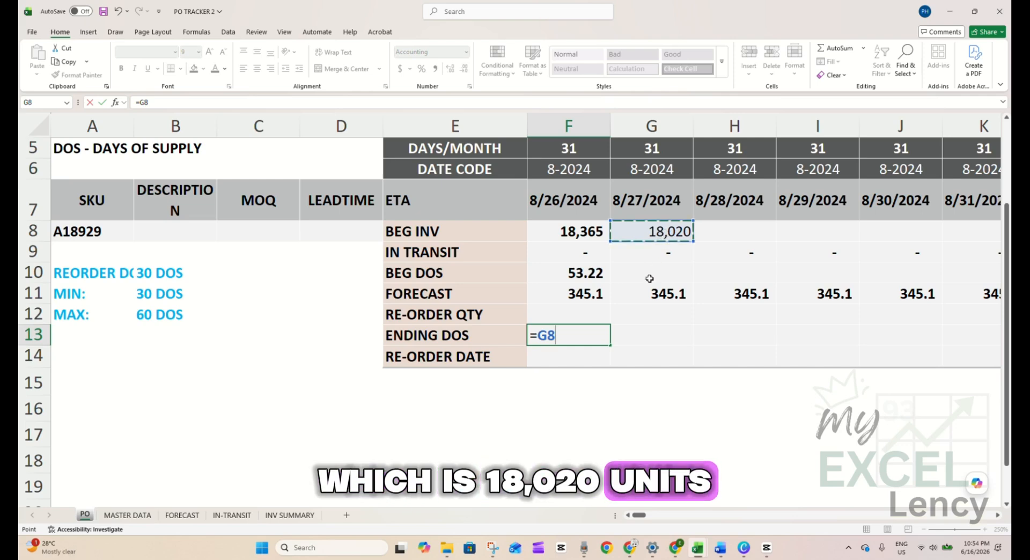
type("/")
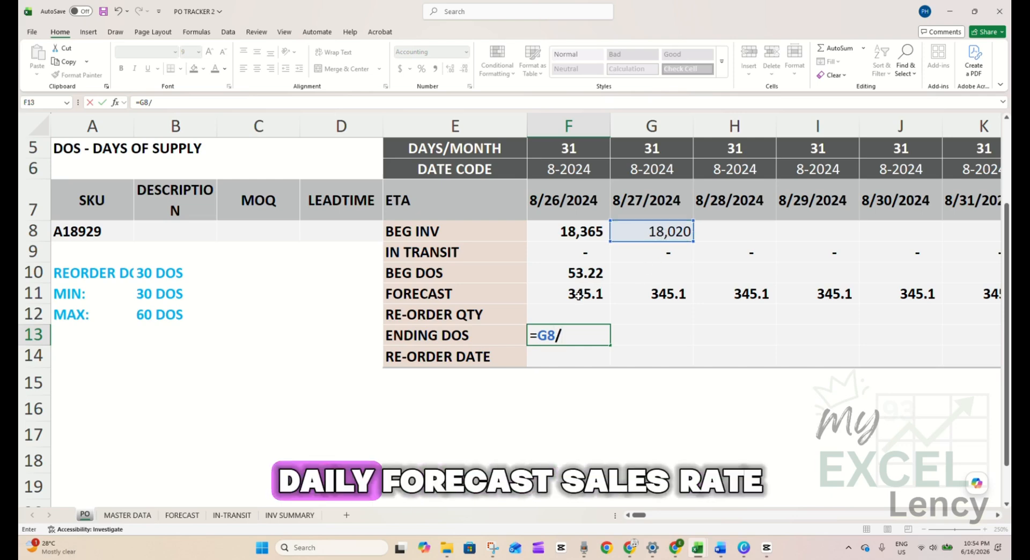
left_click(561, 294)
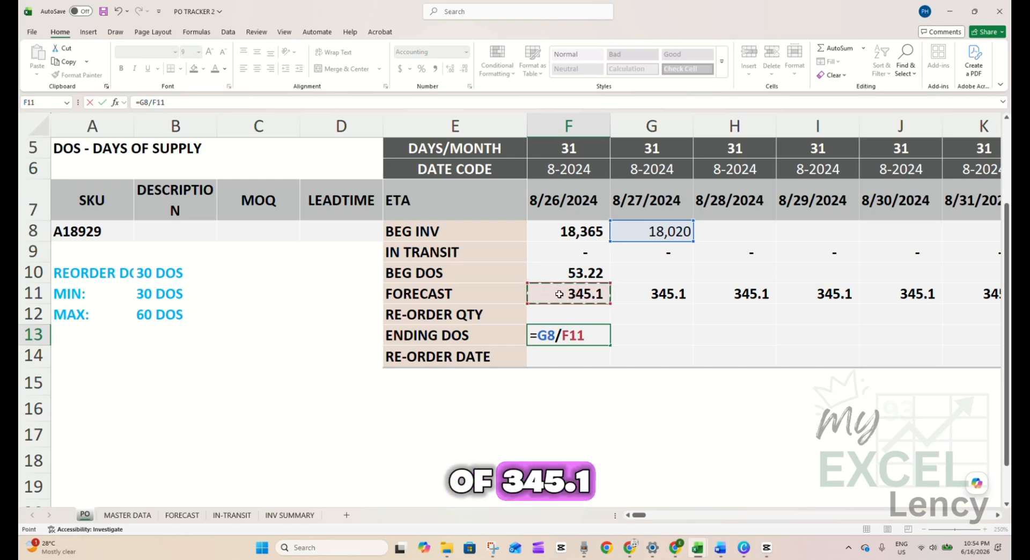
key("Return")
key("Up")
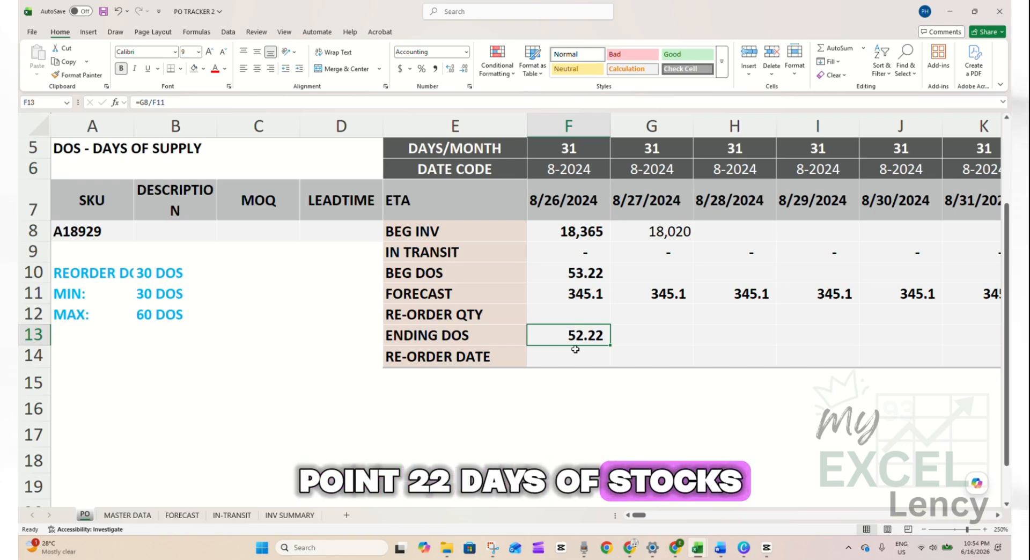
- Copy the ending days-of-supply formula from F13 across the ENDING DOS row to the last date column
key("ctrl+c")
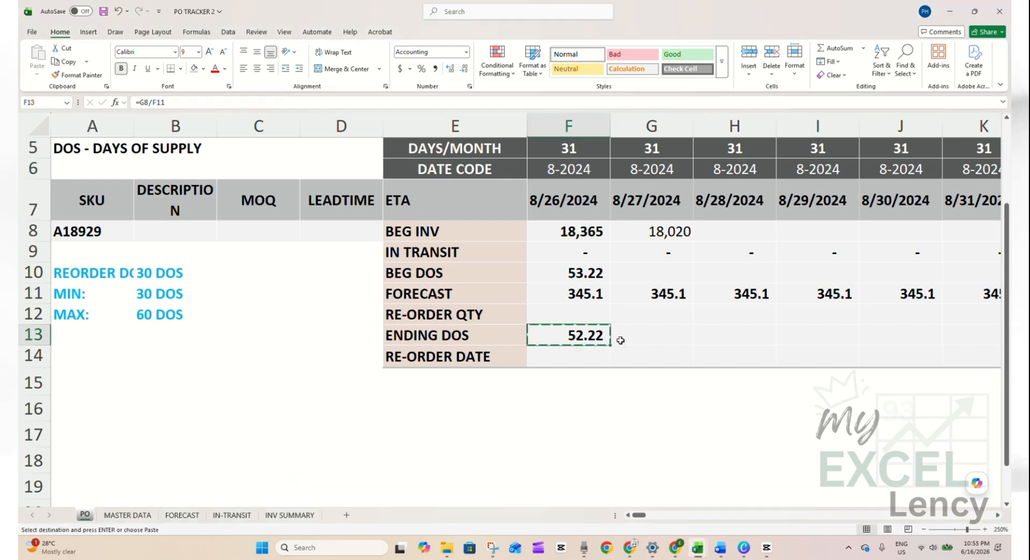
left_click(621, 341)
left_click_drag(639, 515, 714, 522)
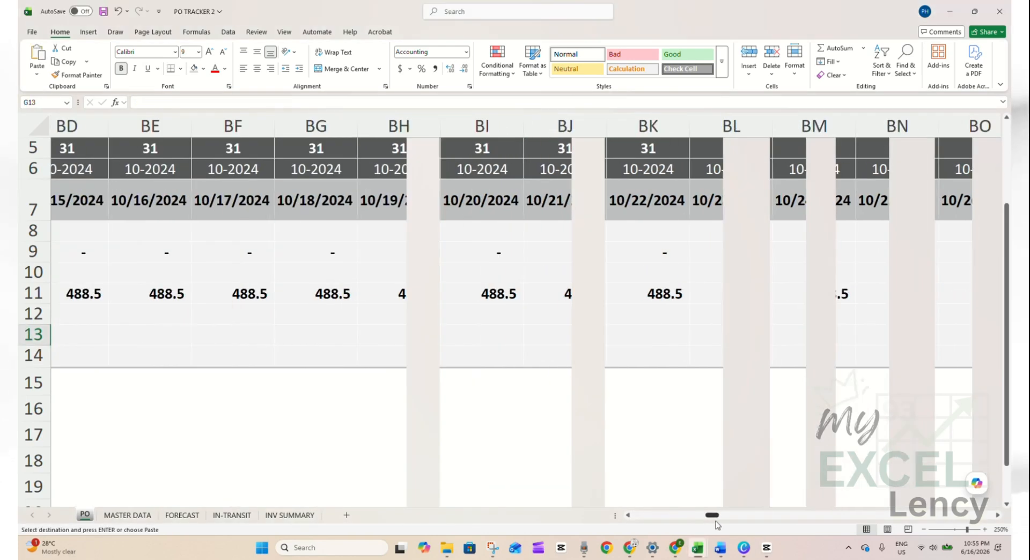
left_click(764, 296)
key("ctrl+Right")
key("Down")
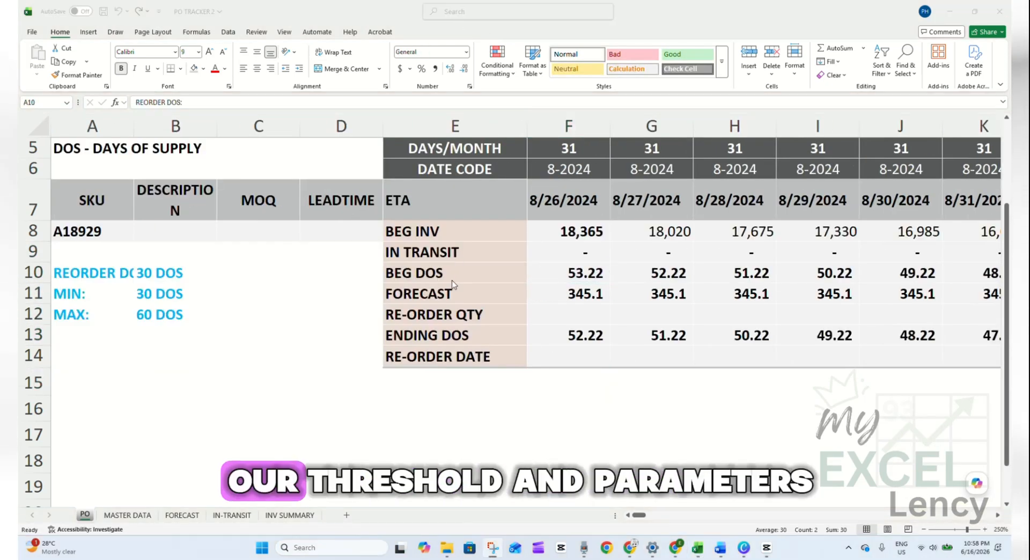
- Review the reorder, minimum and maximum days-of-supply thresholds in A10:B12
left_click_drag(119, 273, 176, 313)
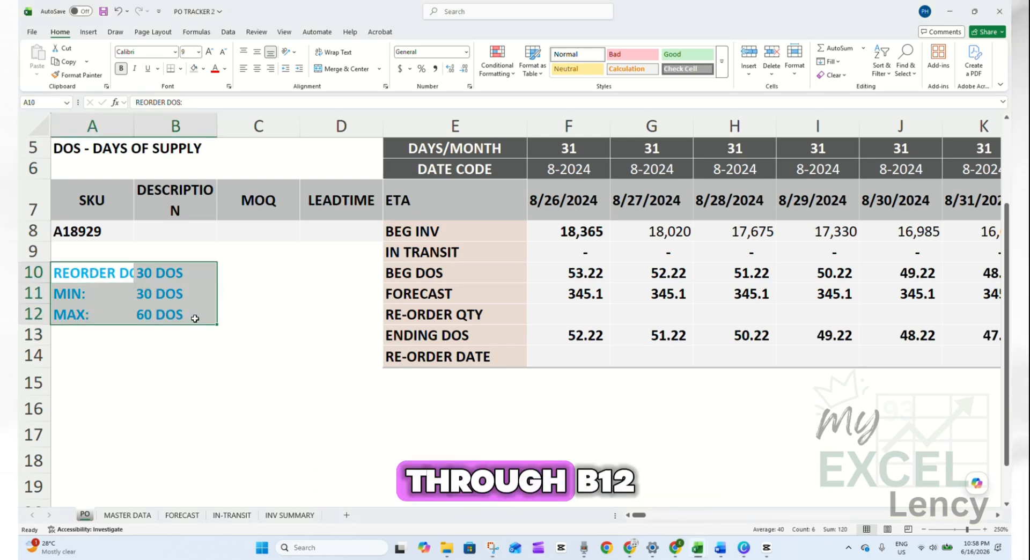
left_click_drag(173, 272, 177, 315)
left_click(177, 279)
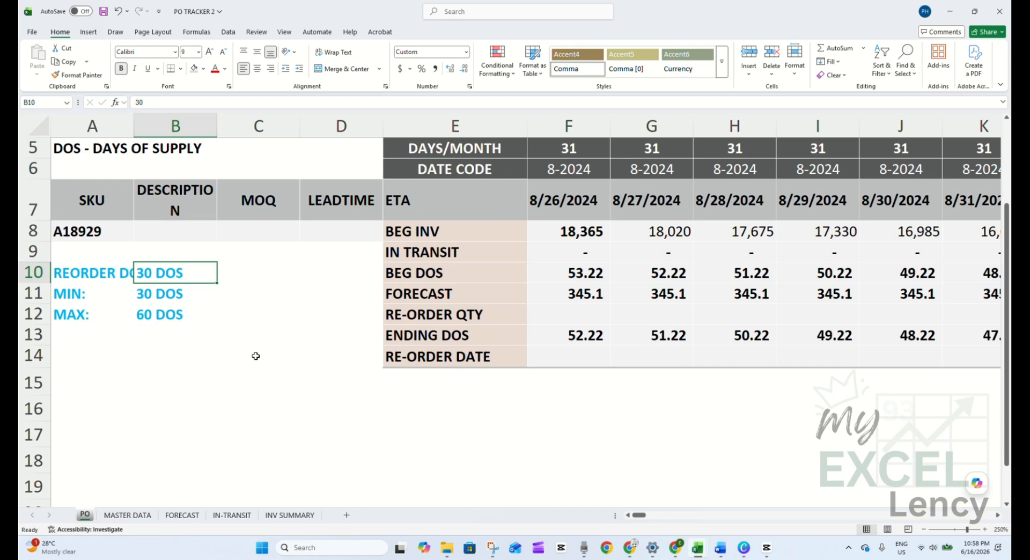
left_click_drag(121, 272, 159, 273)
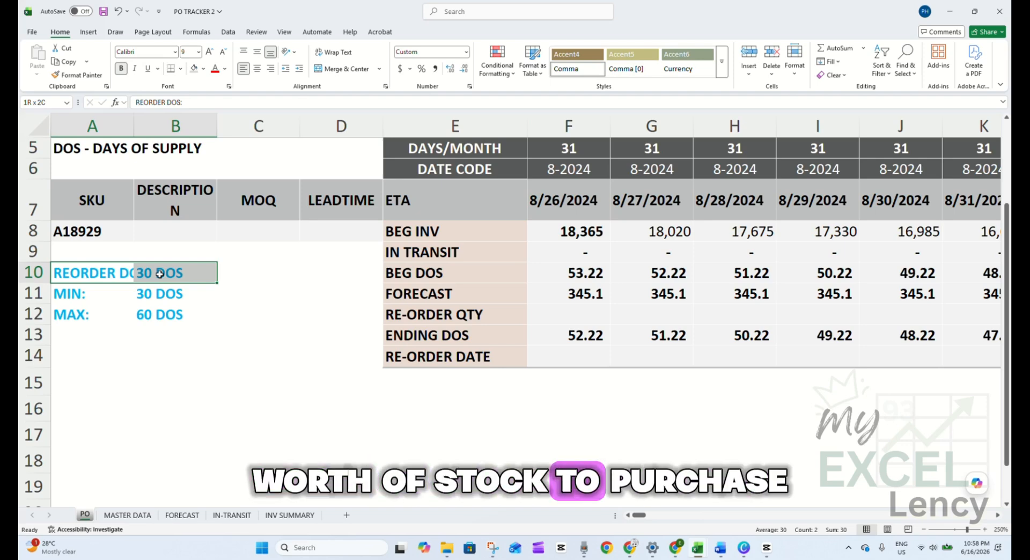
left_click_drag(160, 274, 159, 274)
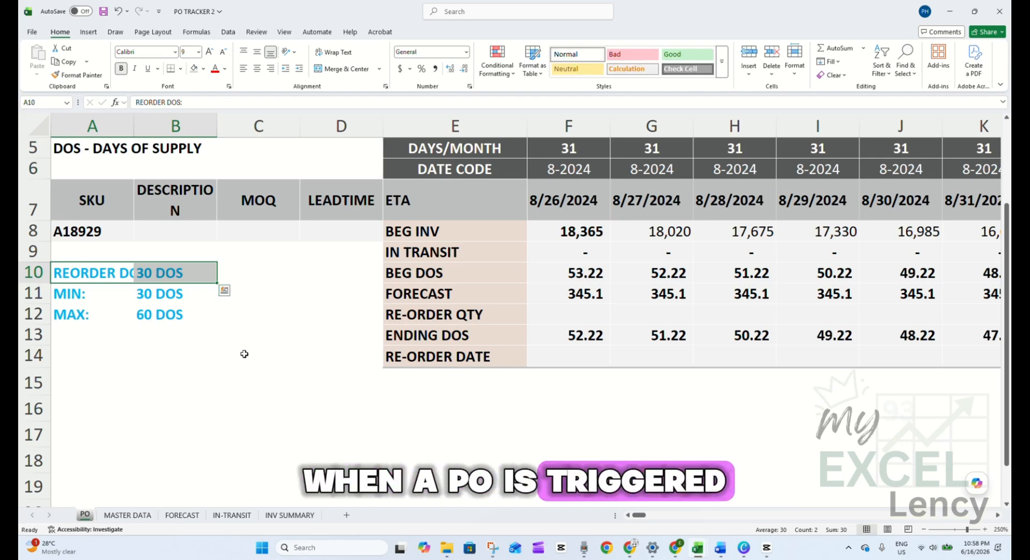
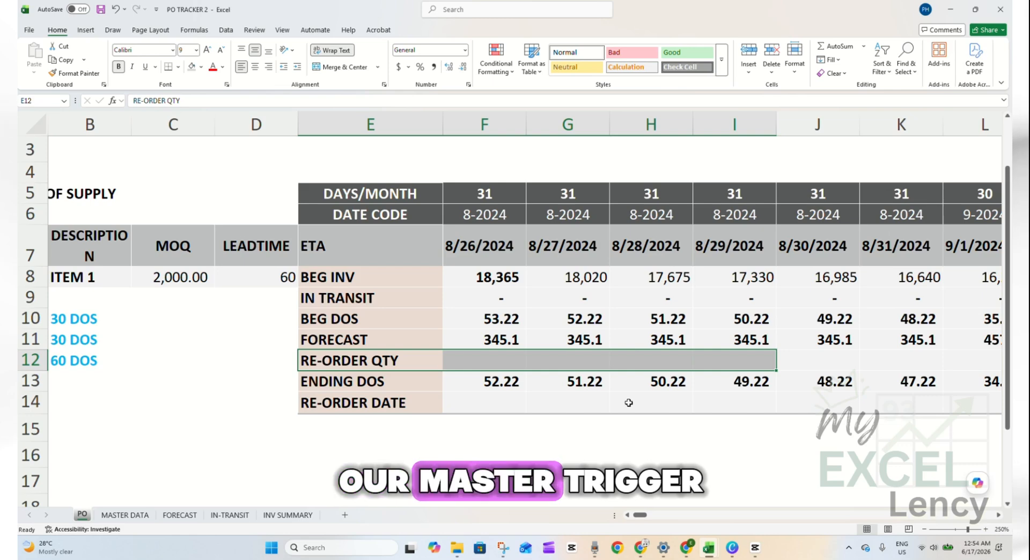
- Calculate the re-order quantity in F12 with =IF(F10<=B$11, $B10*F$11,0)
left_click(466, 360)
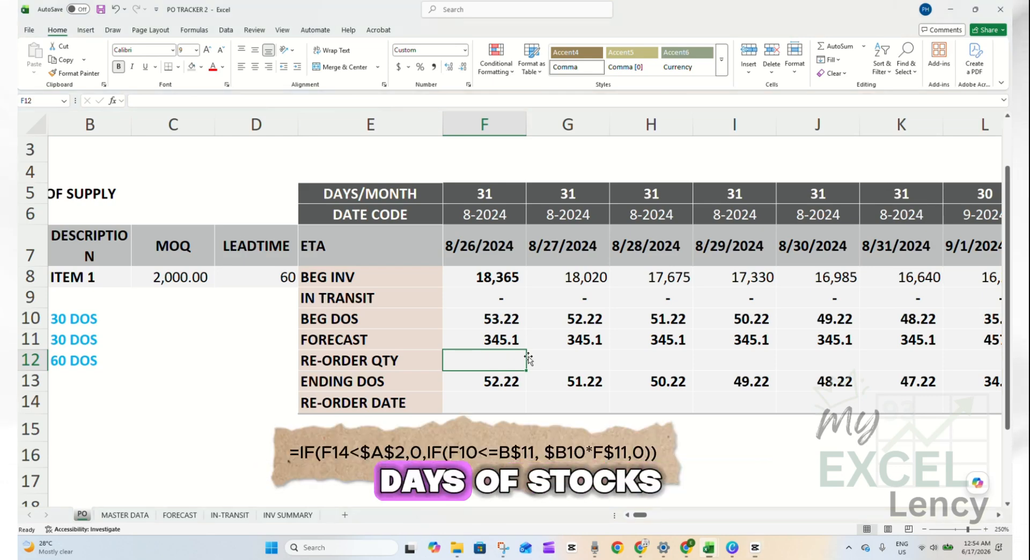
type("=if(")
left_click(493, 318)
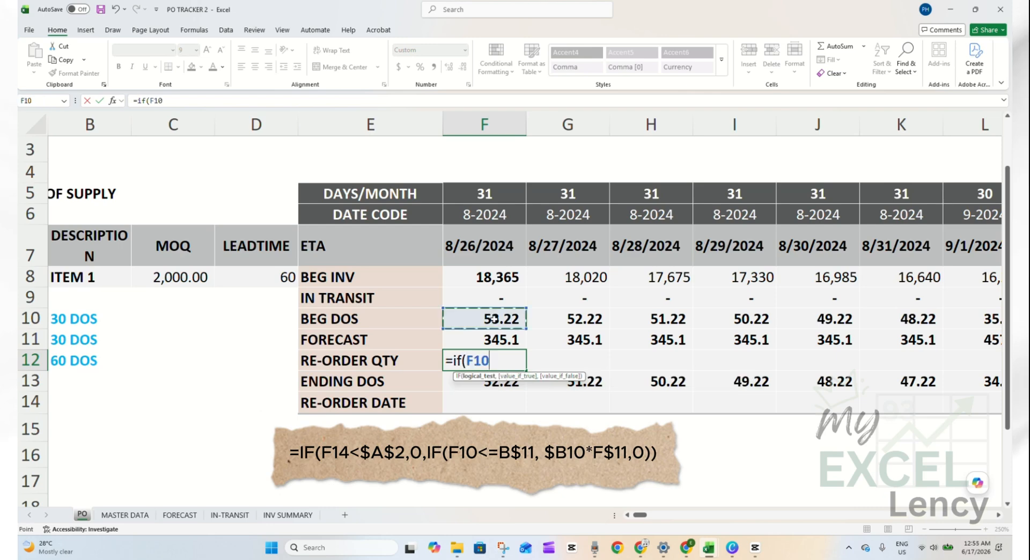
type("<=")
left_click(80, 339)
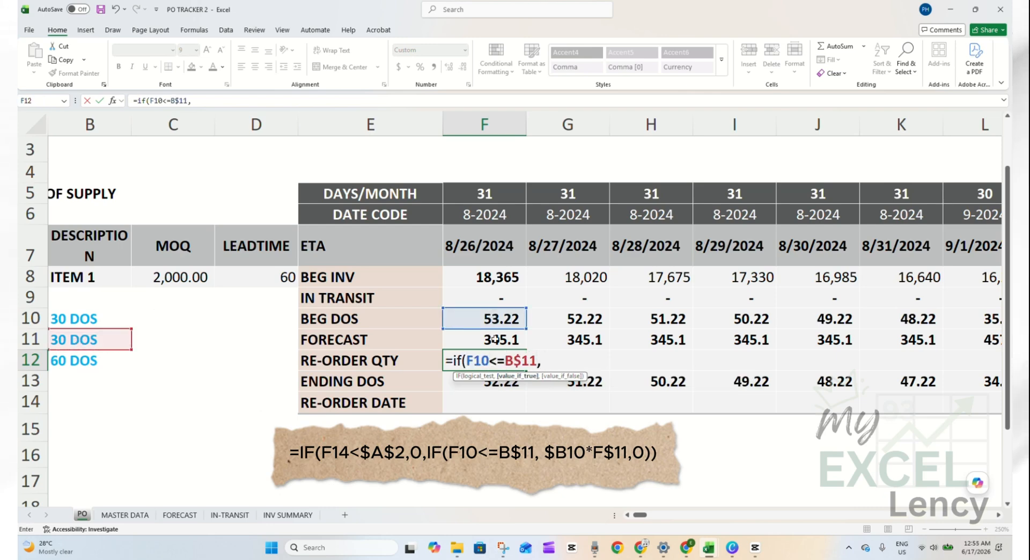
left_click(87, 319)
type("*")
left_click(481, 340)
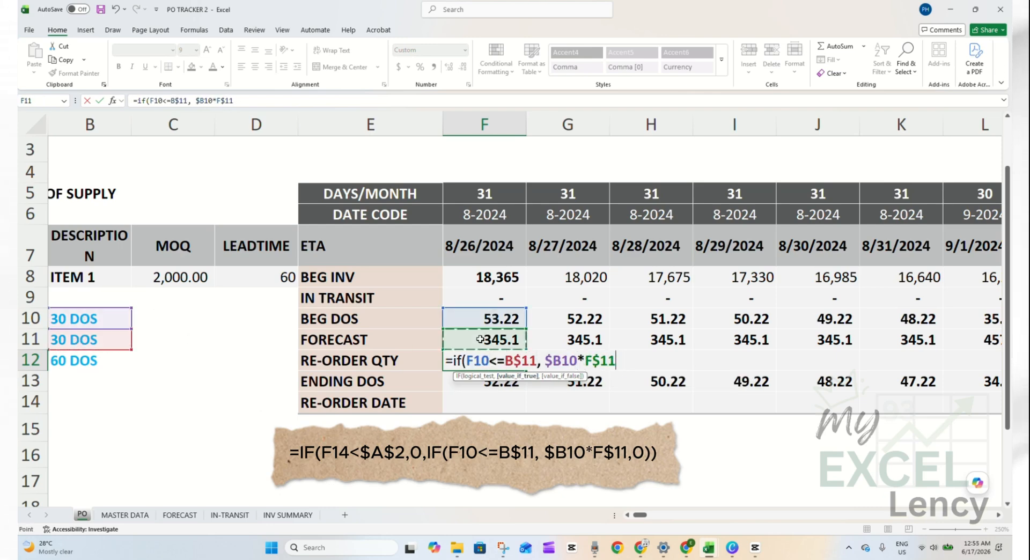
type(",0)")
key("Return")
- Wrap the F12 formula in a re-order date check so it reads =IF(F14<$A$2,0,IF(F10<=B$11, $B10*F$11,0))
key("Up")
left_click(138, 101)
type("if(")
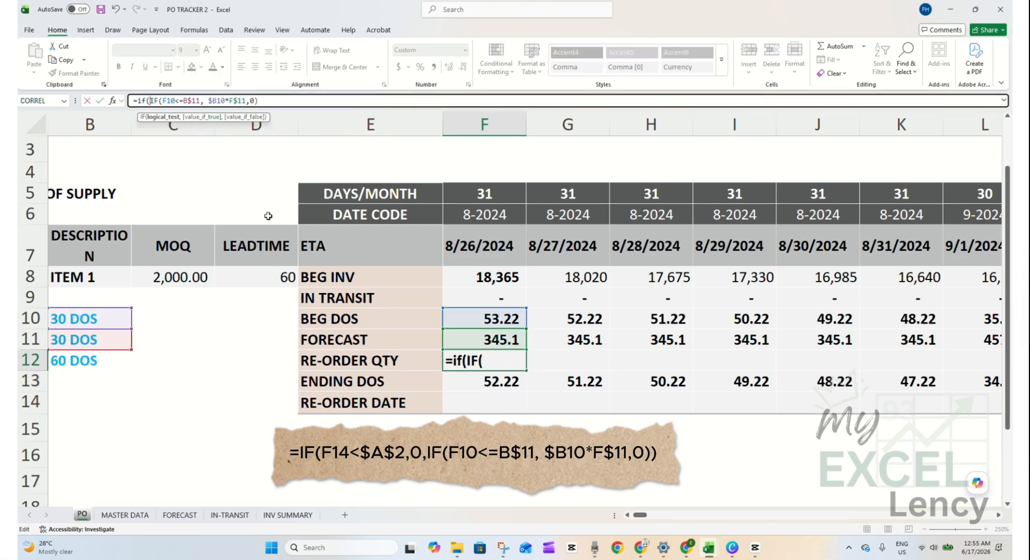
left_click(486, 402)
type("<")
left_click(627, 516)
scroll(74, 185, "up", 1)
left_click(74, 186)
key("F4")
type(",0,")
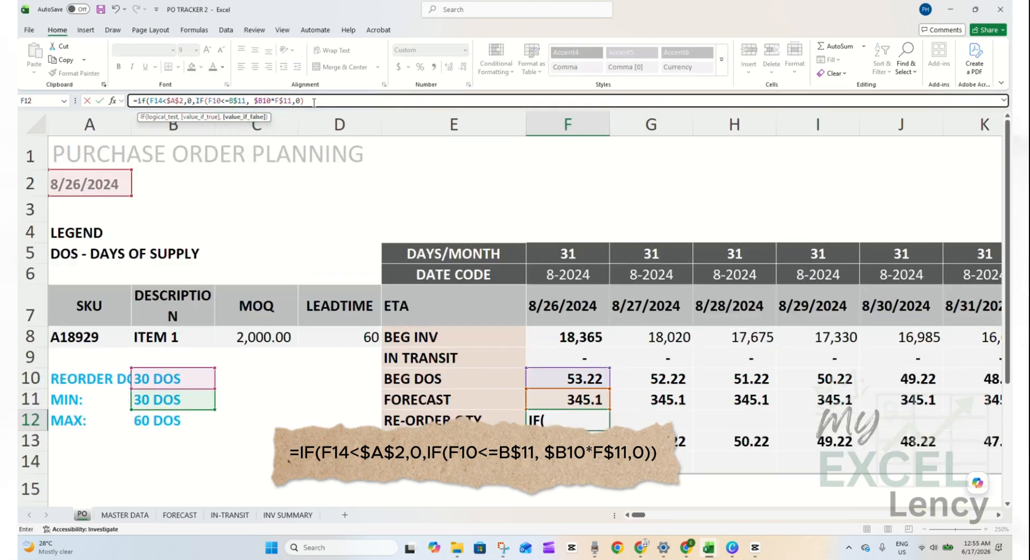
key("Return")
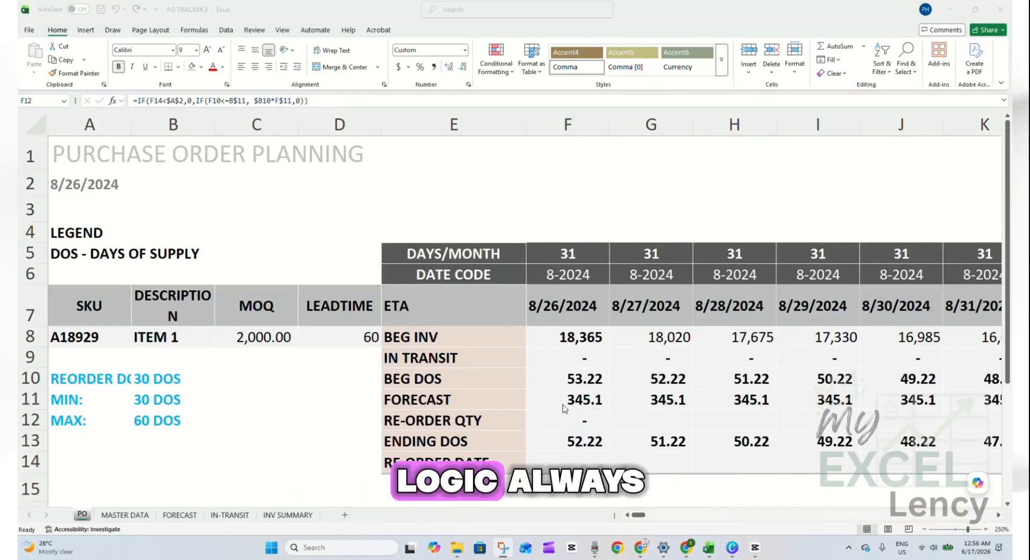
- Check the F12 re-order quantity formula against the beginning DOS, forecast, MOQ, and reorder, minimum and maximum DOS cells
left_click(565, 420)
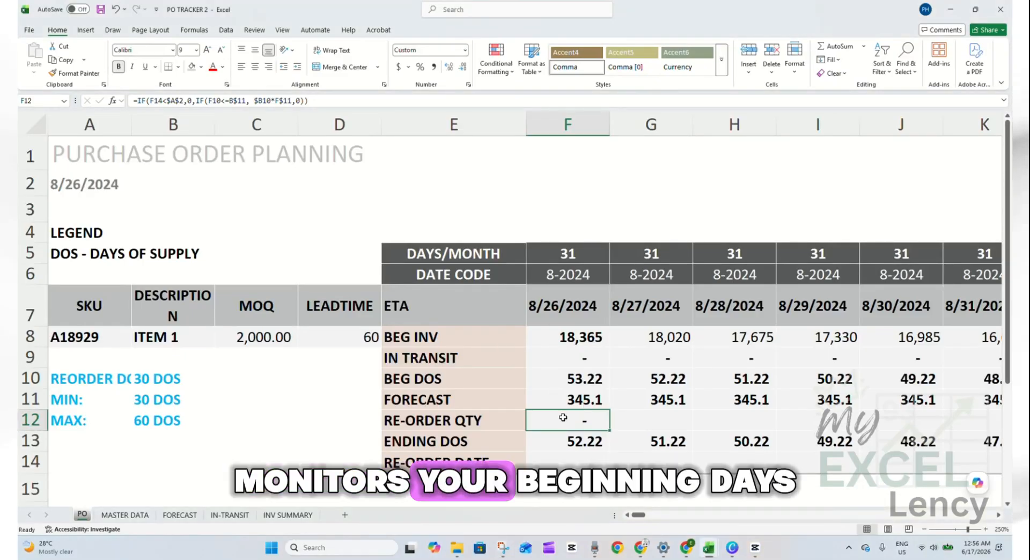
double_click(563, 421)
key("Escape")
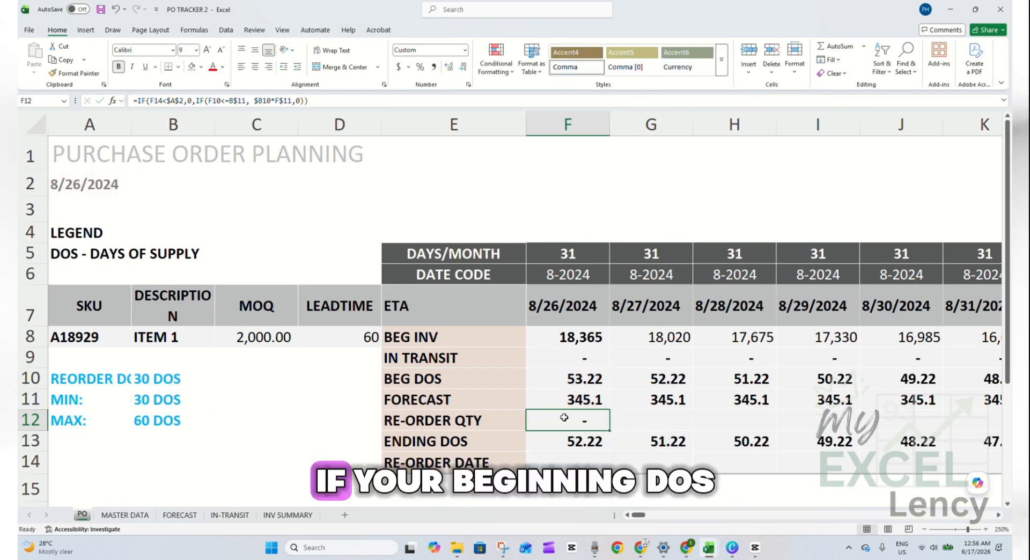
left_click(570, 379)
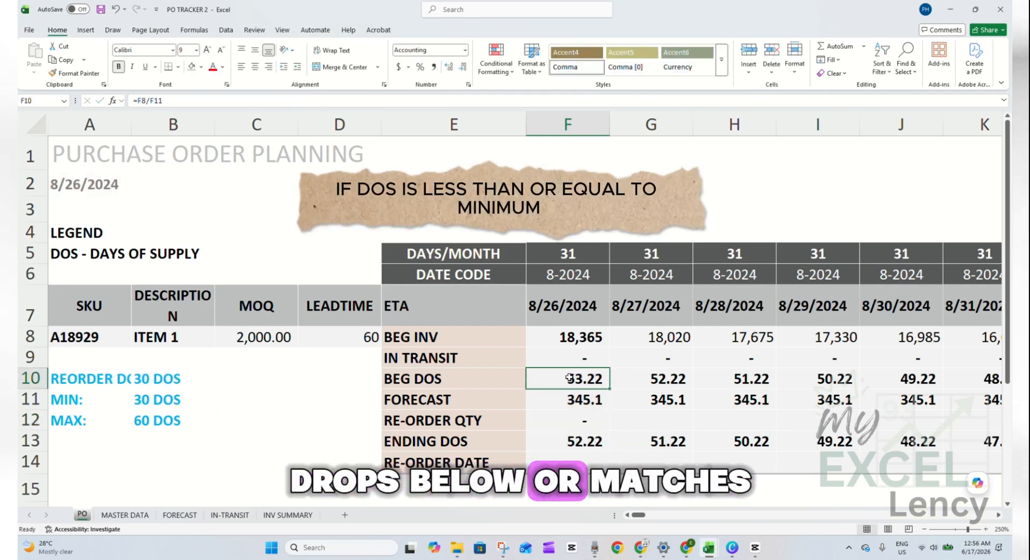
left_click(162, 400)
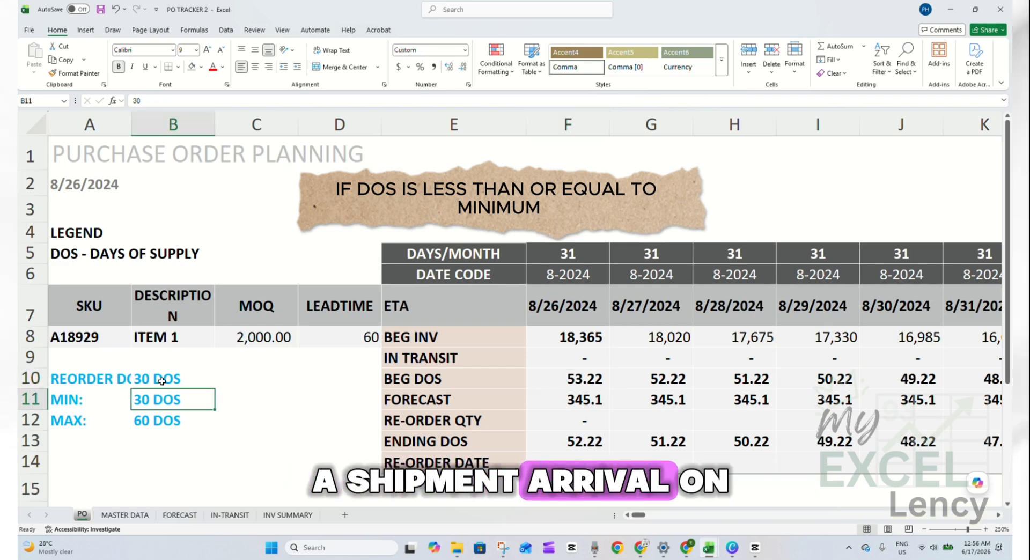
left_click(564, 423)
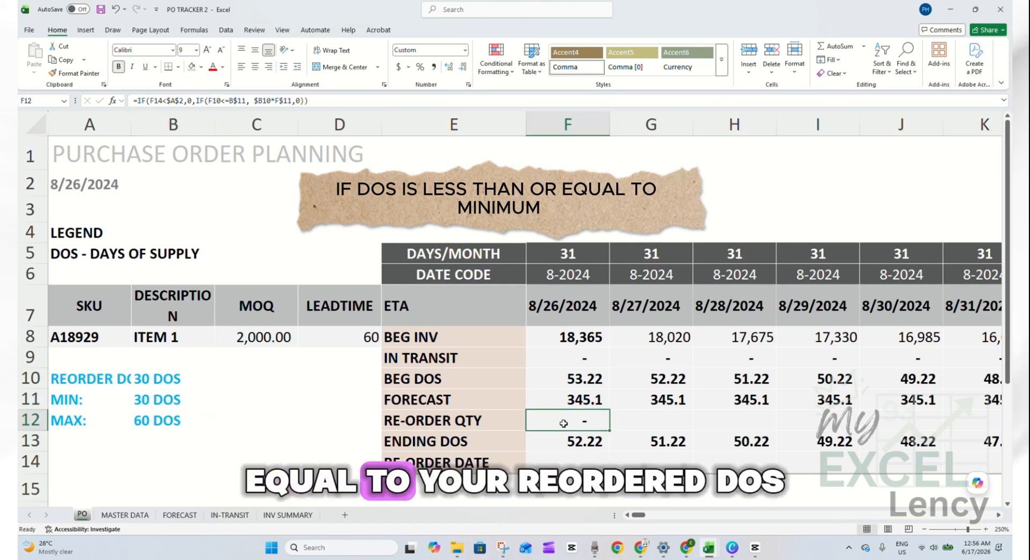
left_click(160, 381)
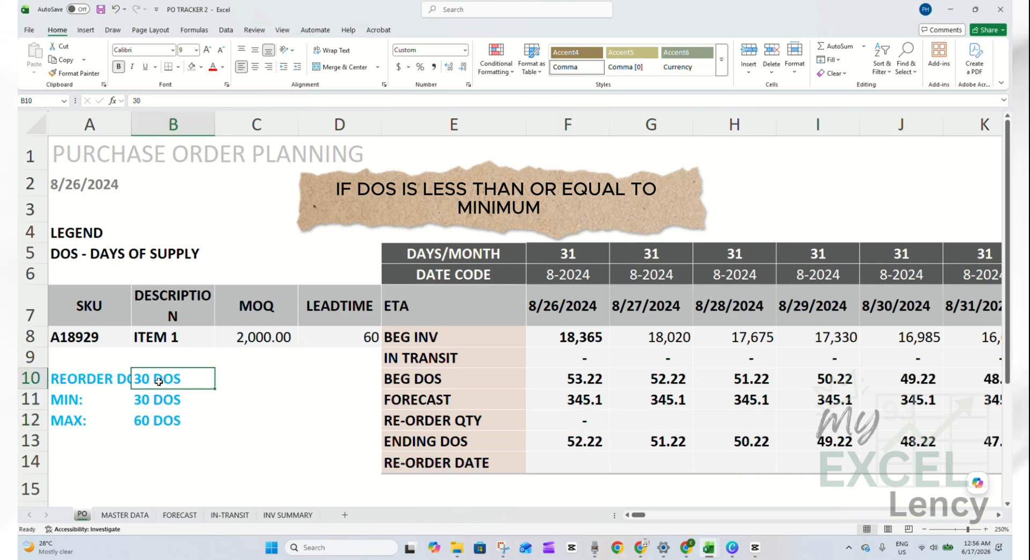
left_click(573, 400)
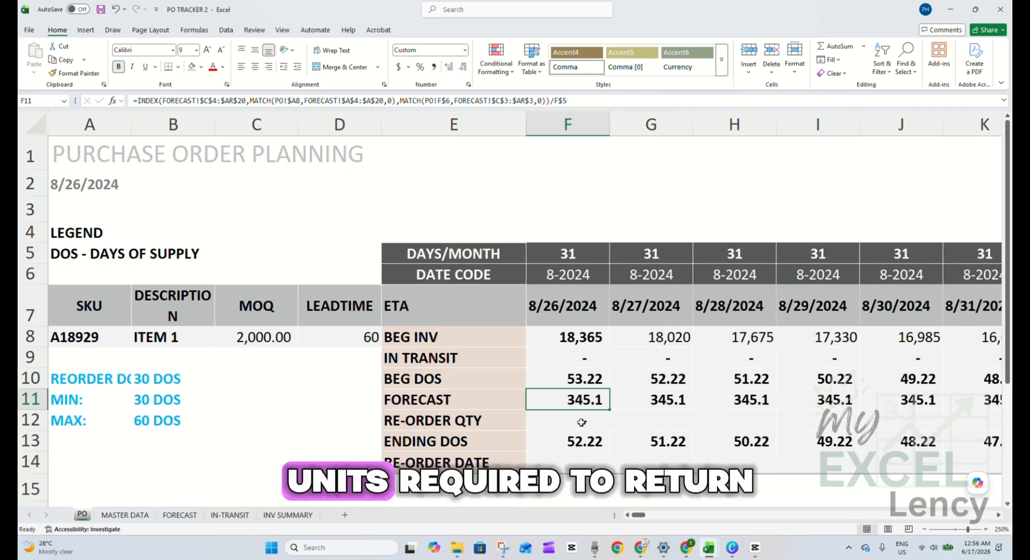
left_click(582, 422)
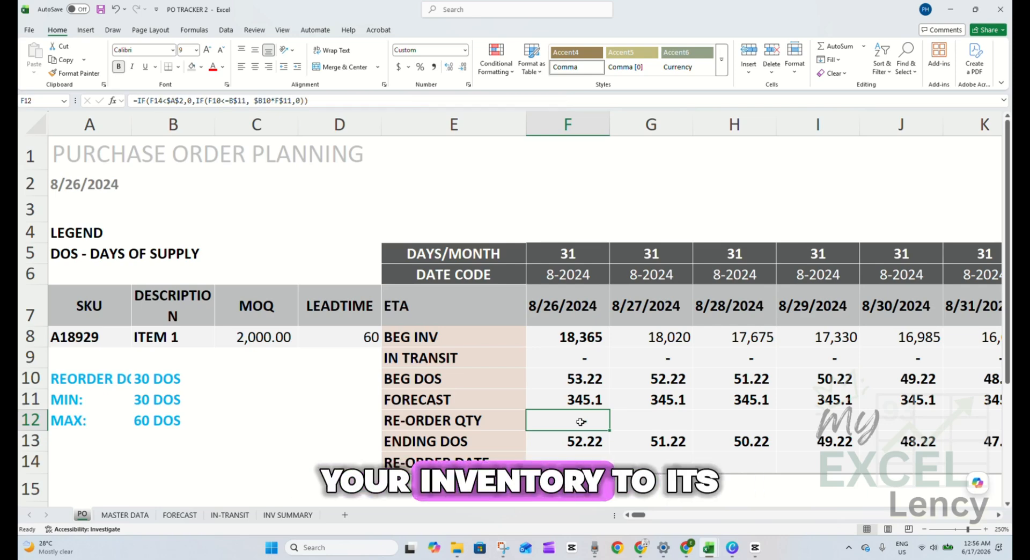
left_click(179, 424)
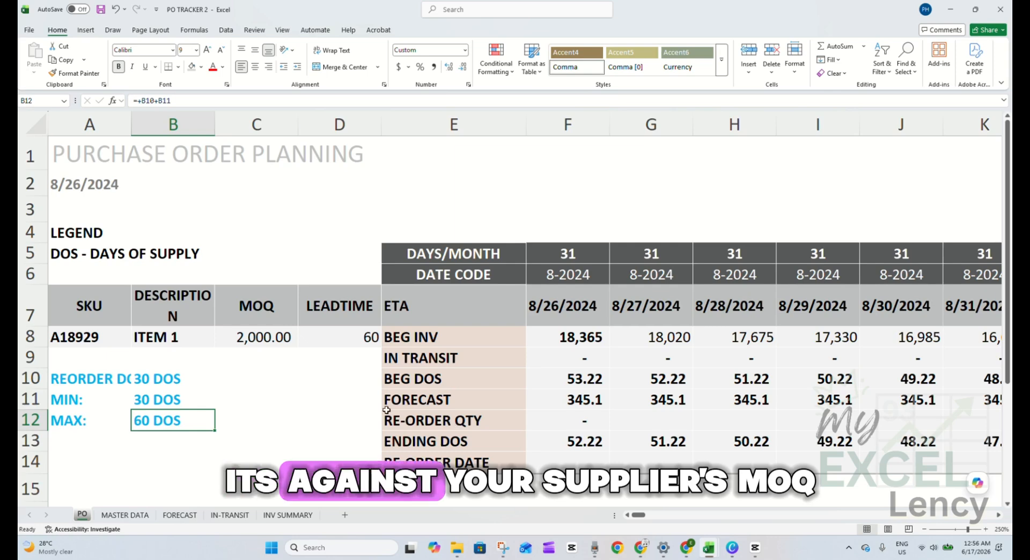
left_click(261, 341)
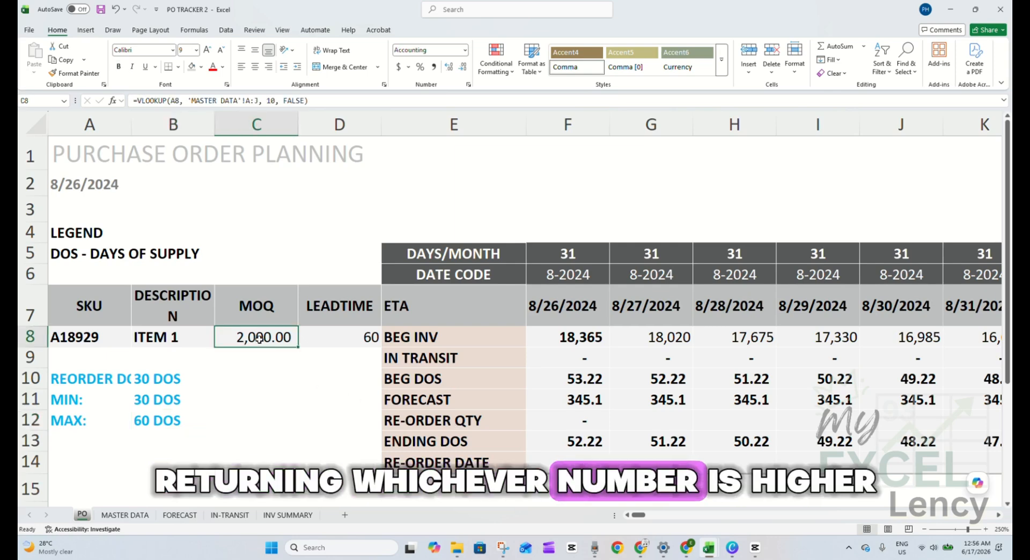
- Copy the F12 re-order quantity formula across the RE-ORDER QTY row to the last date column, pasting formulas only
left_click(564, 423)
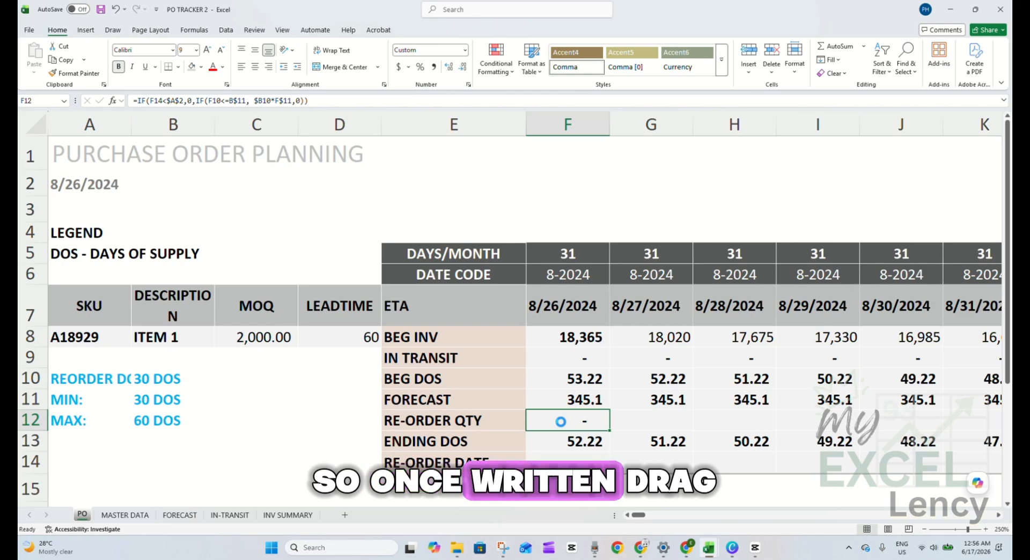
key("ctrl+c")
key("Down")
key("ctrl+Right")
key("Up")
key("ctrl+shift+Left")
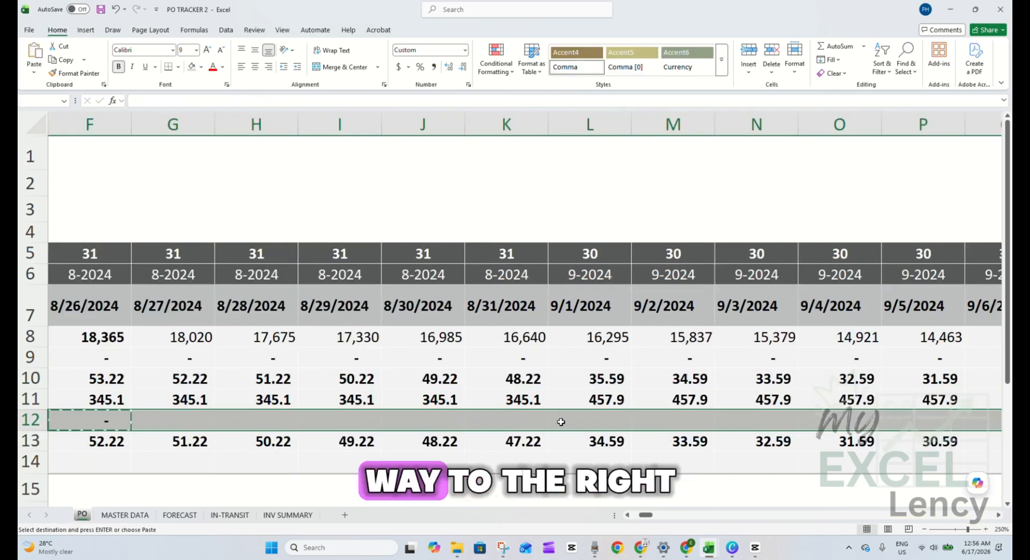
key("shift+F10")
key("f")
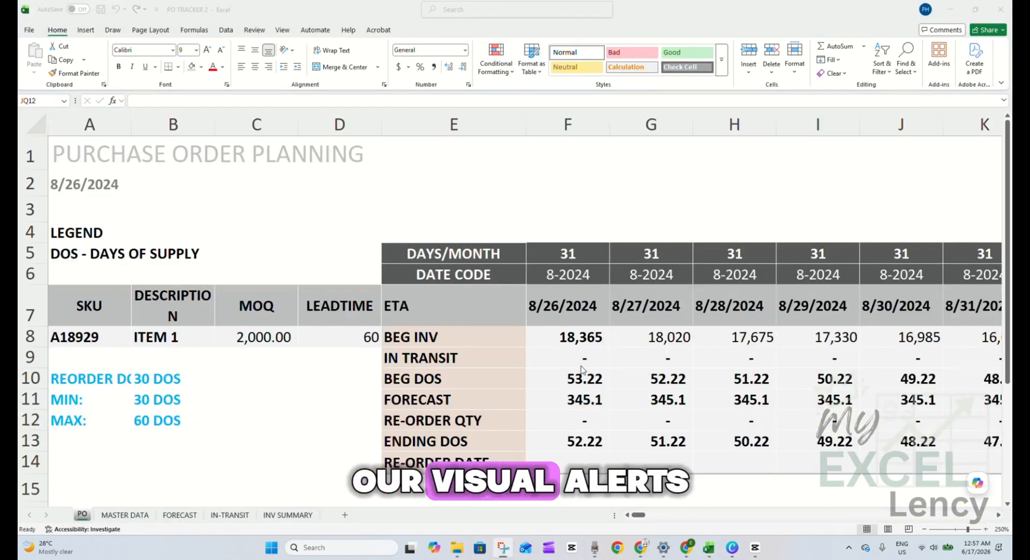
- Start a formula-based conditional formatting rule for the beginning DOS cell F10, using the formula =F10<=$B11
left_click(561, 379)
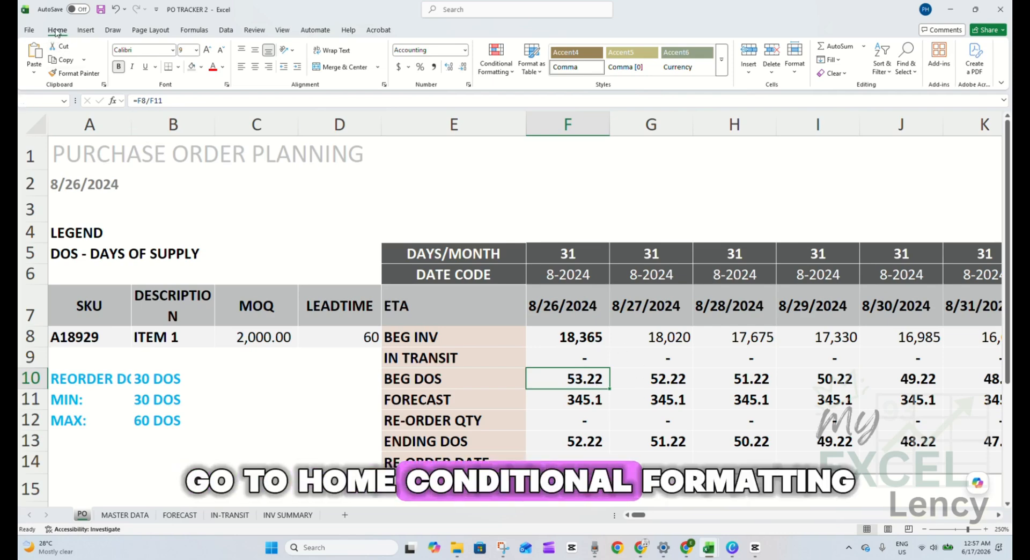
left_click(496, 65)
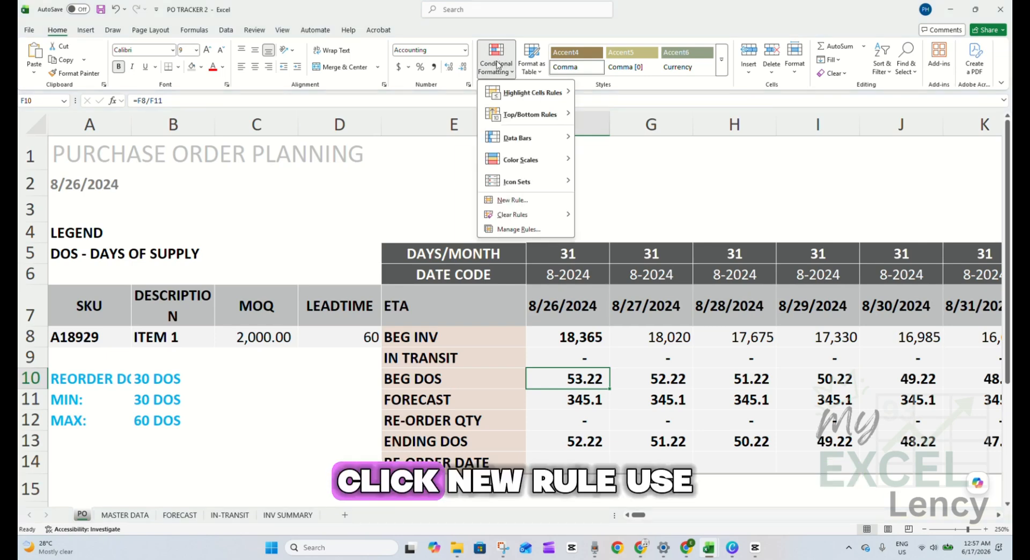
left_click(524, 204)
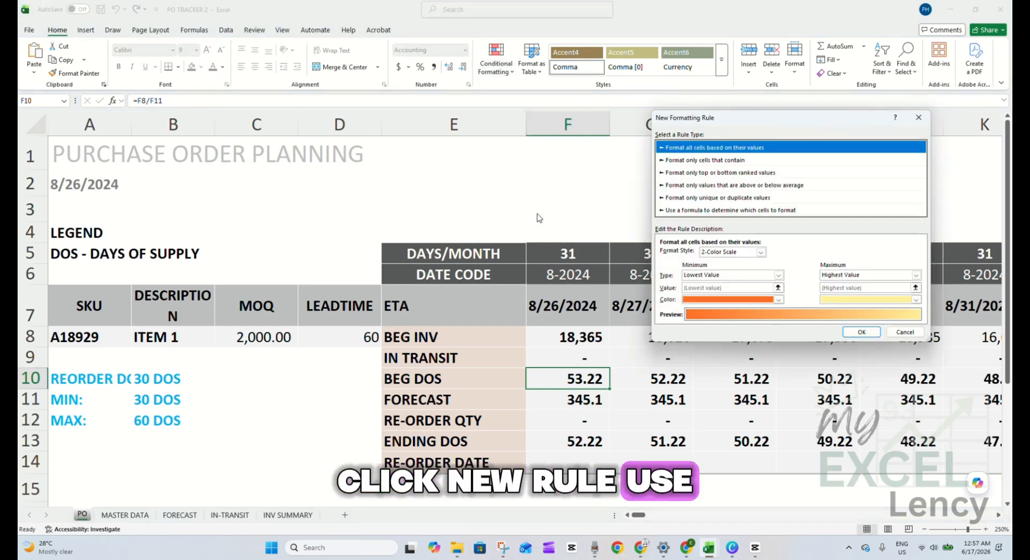
left_click(696, 211)
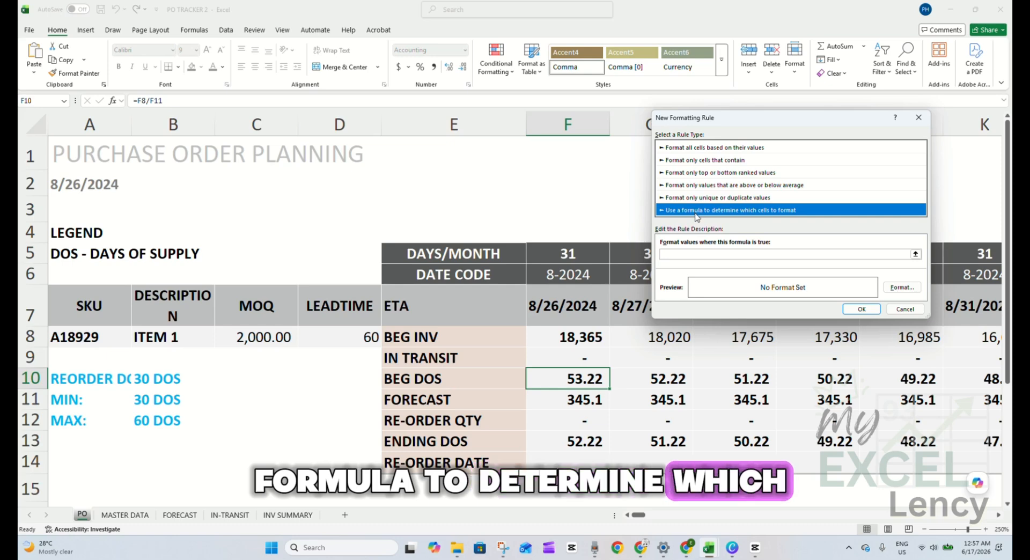
left_click(695, 256)
type("=F10<=$B11")
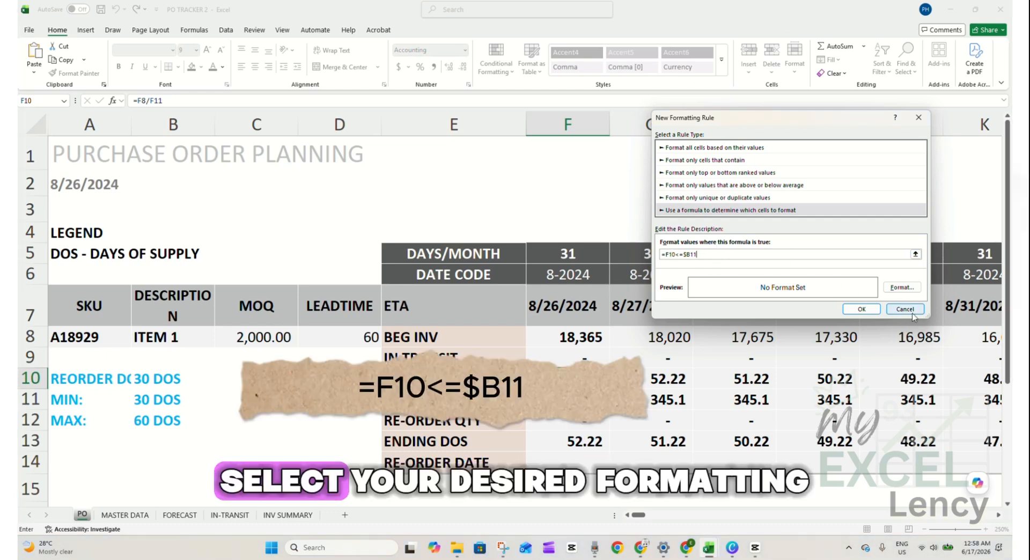
- Give the new formatting rule a light blue fill and save the rule
left_click(906, 289)
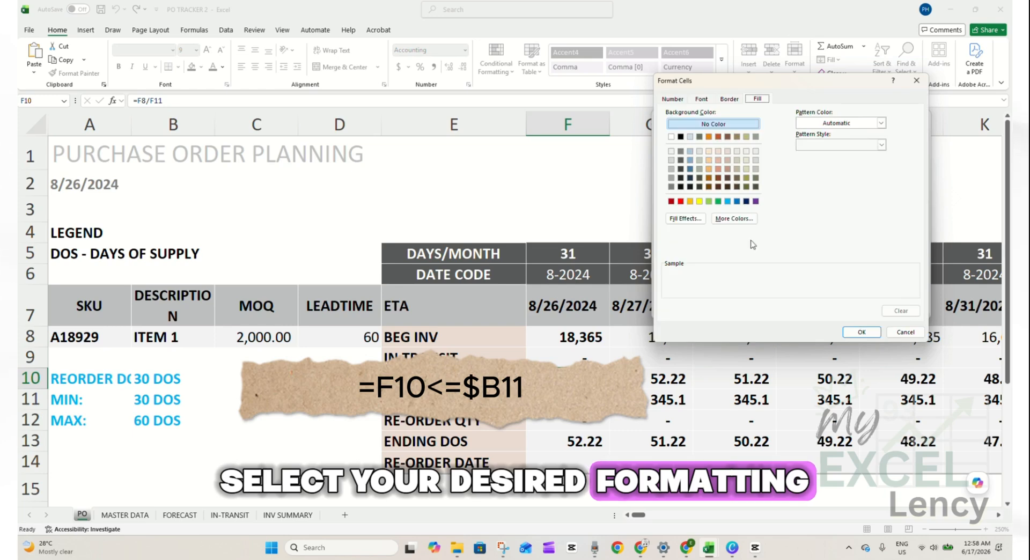
left_click(691, 152)
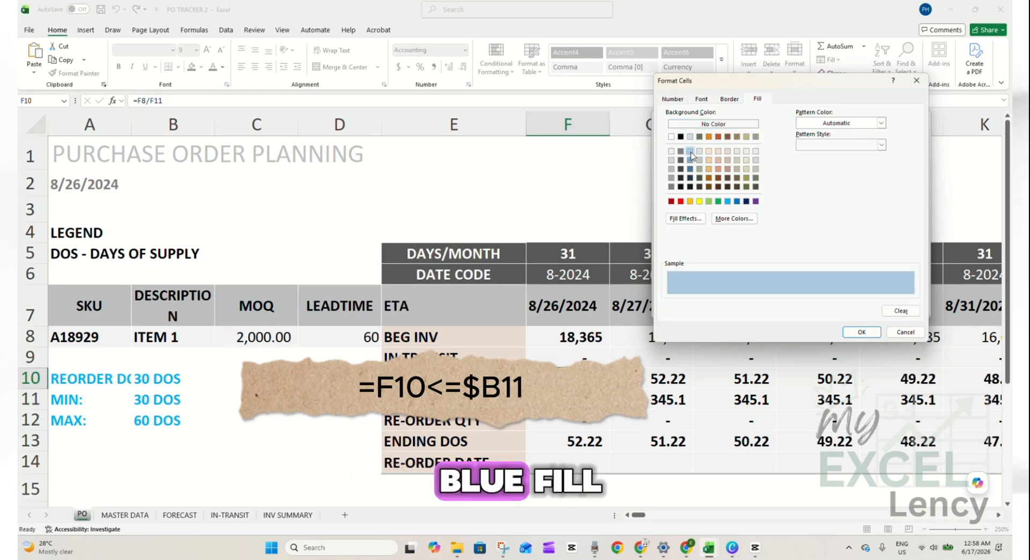
left_click(862, 332)
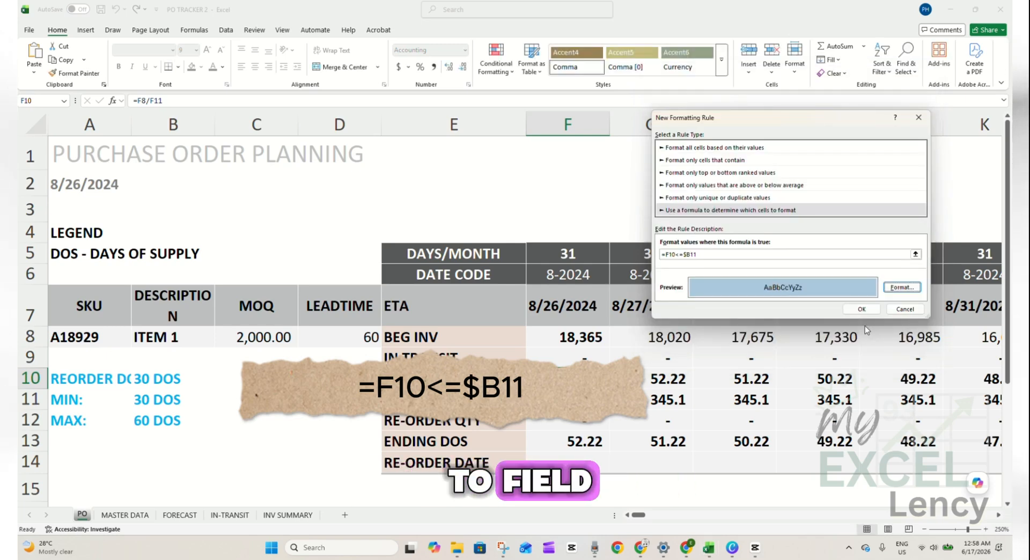
left_click_drag(802, 120, 698, 132)
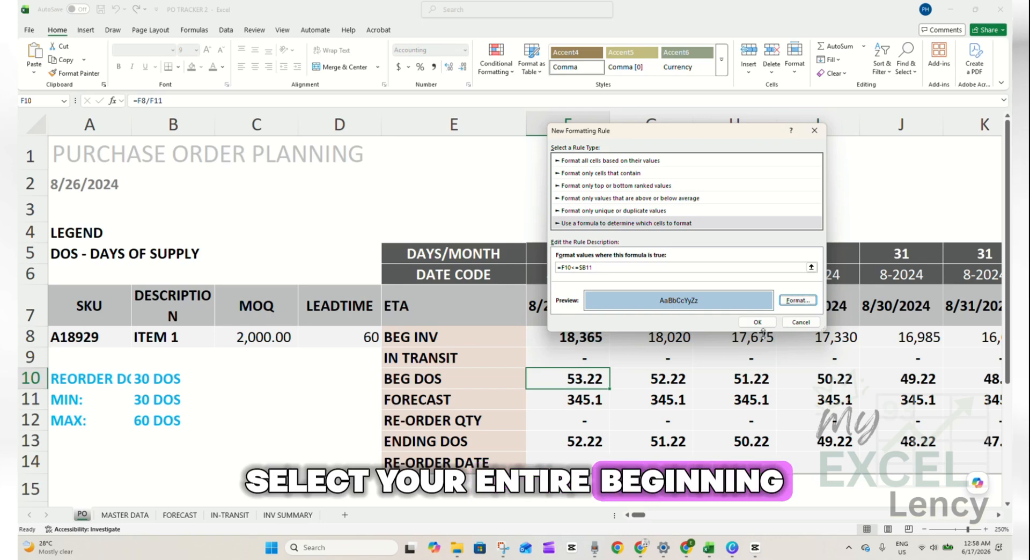
left_click(757, 322)
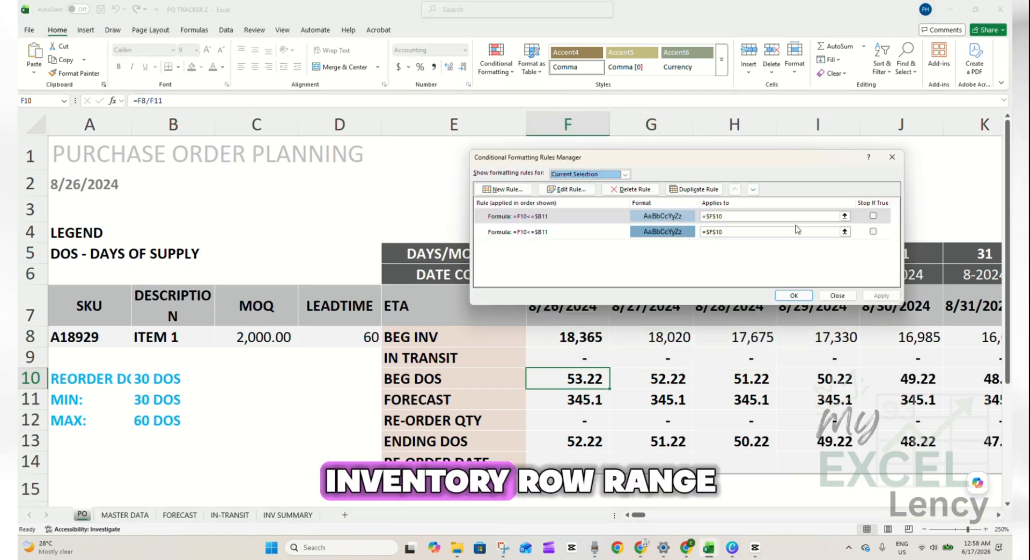
- Extend the light blue rule's applied range to =$F$10:$JP$10 so it covers the whole BEG DOS row
left_click(844, 216)
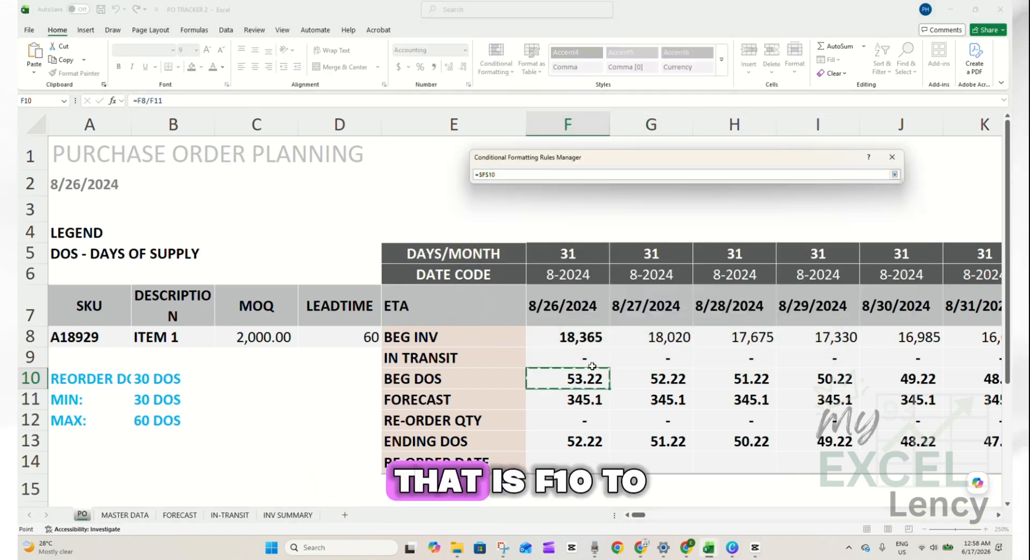
key("ctrl+shift+Right")
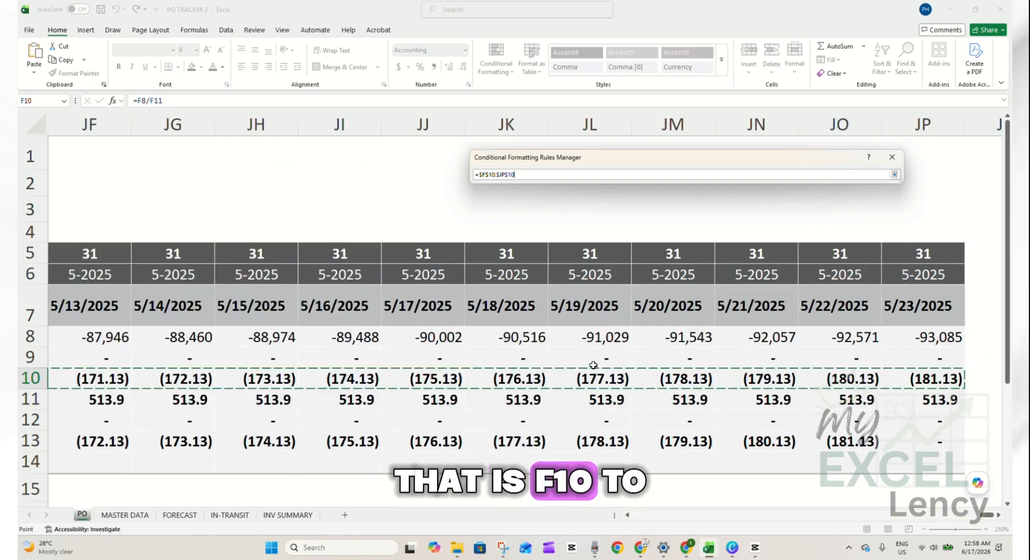
left_click(895, 174)
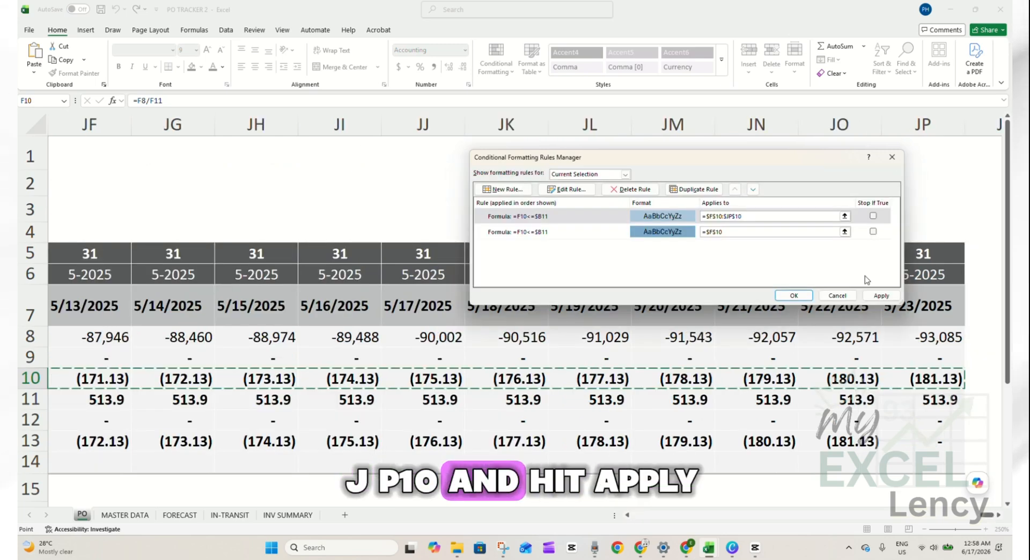
left_click(880, 296)
left_click(799, 296)
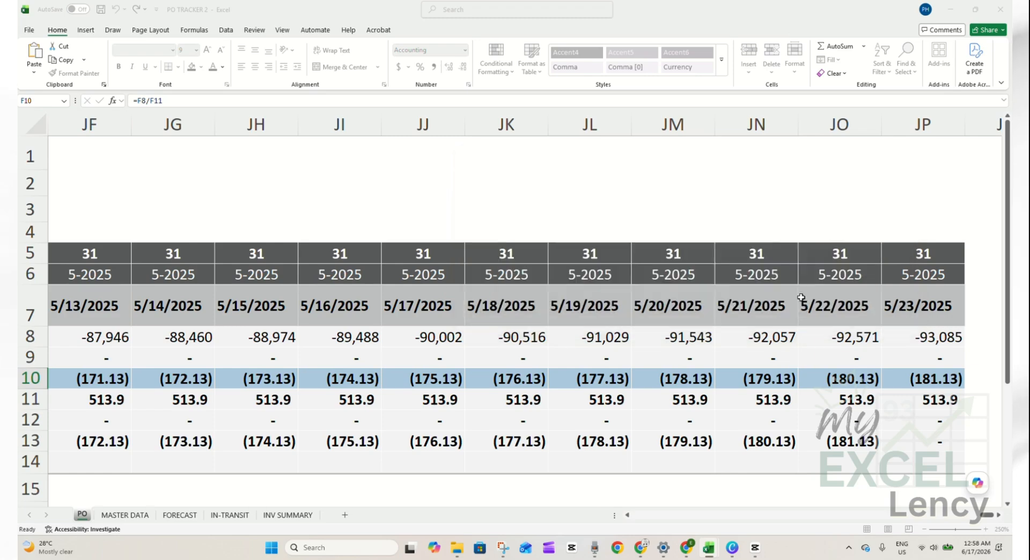
- Examine the blue-highlighted BEG DOS cells in early September 2024 against the in-transit quantity due on 9/10/2024
left_click_drag(984, 519, 696, 532)
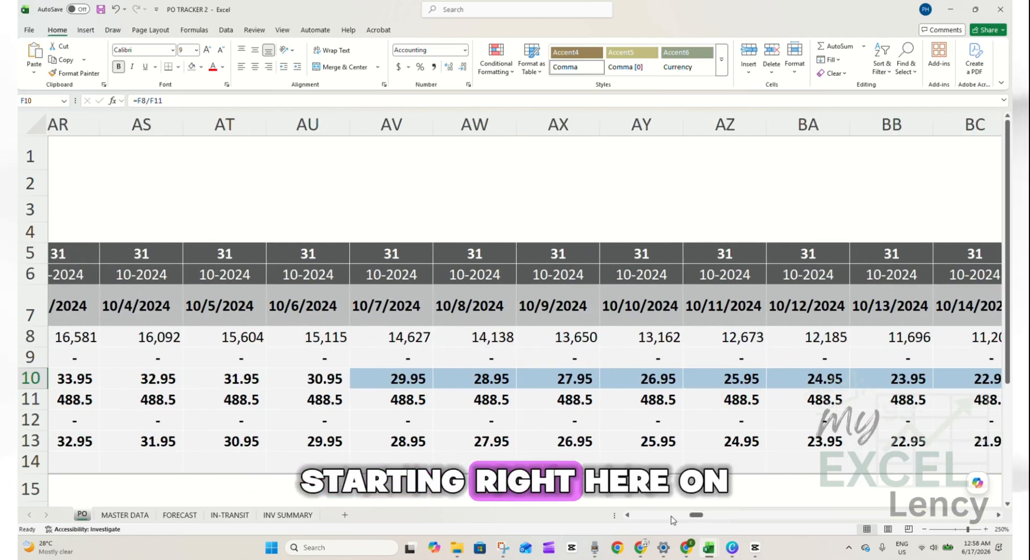
left_click_drag(700, 517, 662, 518)
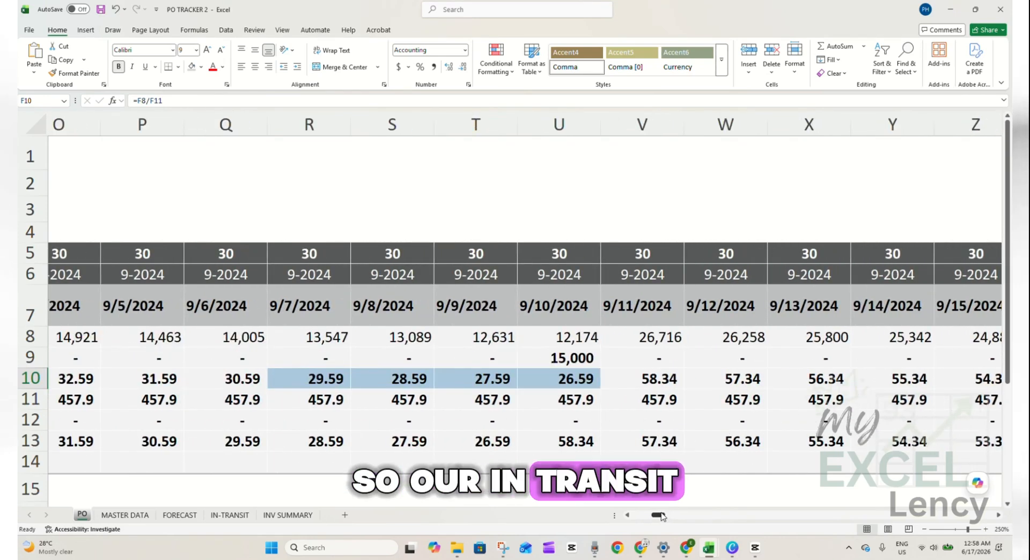
left_click(323, 378)
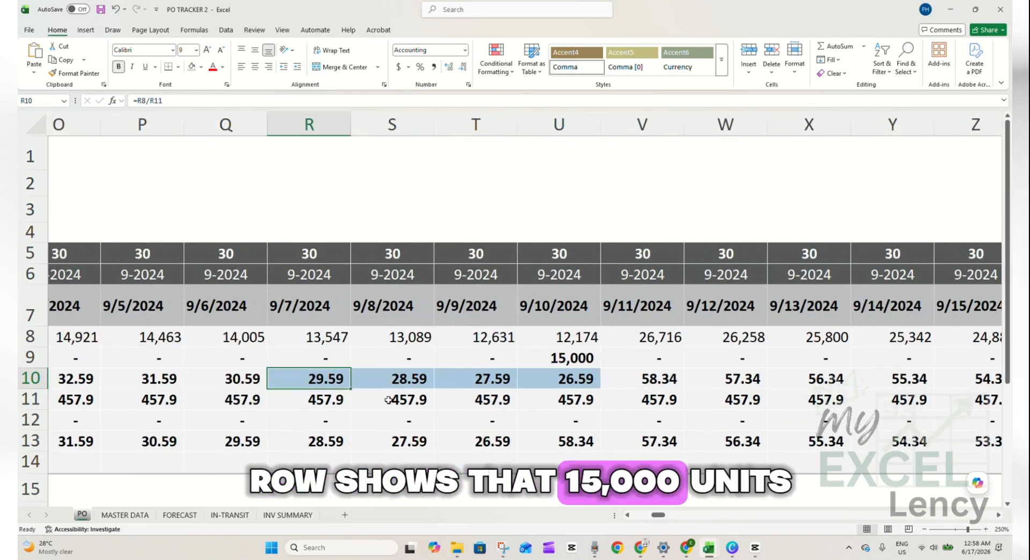
left_click_drag(562, 358, 566, 377)
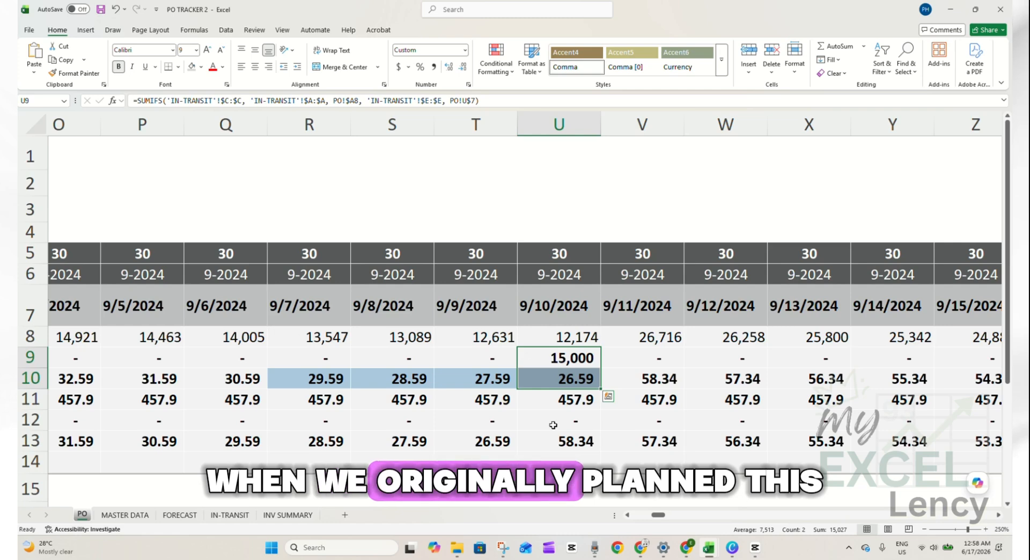
left_click_drag(246, 381, 292, 378)
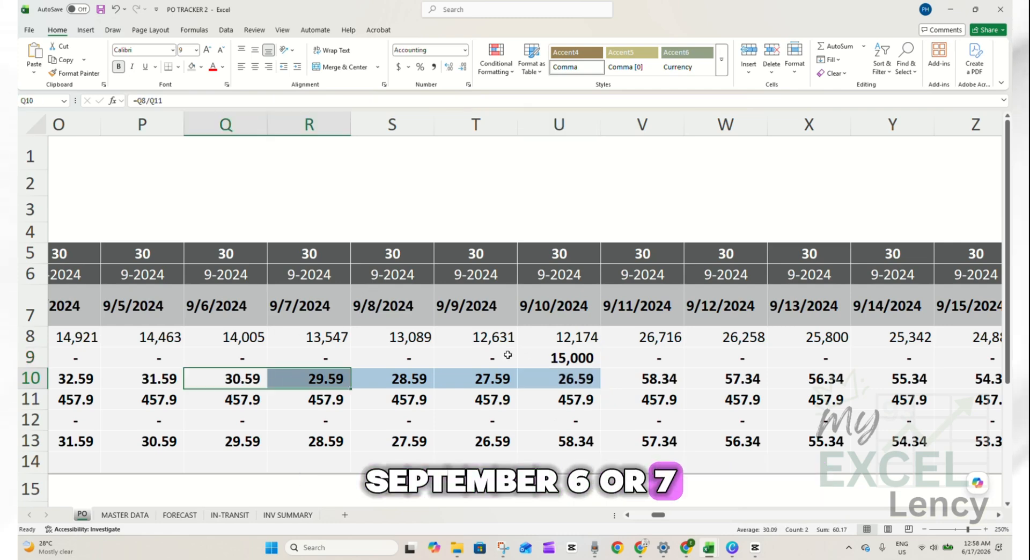
left_click(555, 357)
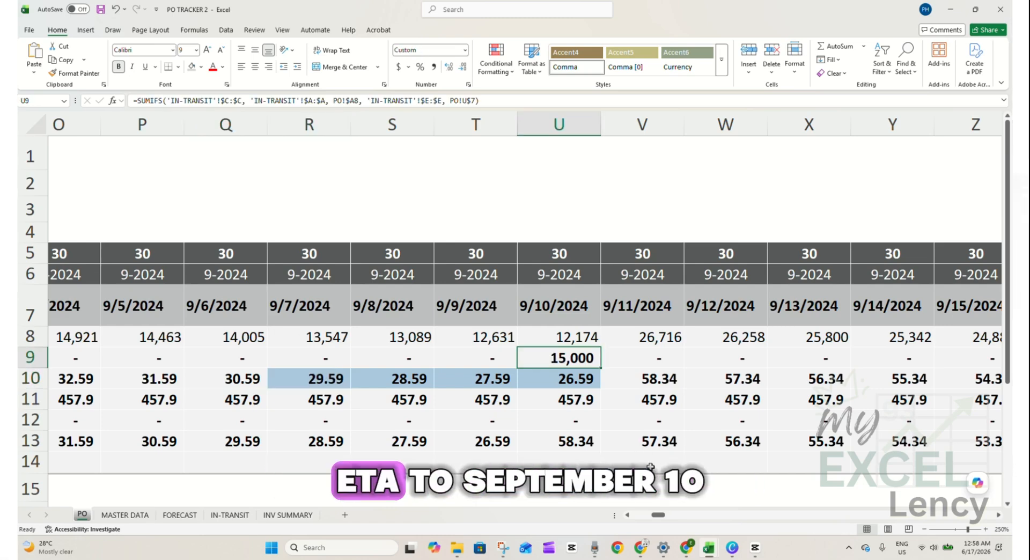
- Check the 10/7/2024 column's beginning DOS, re-order quantity and re-order date against today's date in A2
left_click_drag(659, 516, 671, 517)
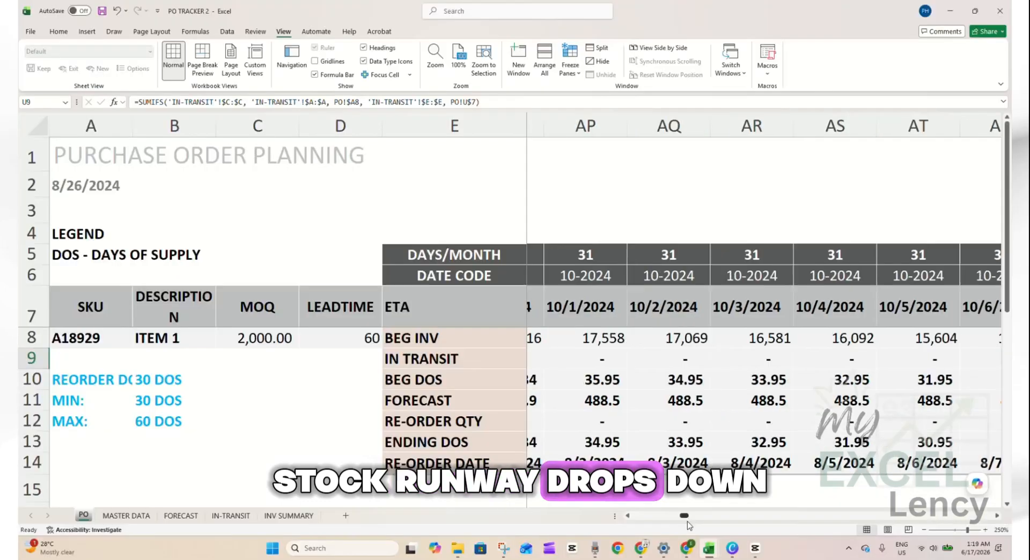
mouse_move(690, 526)
left_mouse_down()
mouse_move(704, 527)
mouse_move(693, 522)
left_mouse_up()
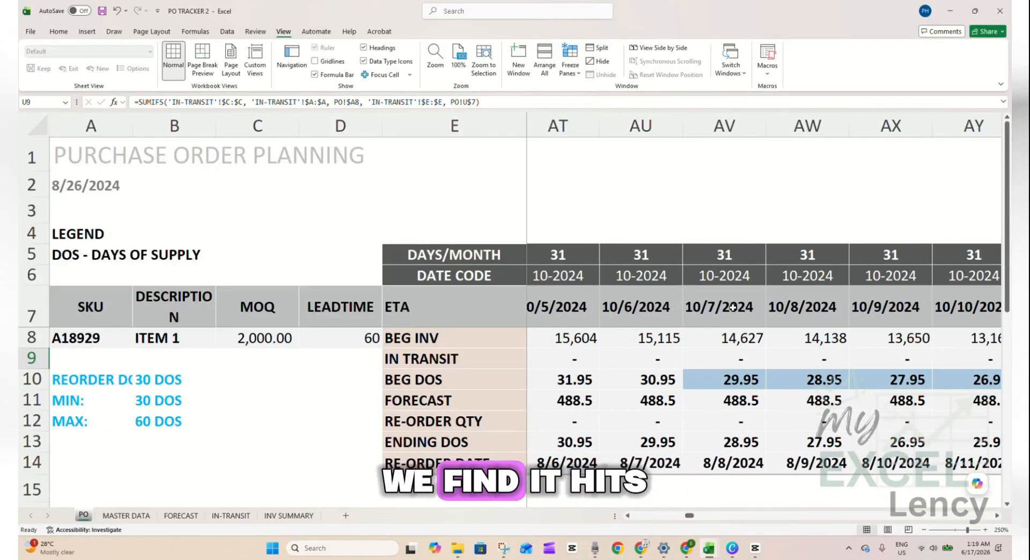
left_click_drag(733, 308, 734, 462)
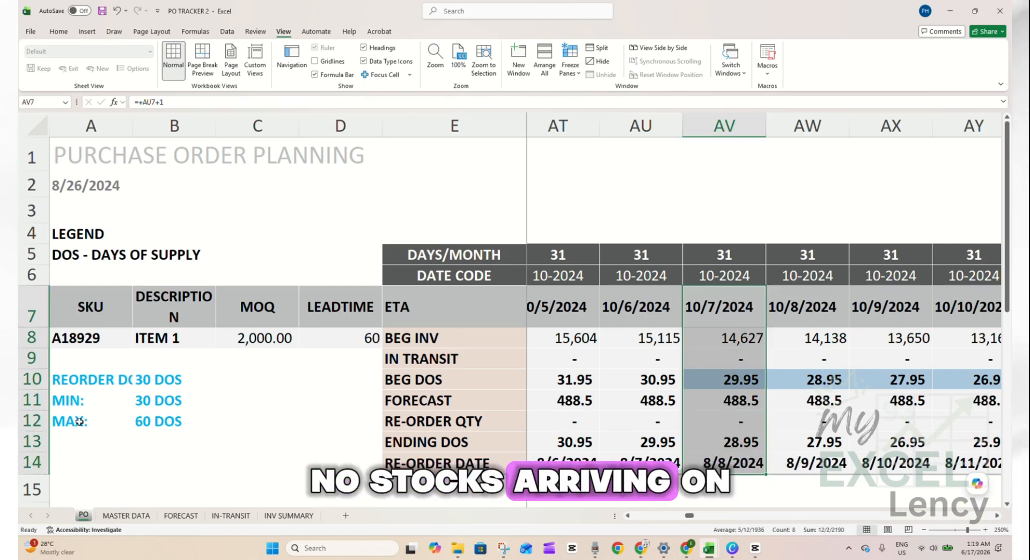
left_click(25, 423)
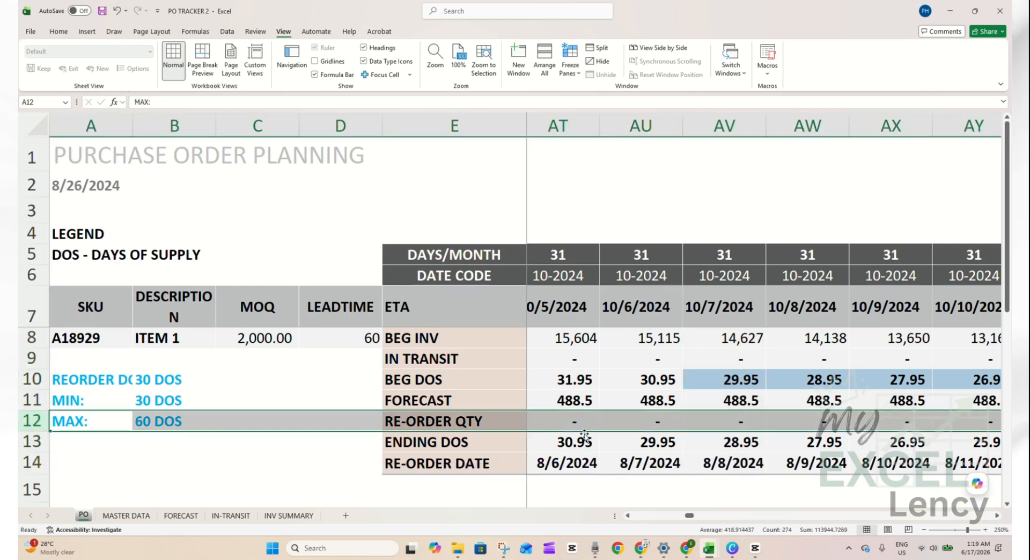
left_click(730, 420)
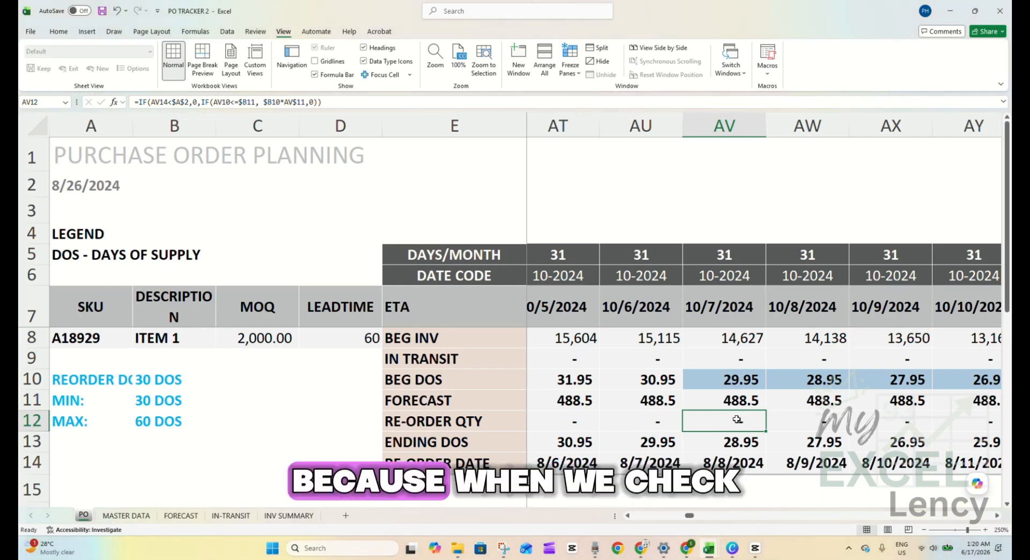
left_click(730, 465)
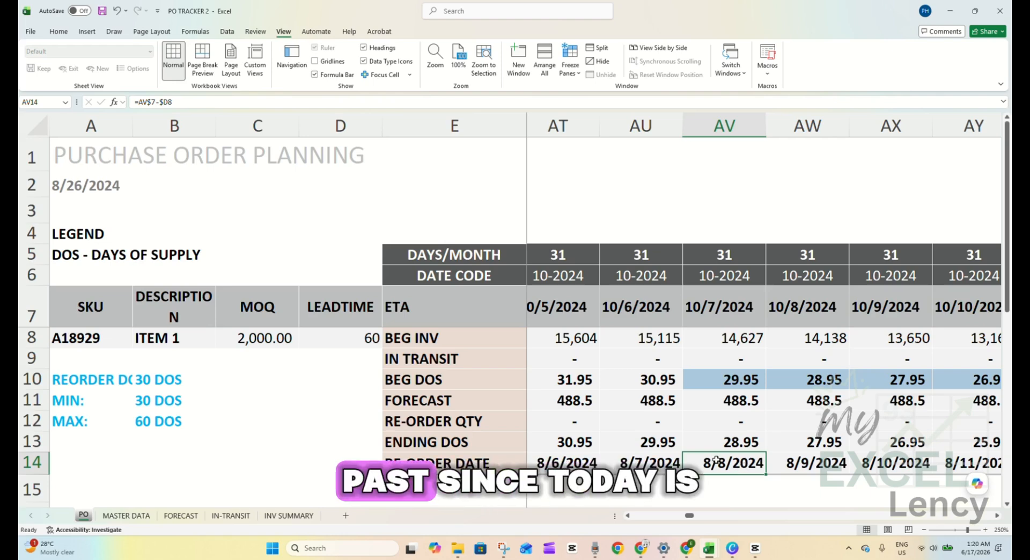
left_click(74, 185)
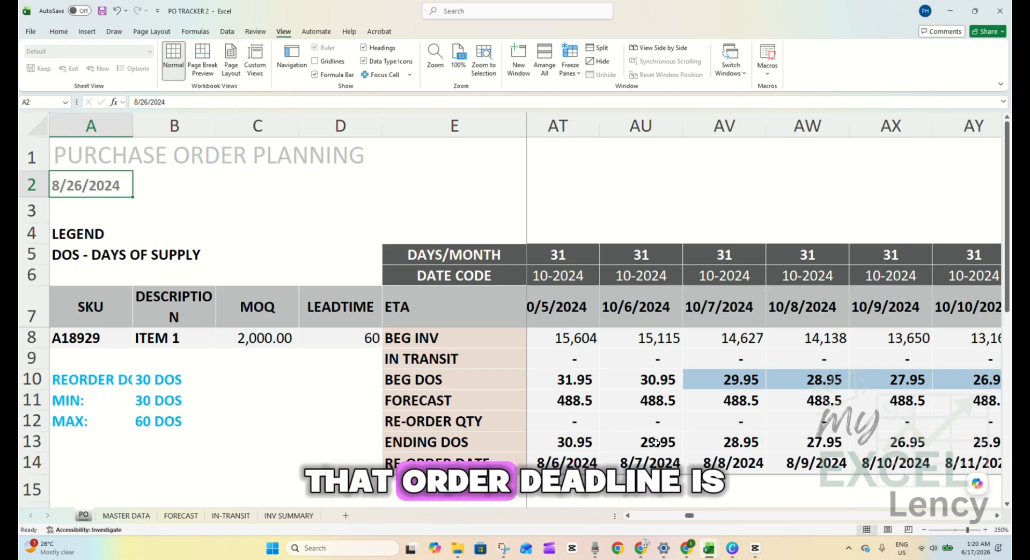
left_click(708, 462)
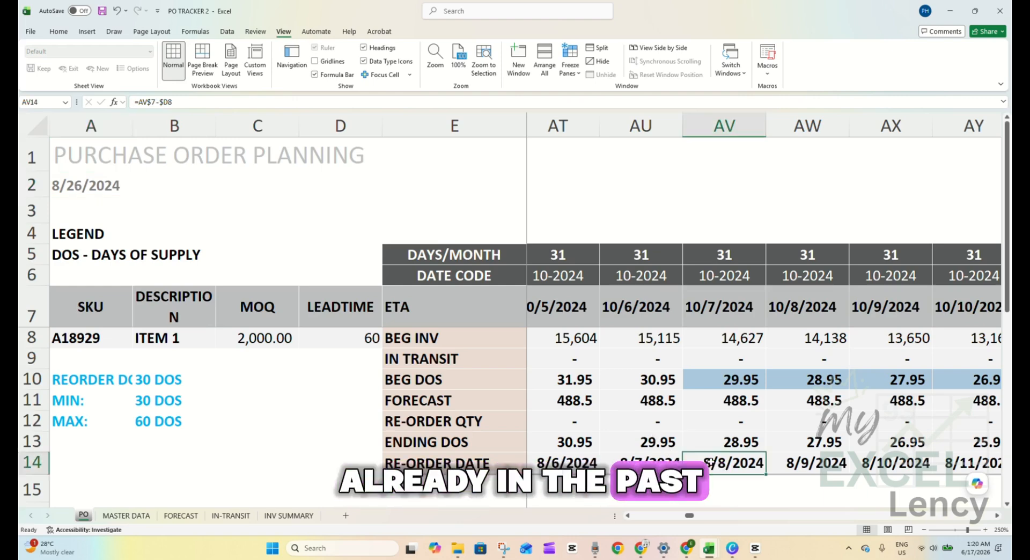
- Find the first column with a suggested re-order quantity and review its re-order date, ETA and beginning DOS
left_click(998, 519)
left_click_drag(997, 519, 997, 519)
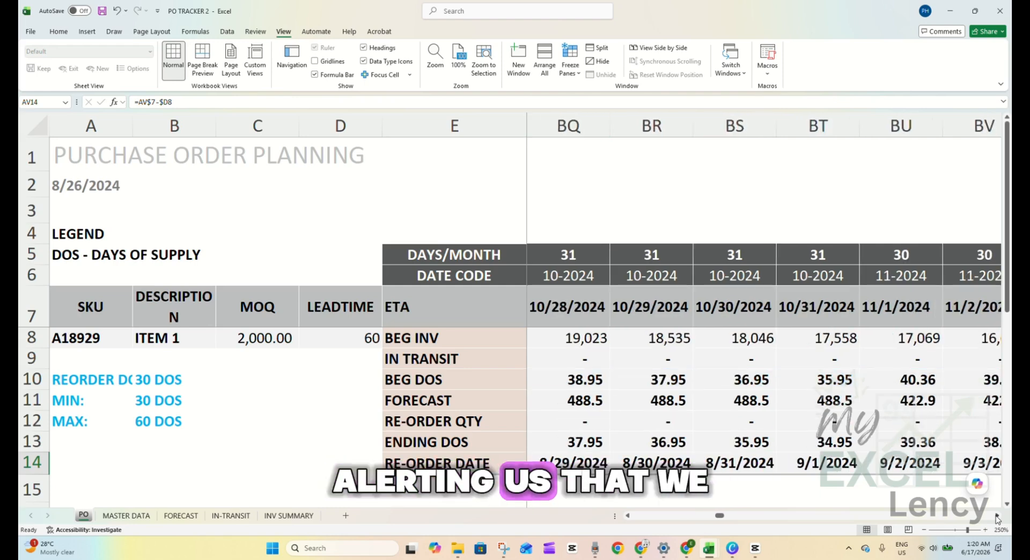
left_click(627, 516)
left_click(627, 517)
left_click(627, 516)
left_click(628, 516)
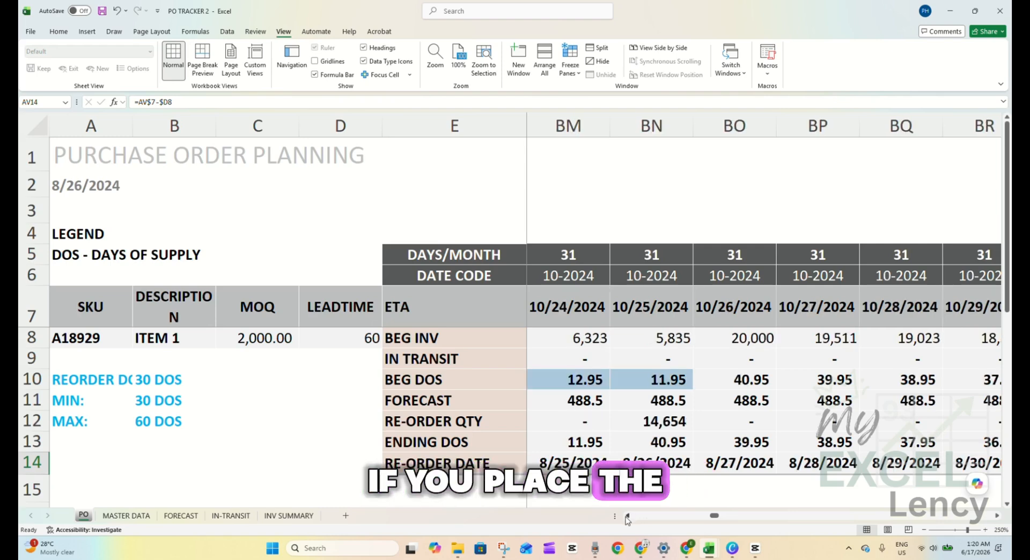
left_click(682, 464)
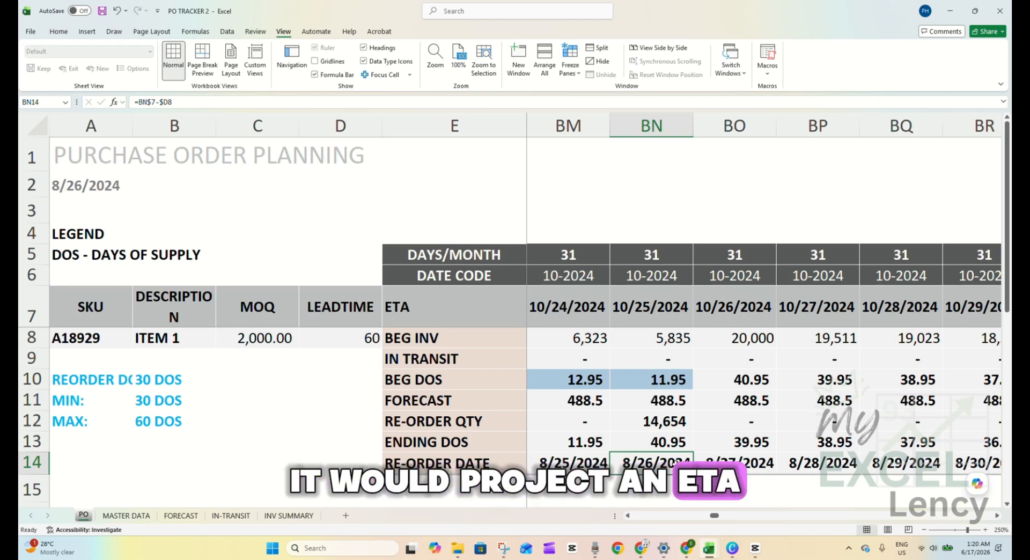
left_click(649, 305)
left_click_drag(650, 305, 663, 462)
left_click(664, 379)
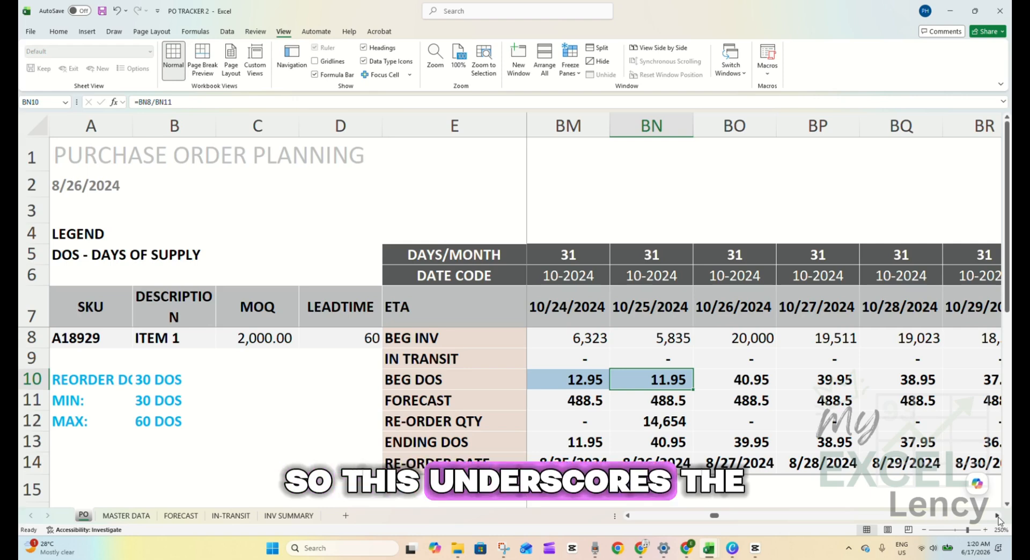
- Examine the re-order date and the highlighted beginning DOS in the 11/12/2024 column
left_click_drag(718, 517, 737, 529)
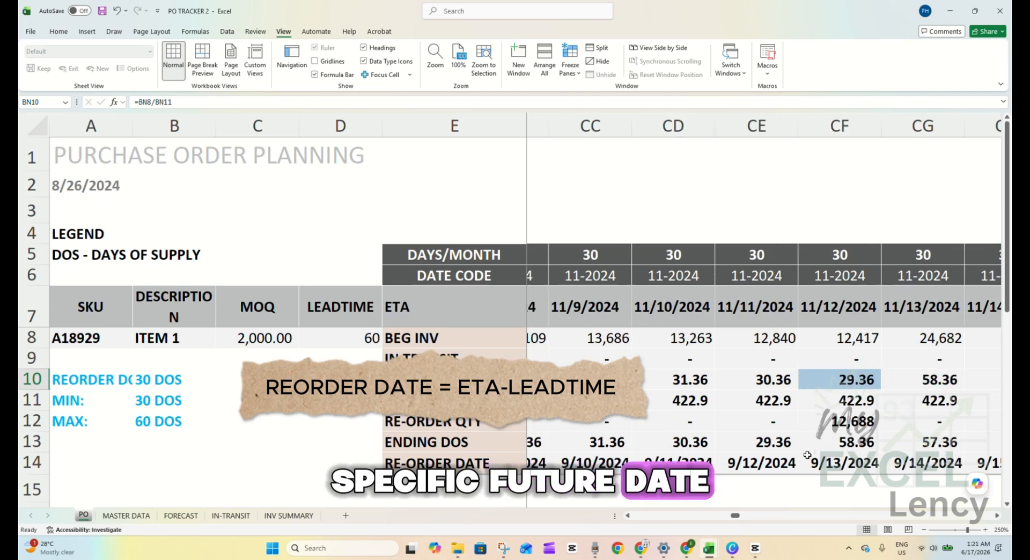
left_click(829, 462)
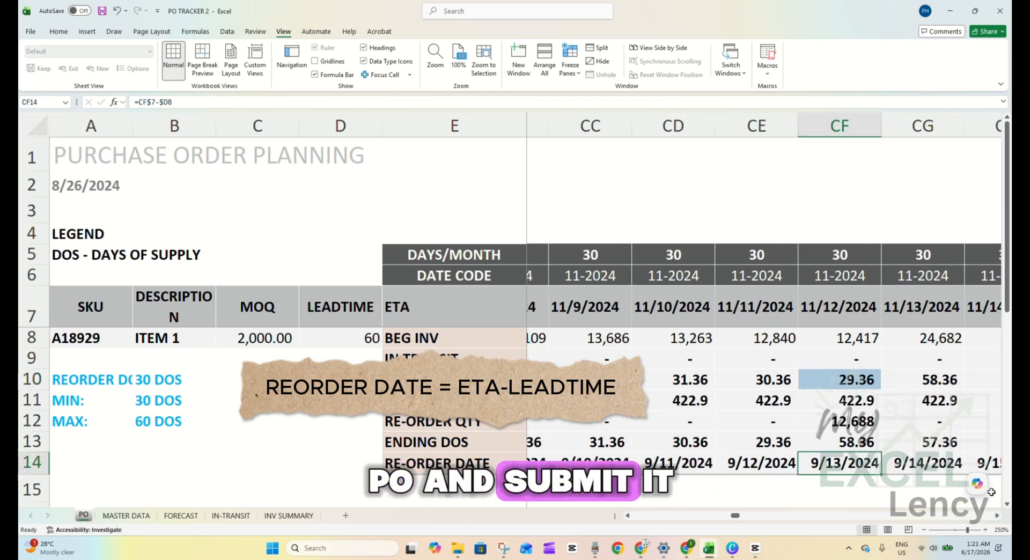
left_click(996, 516)
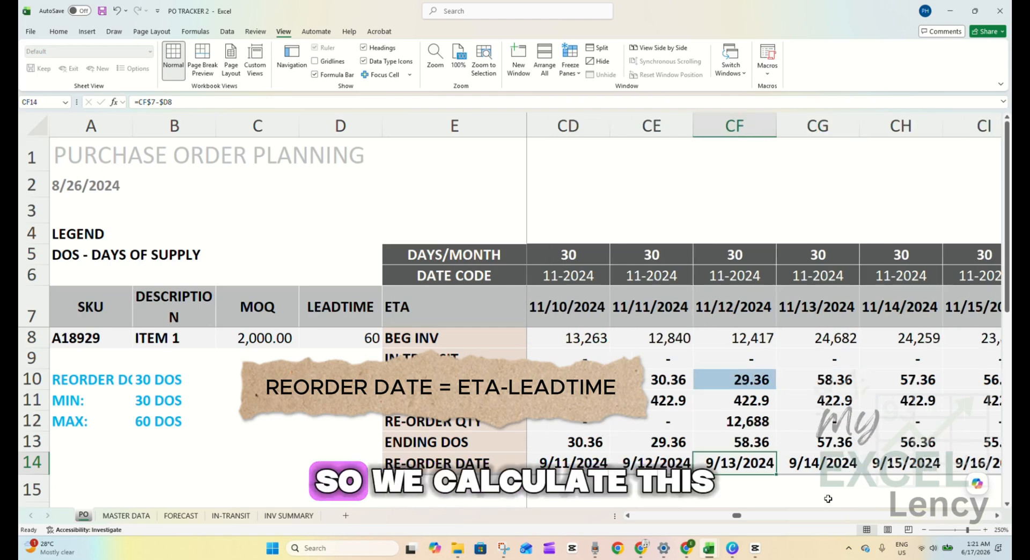
- Inspect the re-order date formula in CF14, tracing its references to the ETA and lead time, and the re-order quantity formula in CF12
double_click(741, 465)
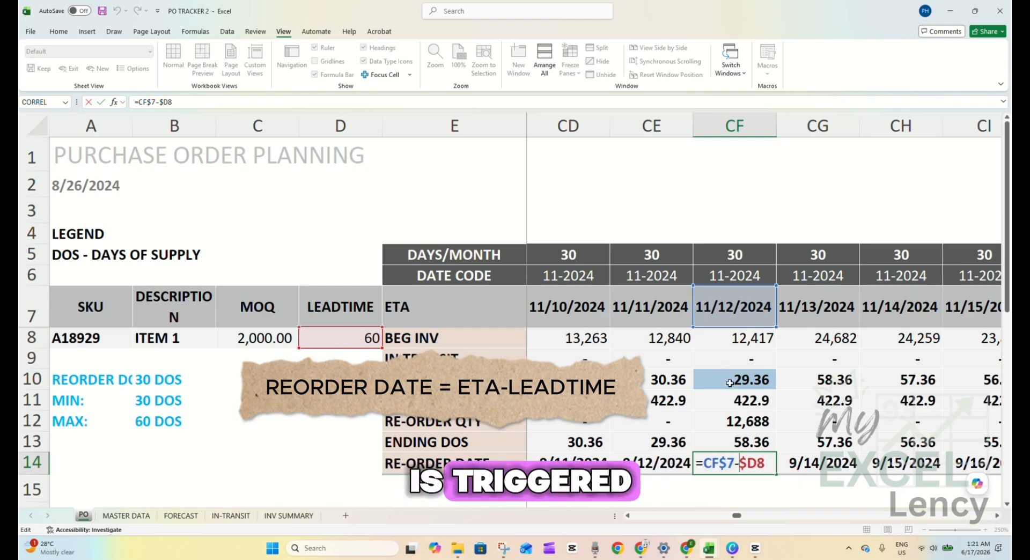
left_click(746, 422)
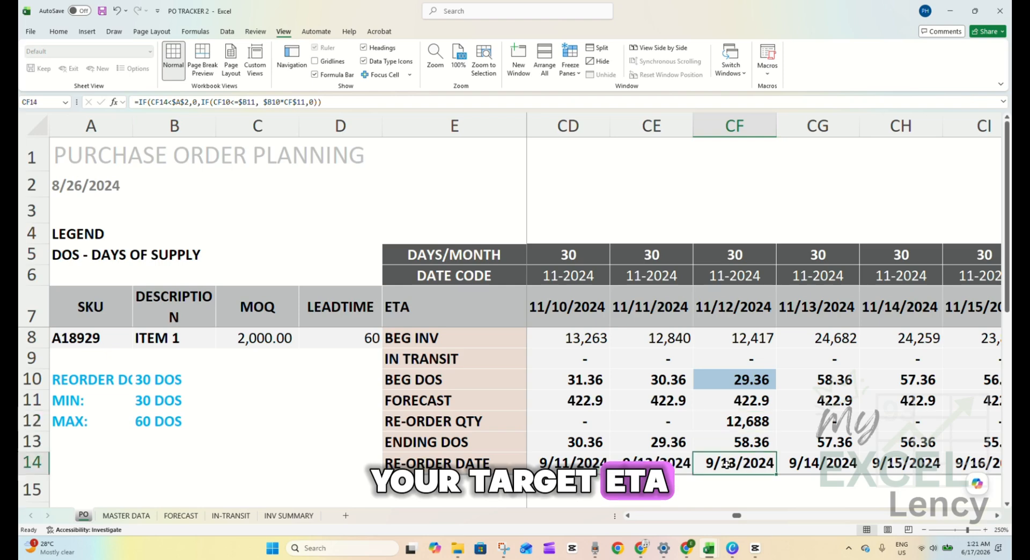
double_click(730, 463)
key("Escape")
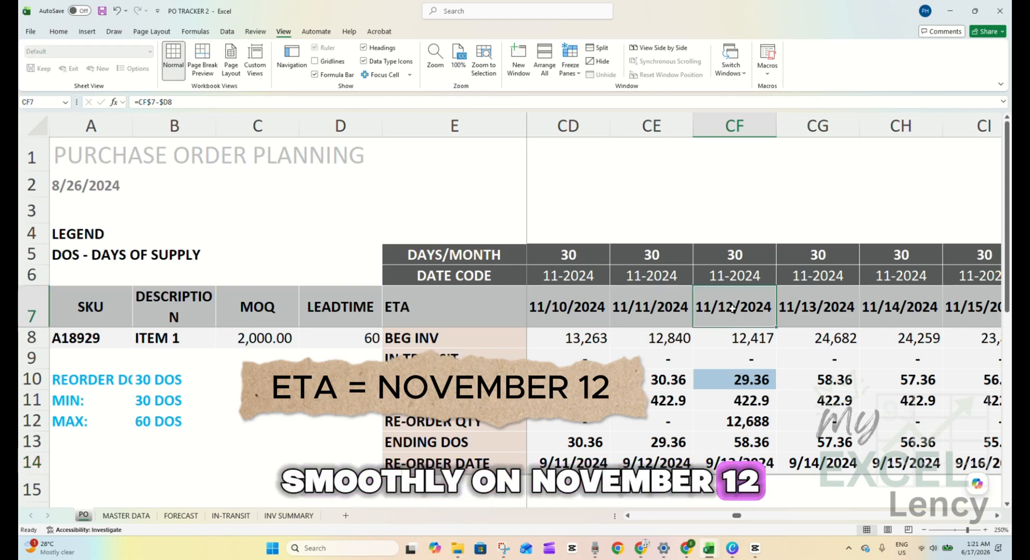
- Compare the re-order quantity and re-order date for 11/12/2024 with the lead time in D8 and the ETA in CF7
left_click(748, 421)
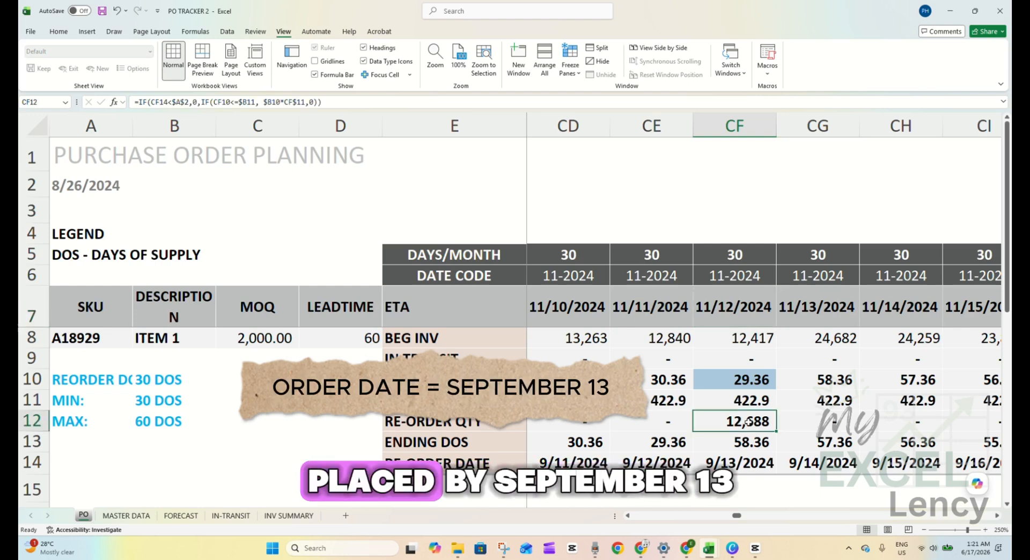
left_click(753, 465)
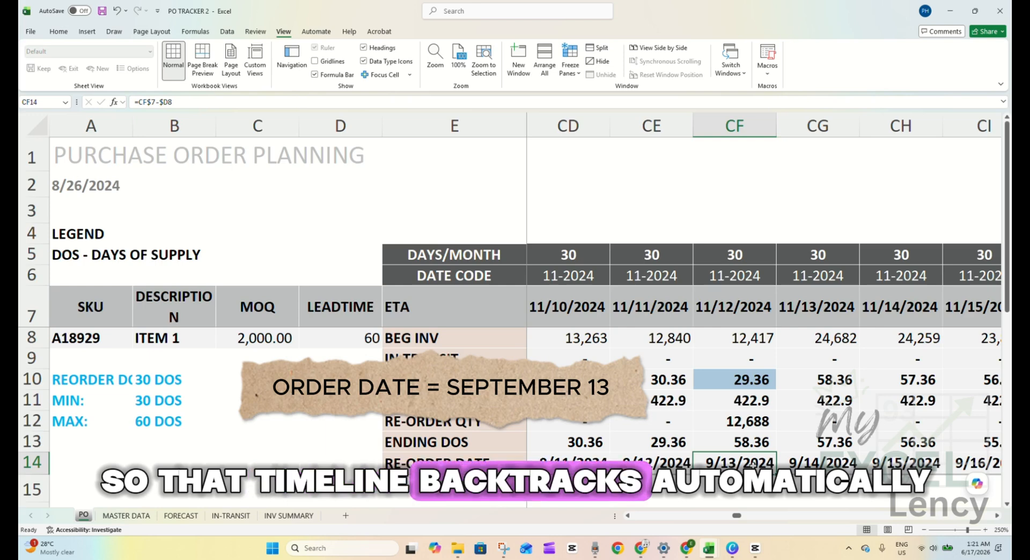
left_click(353, 339)
left_click(721, 306)
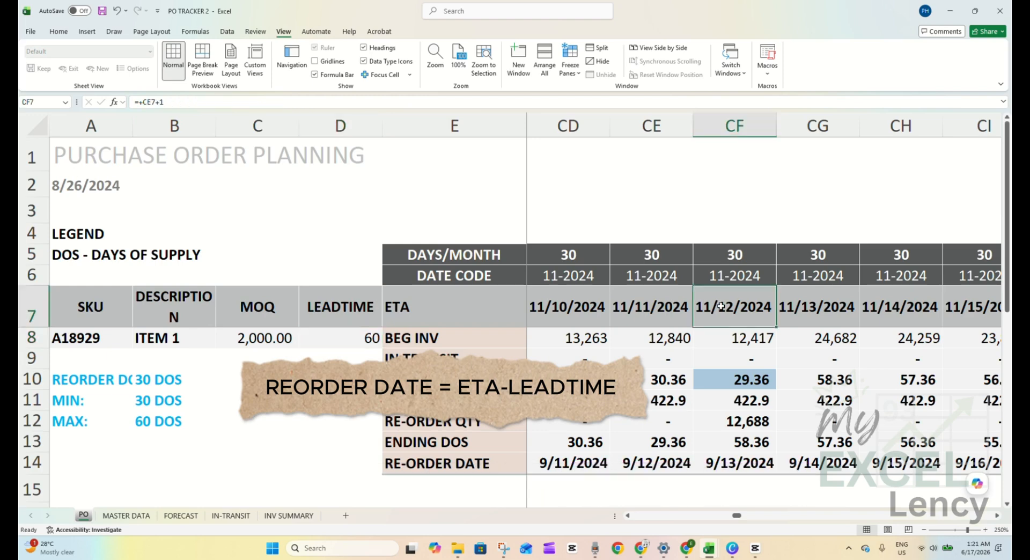
left_click(750, 460)
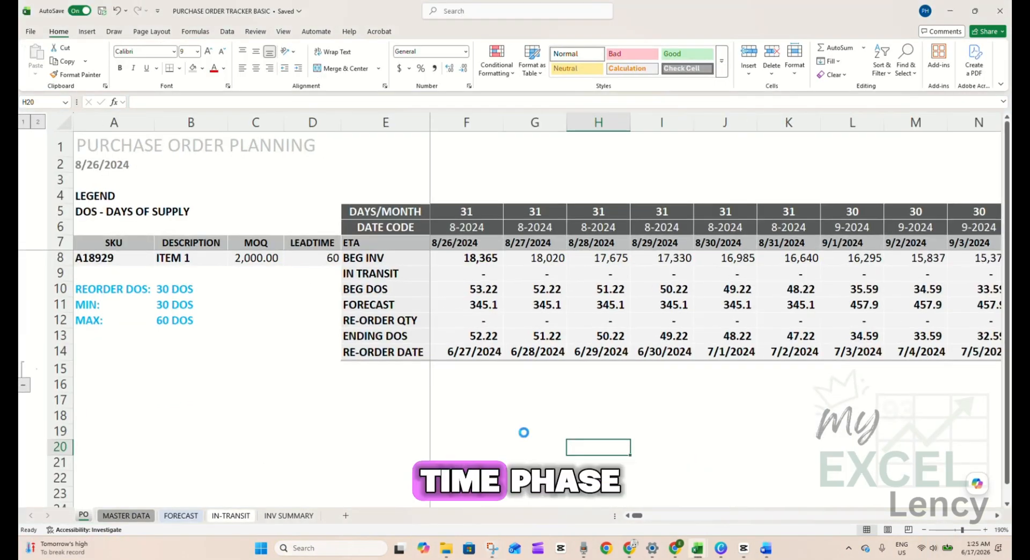
- Look over the whole PO planning matrix and the MASTER DATA, FORECAST, IN-TRANSIT and INV SUMMARY sheets, ending on PO
scroll(524, 435, "down", 5)
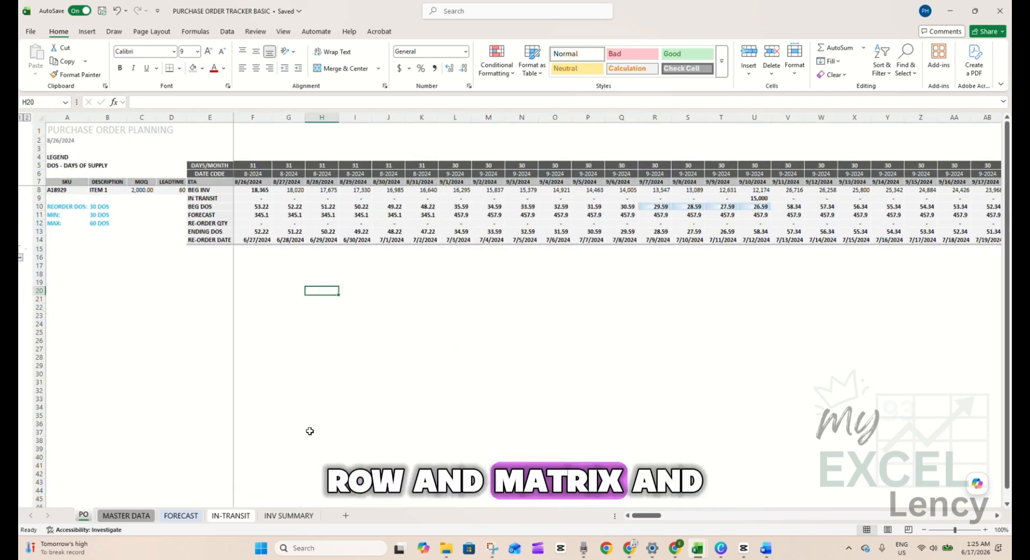
left_click(136, 516)
left_click(181, 516)
left_click(232, 515)
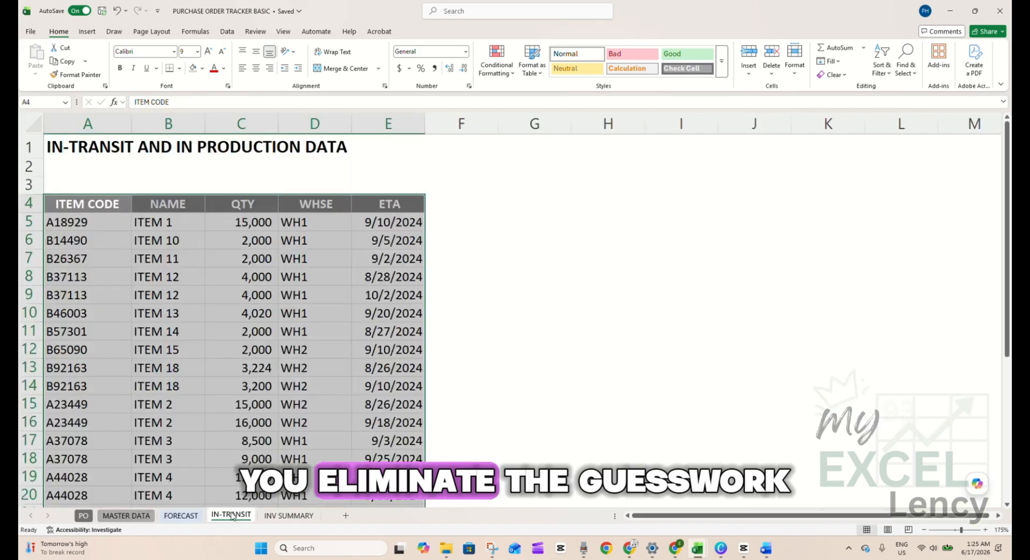
left_click(289, 516)
left_click(83, 516)
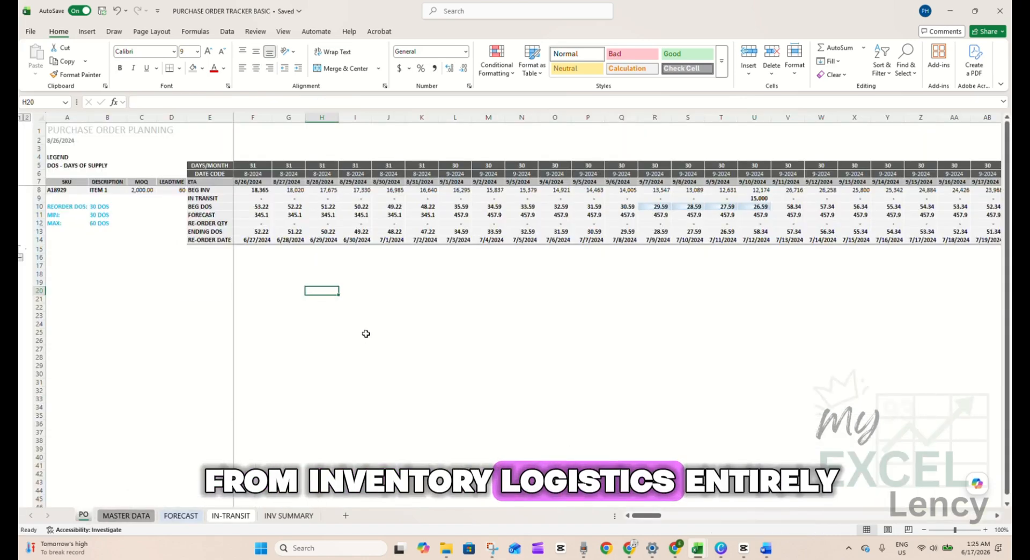
- Review the first BEG INV lookup in F8 and the daily stock projections from August 2024 through March 2025
left_click(254, 190)
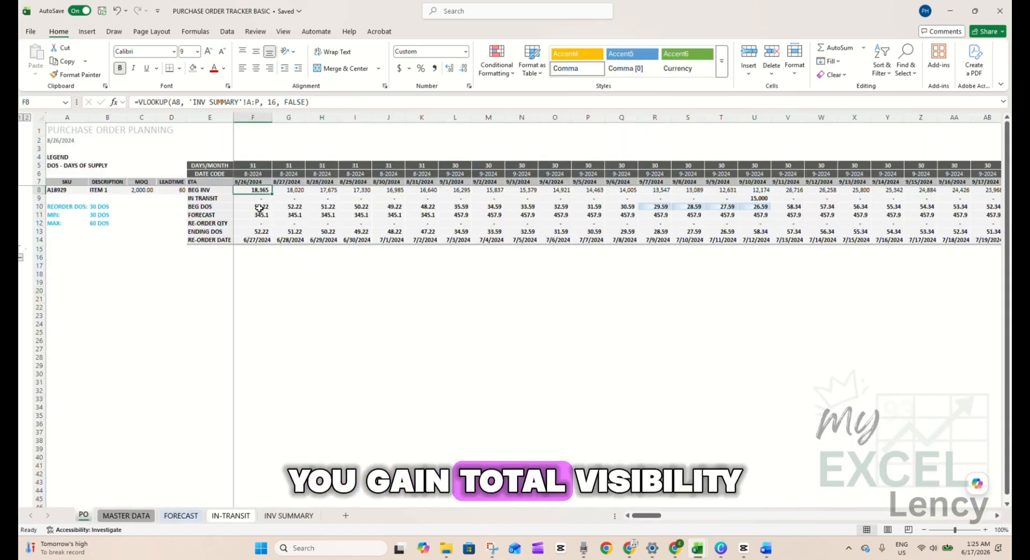
left_click_drag(647, 519, 877, 559)
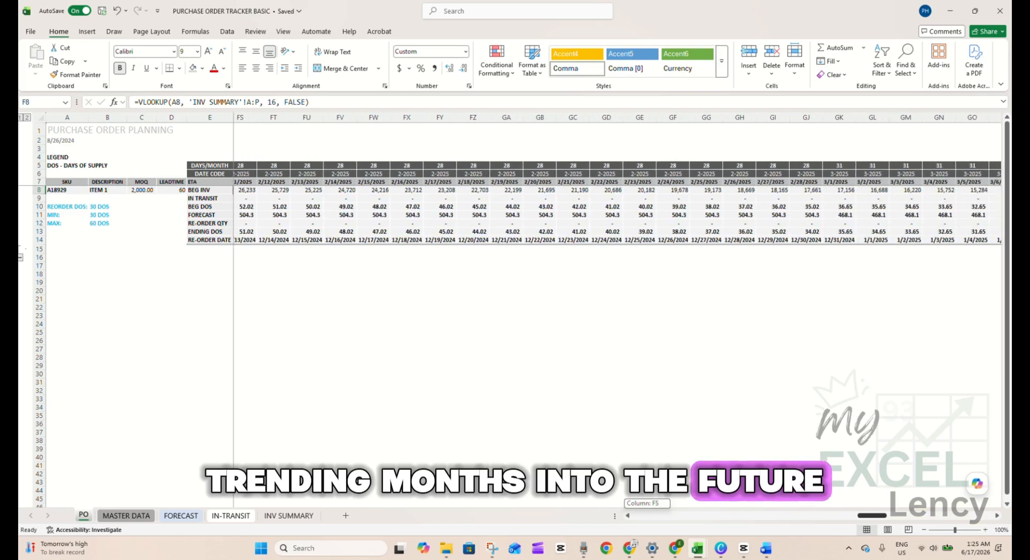
left_click_drag(872, 515, 885, 515)
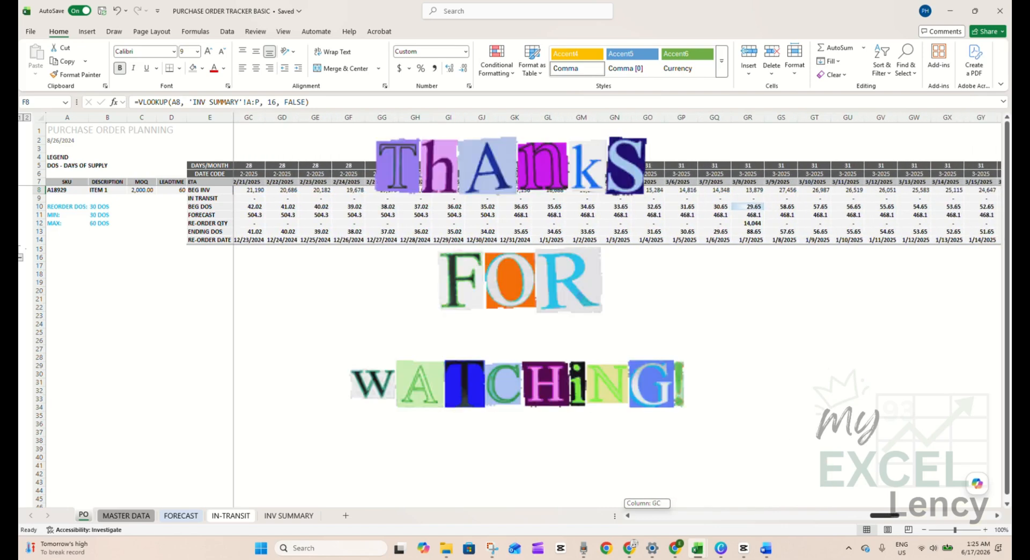